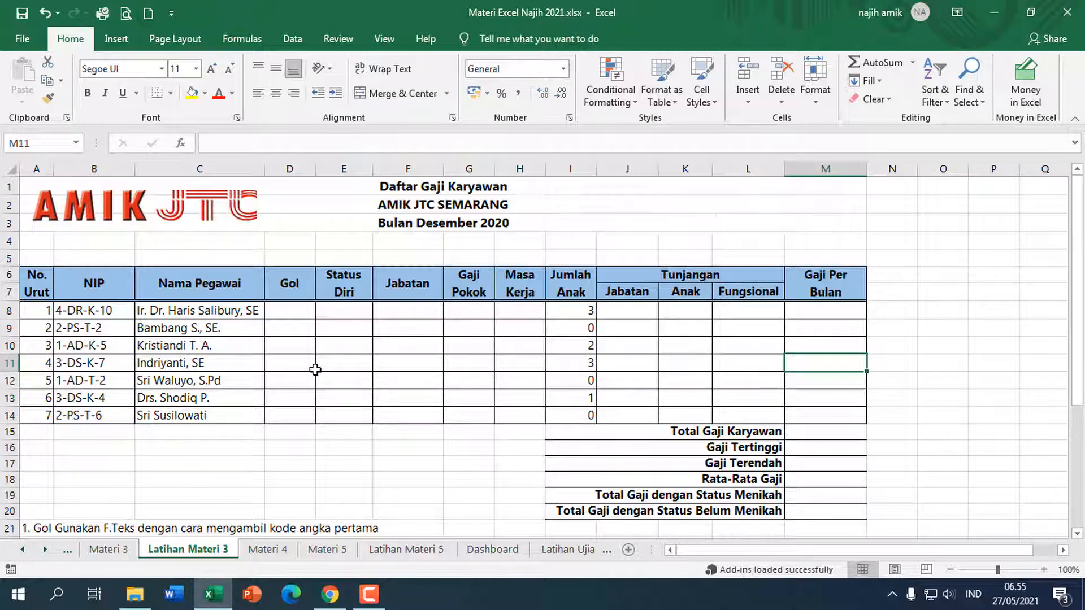
# - Enter =VALUE(LEFT(B8;1)) in D8 to extract the first NIP character as the Gol number
pyautogui.scroll(-3, 315, 370)
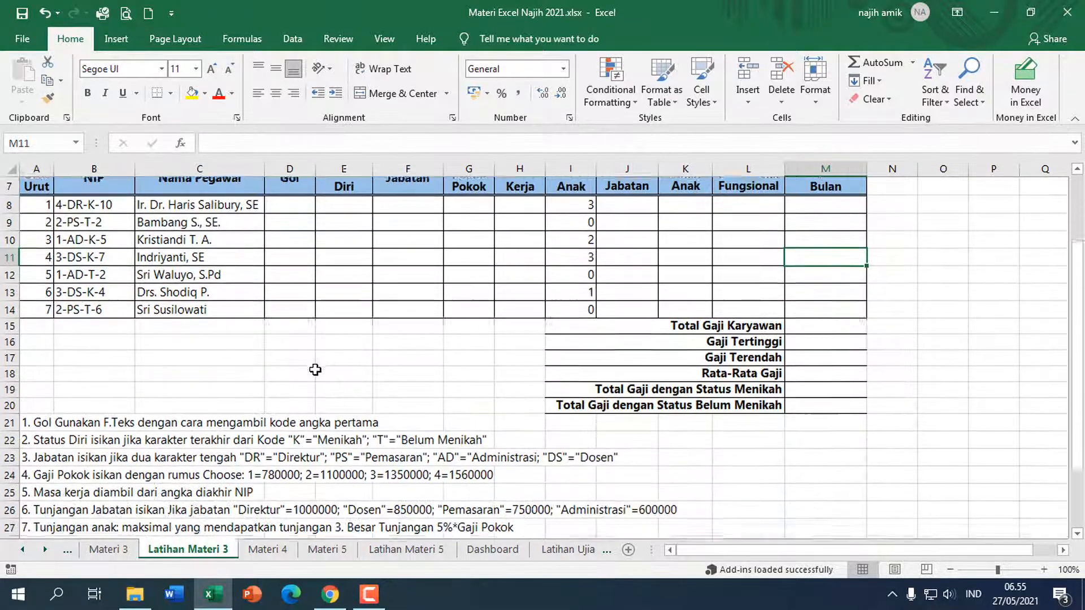
pyautogui.scroll(-2, 316, 369)
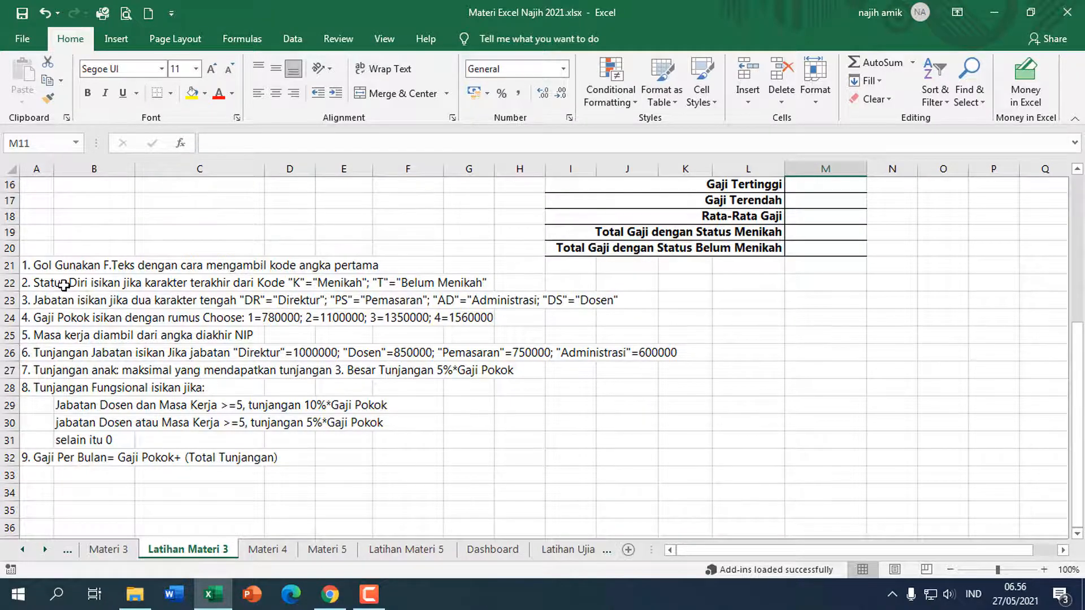
pyautogui.scroll(4, 64, 285)
pyautogui.click(281, 256)
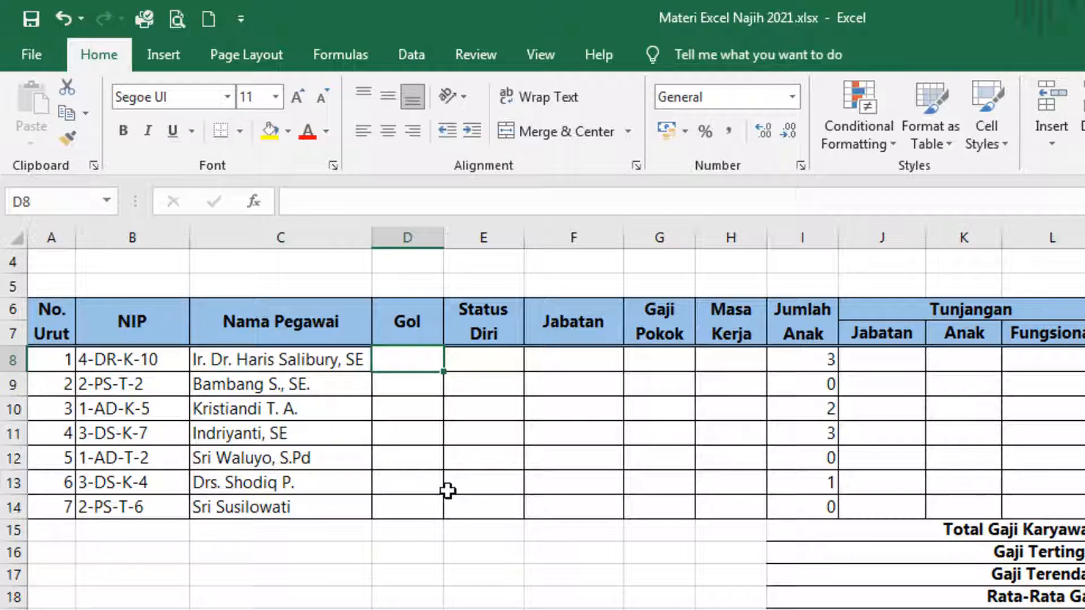
pyautogui.write('=')
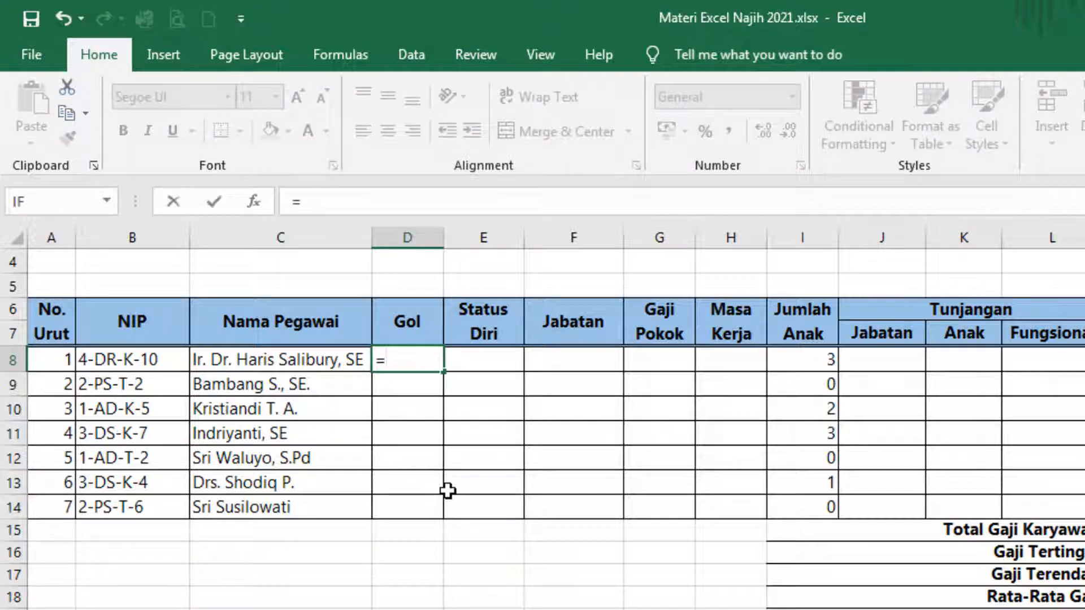
pyautogui.write('value')
pyautogui.press('Tab')
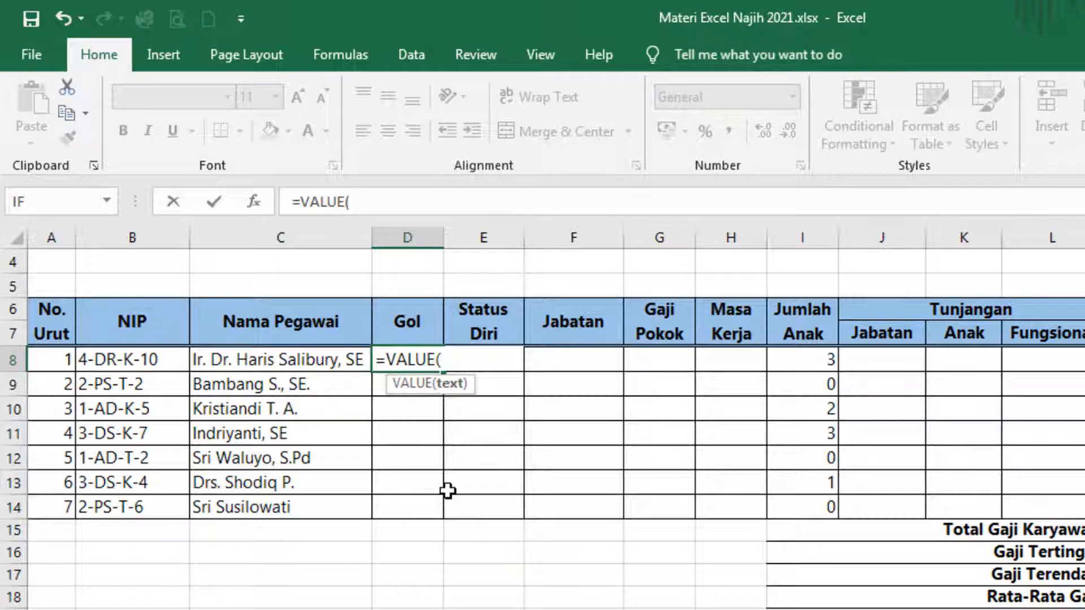
pyautogui.write('left')
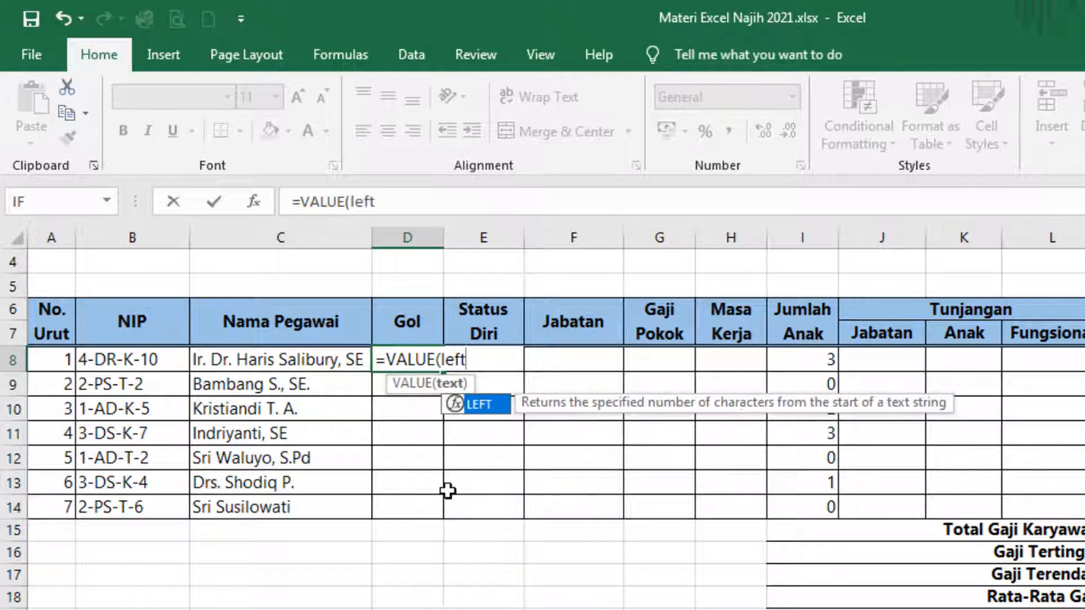
pyautogui.press('Tab')
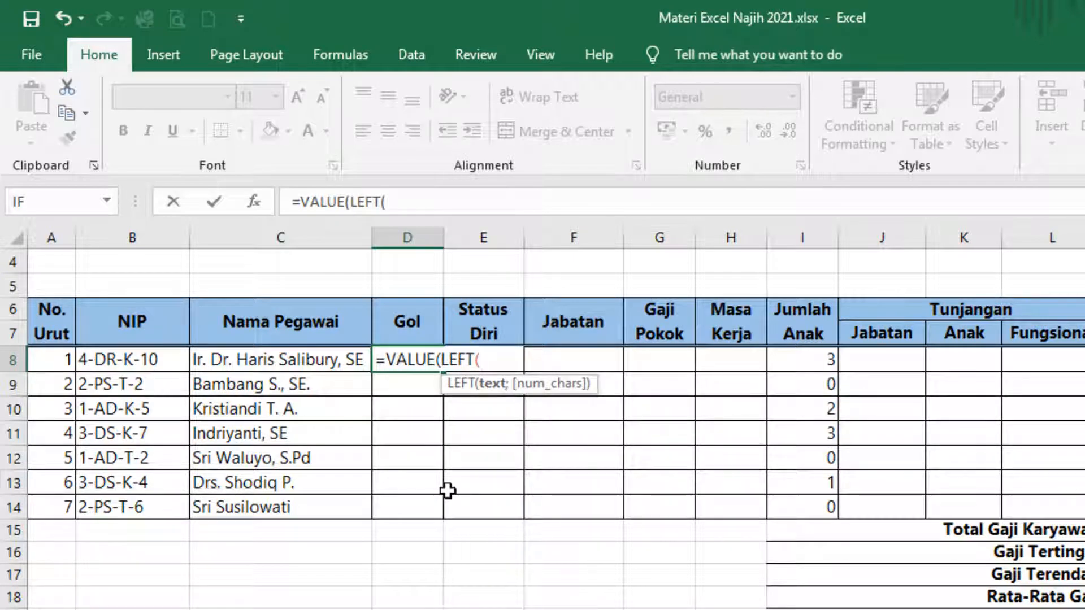
pyautogui.click(118, 355)
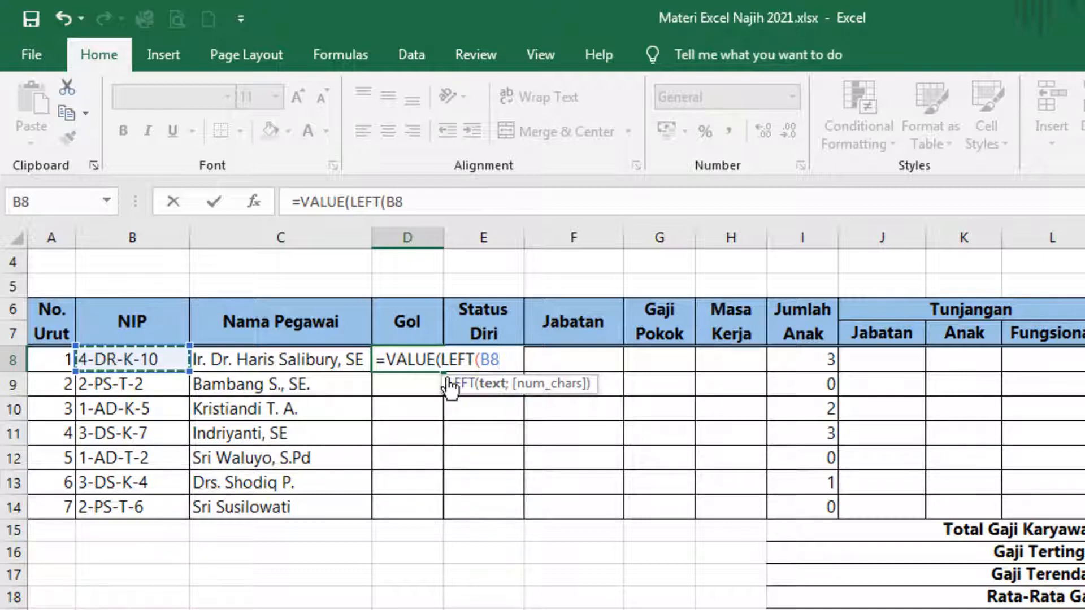
pyautogui.write(';')
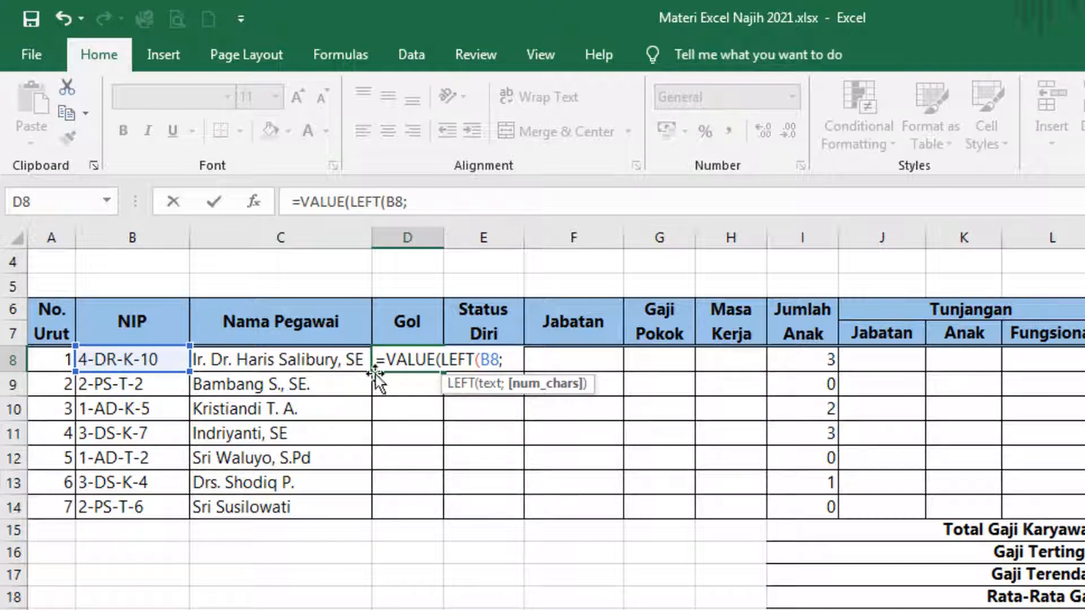
pyautogui.write('1')
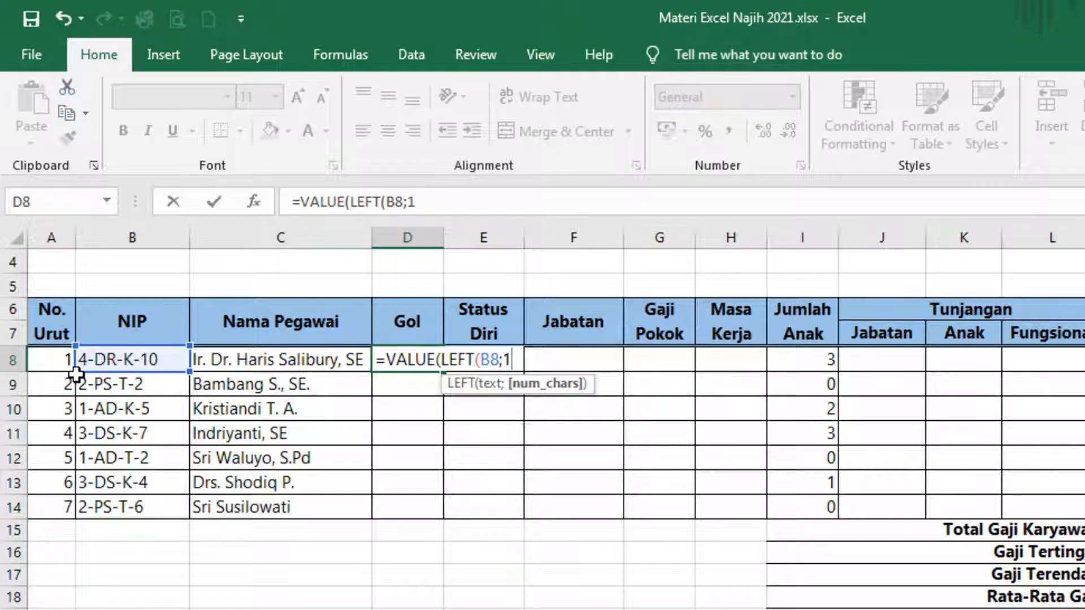
pyautogui.write('))')
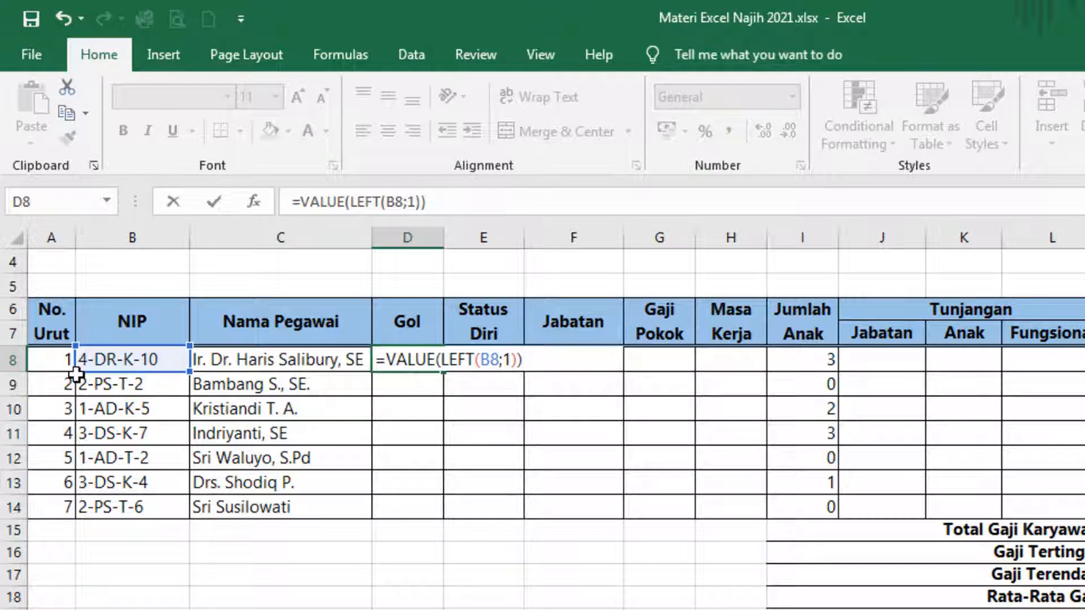
pyautogui.press('Return')
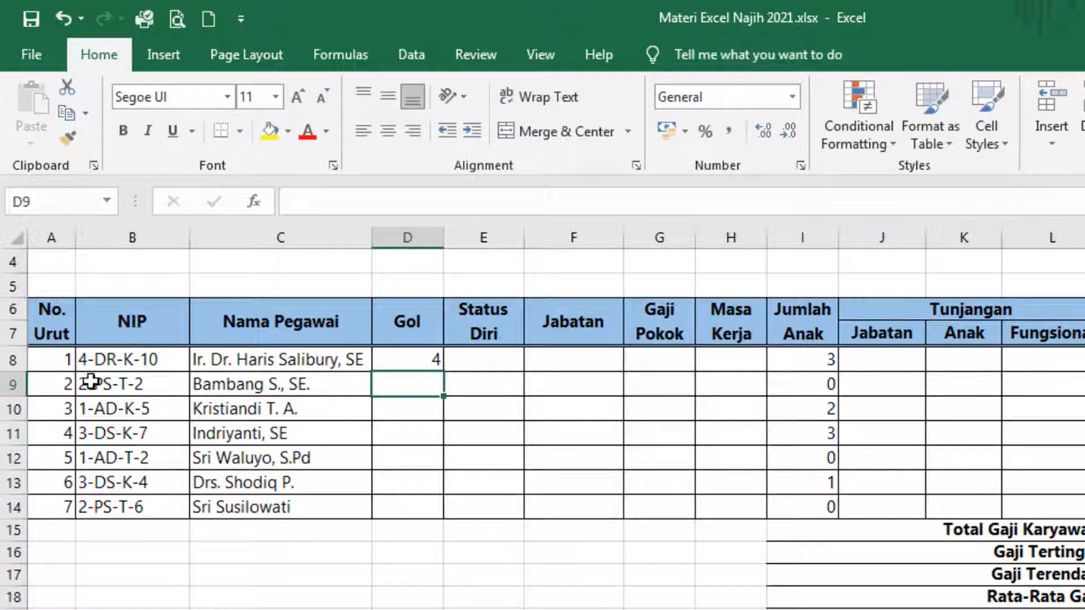
# - Copy the Gol formula from D8 down through D14 for the remaining employees
pyautogui.click(429, 359)
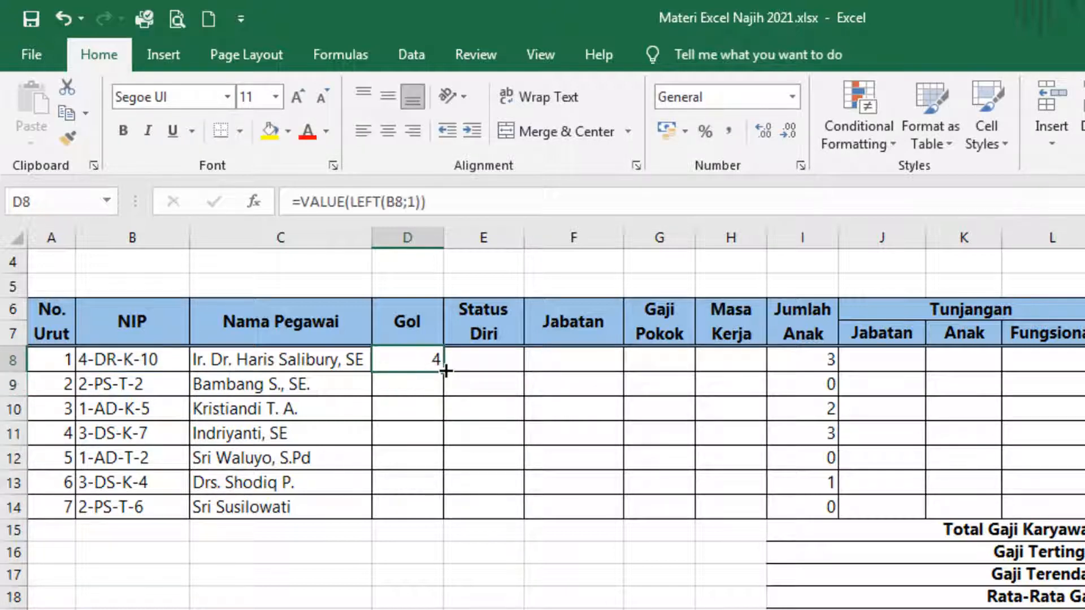
pyautogui.moveTo(445, 371); pyautogui.dragTo(451, 517)
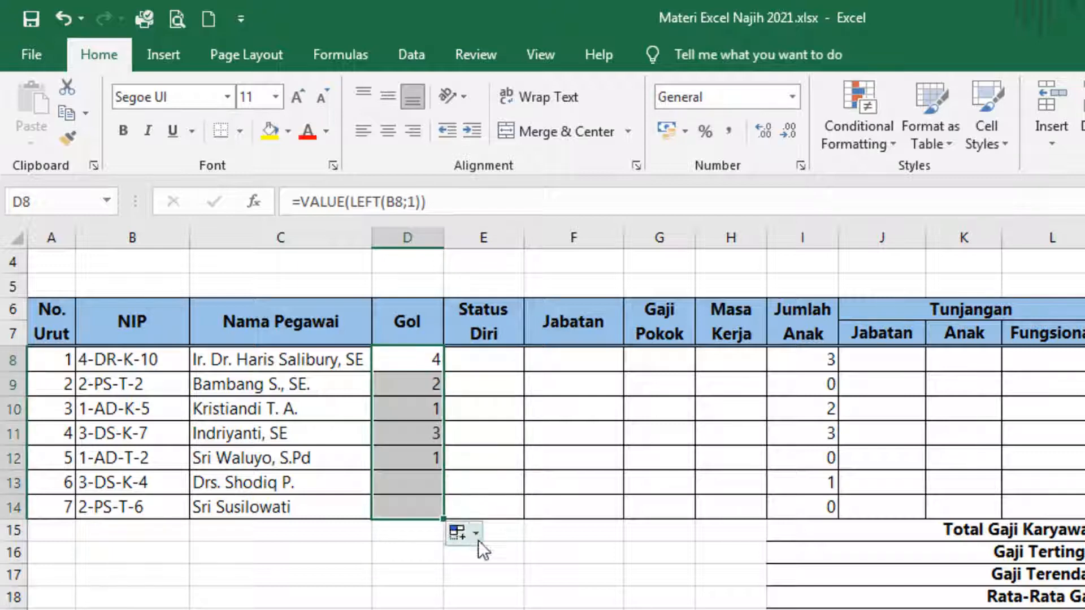
pyautogui.click(450, 203)
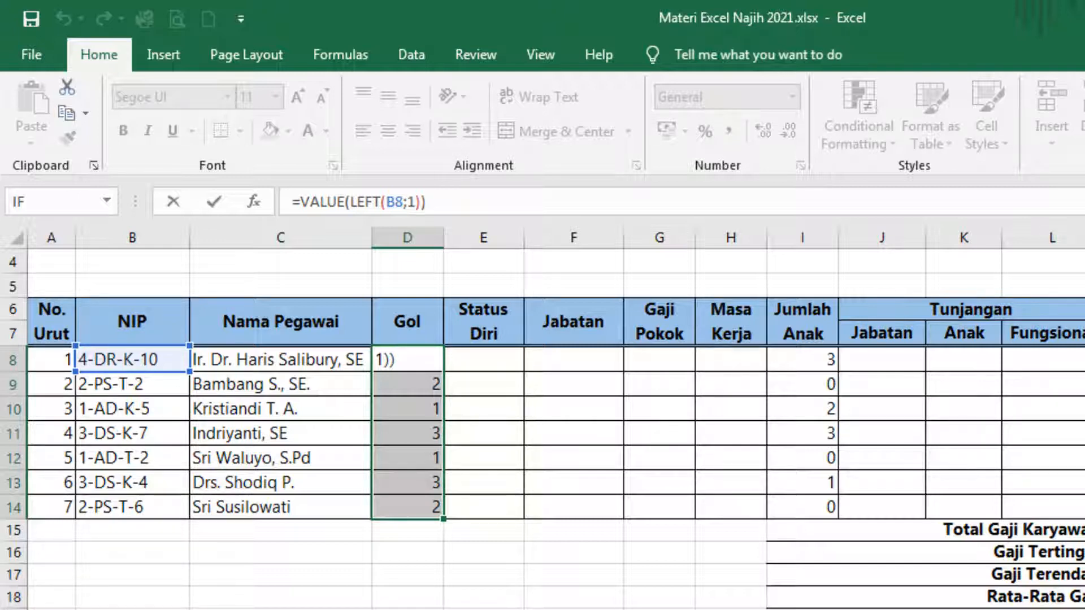
# - Start an IF formula in E8 under Status Diri with the logical test MID(B8;6;1)="k"
pyautogui.click(469, 362)
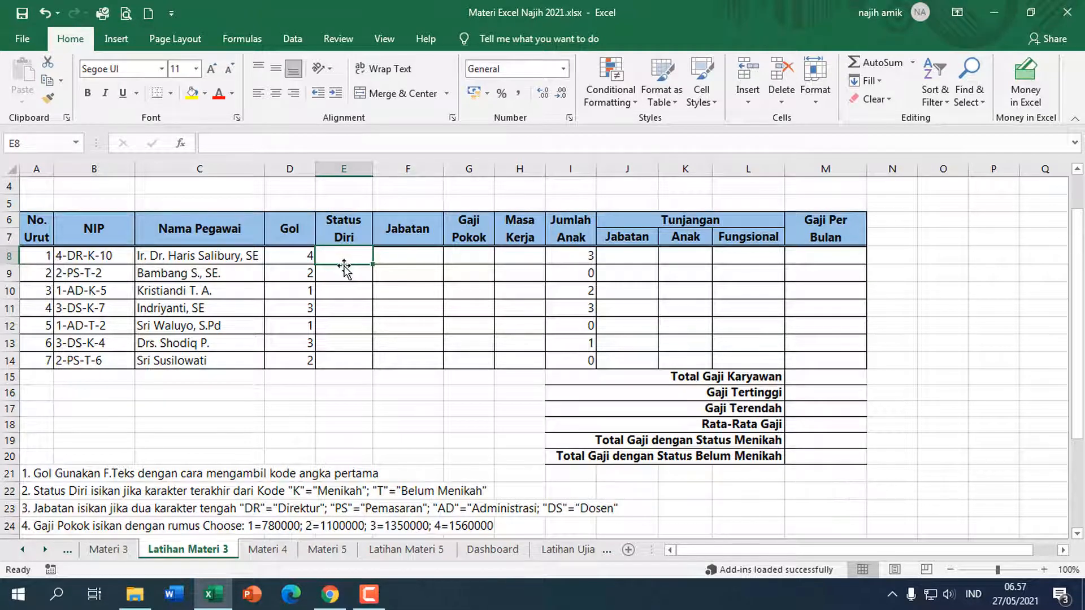
pyautogui.write('=if')
pyautogui.press('Tab')
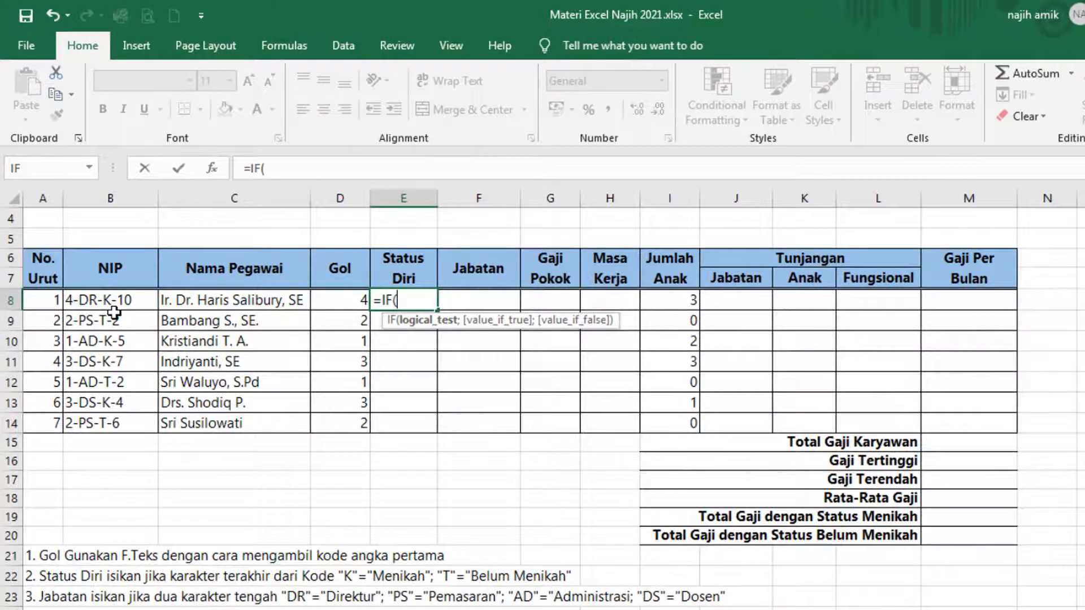
pyautogui.write('MID(')
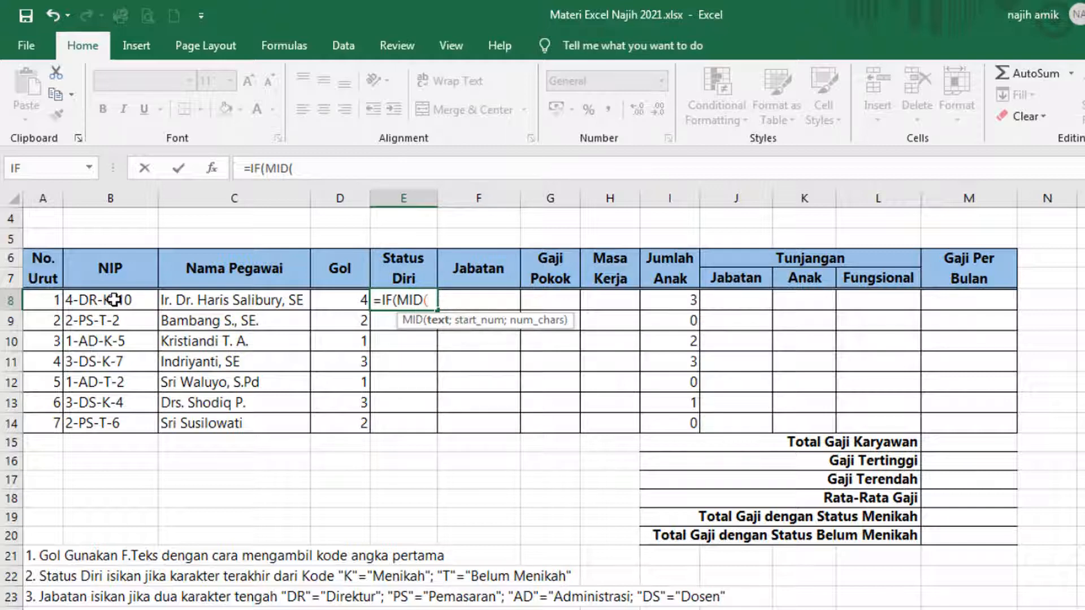
pyautogui.click(113, 300)
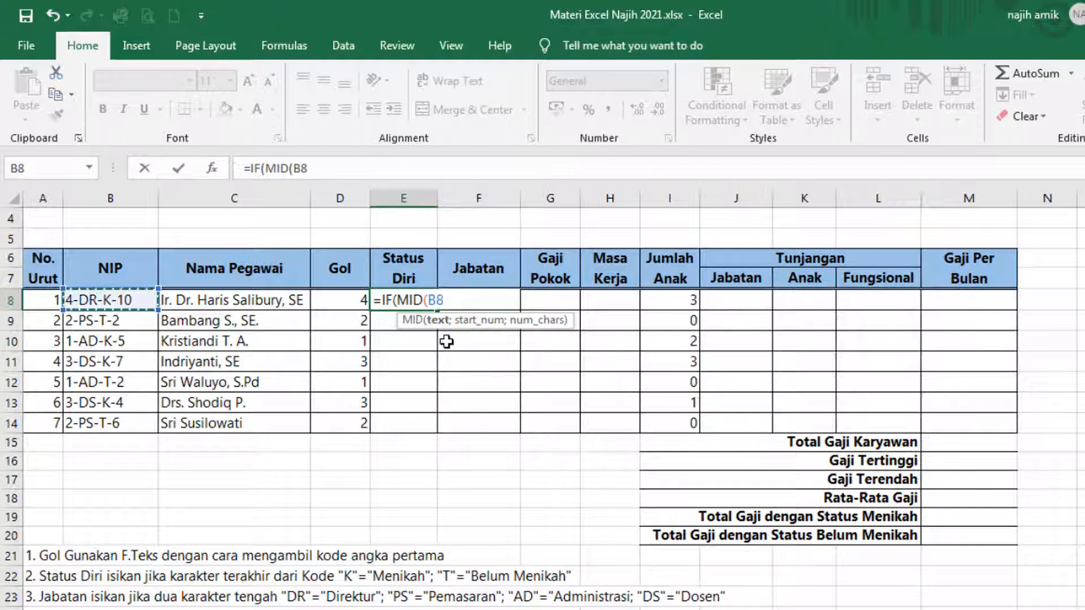
pyautogui.write(';')
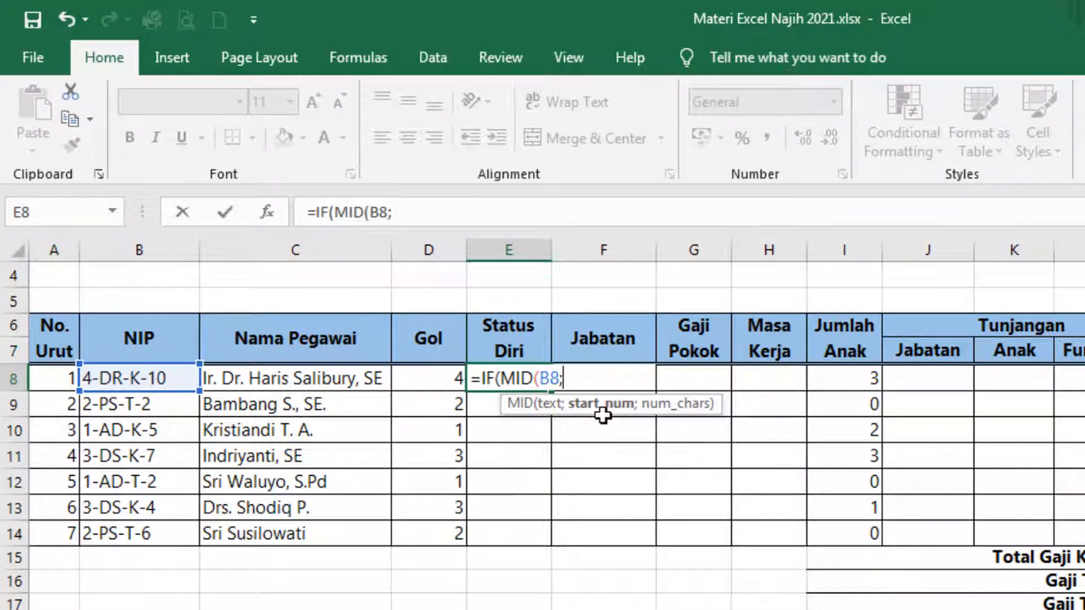
pyautogui.write('6;')
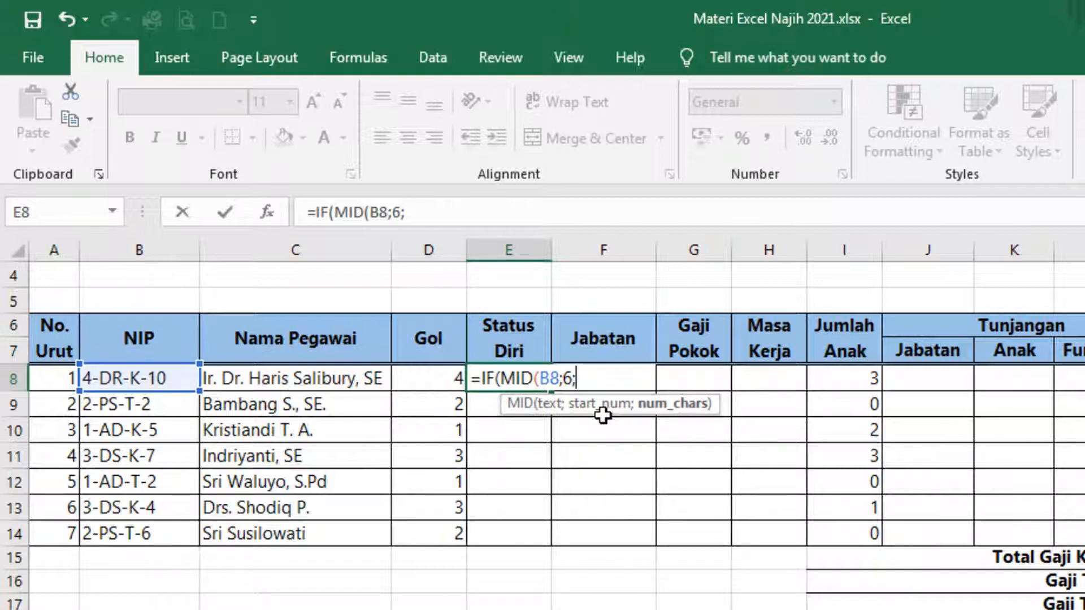
pyautogui.write('1)')
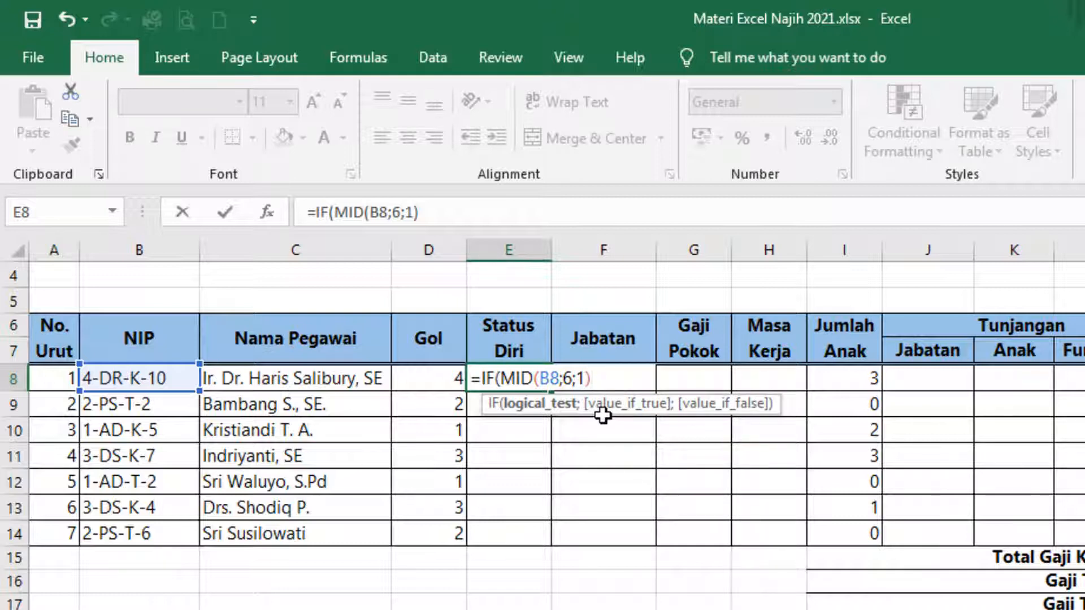
pyautogui.write('="')
pyautogui.write('k"')
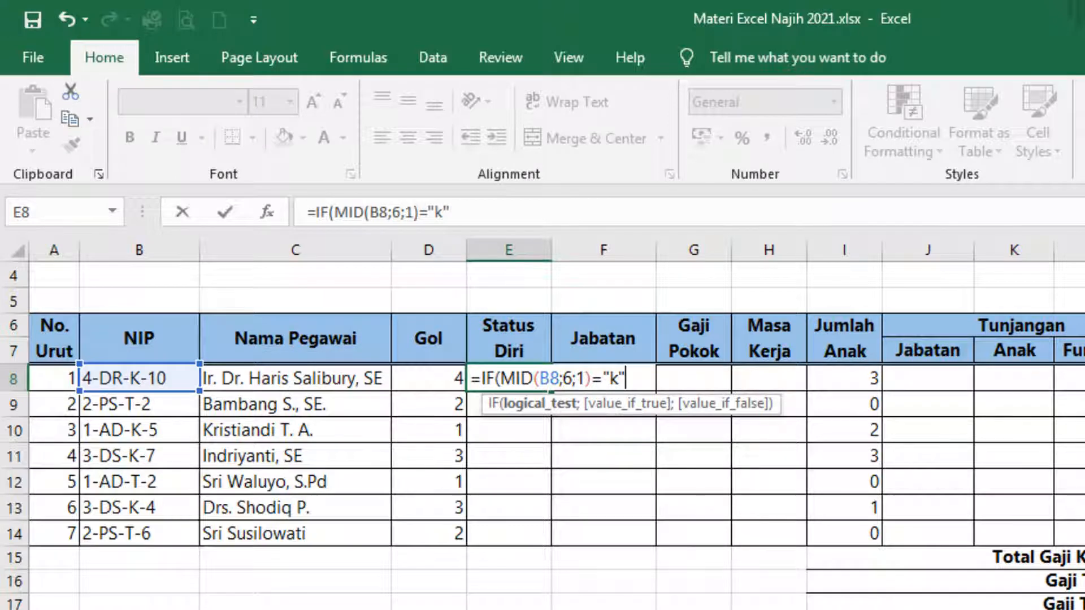
# - Complete the E8 formula to return "menikah" when the test is true and "belum menikah" otherwise
pyautogui.write(';')
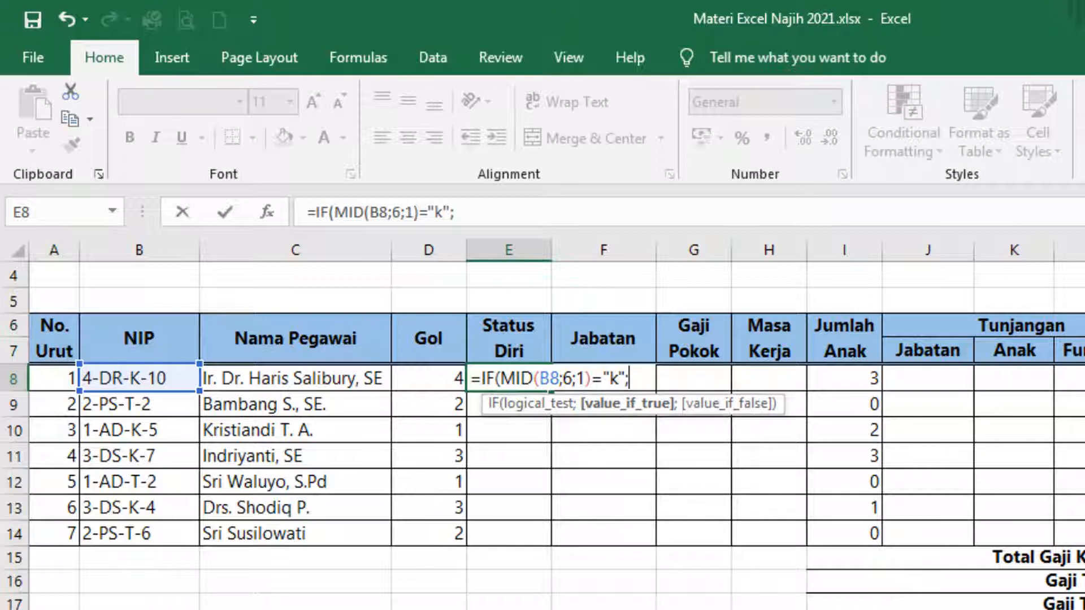
pyautogui.write('"m')
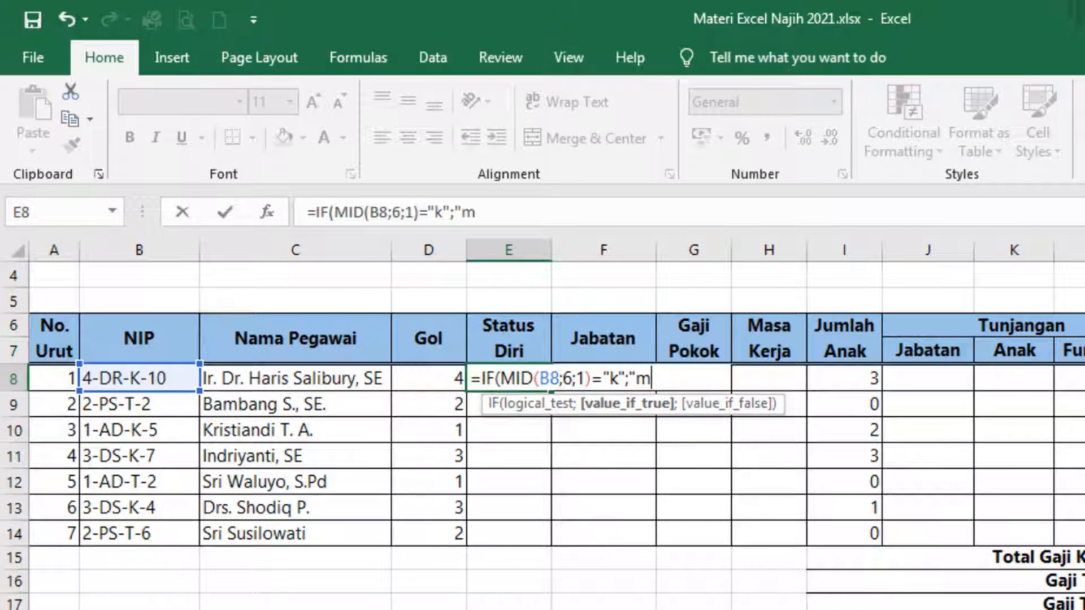
pyautogui.write('enikah"')
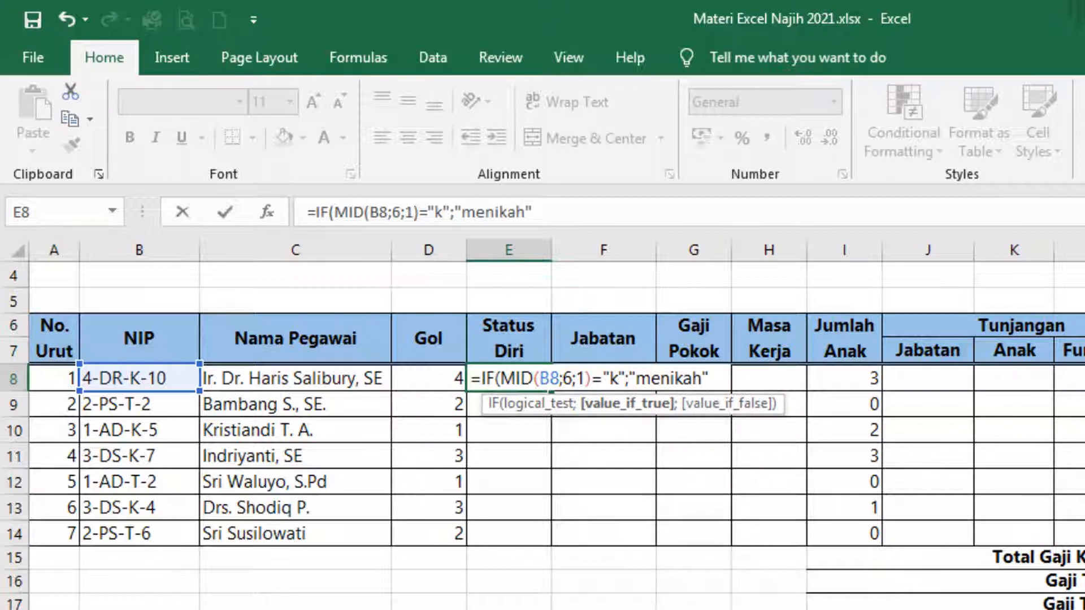
pyautogui.write(';')
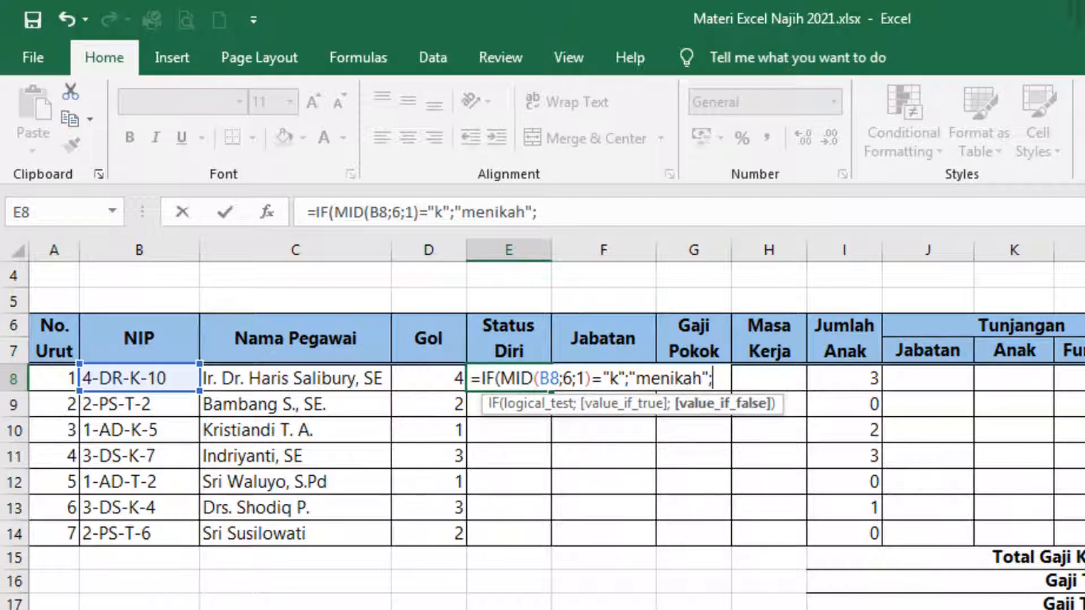
pyautogui.write('"')
pyautogui.write('b')
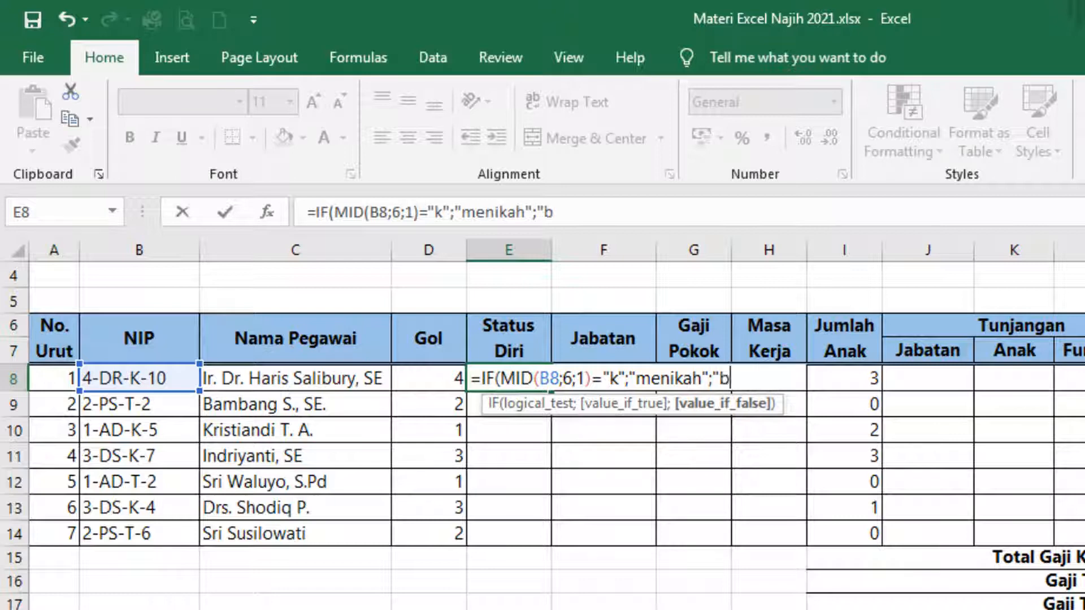
pyautogui.write('elum menikah"')
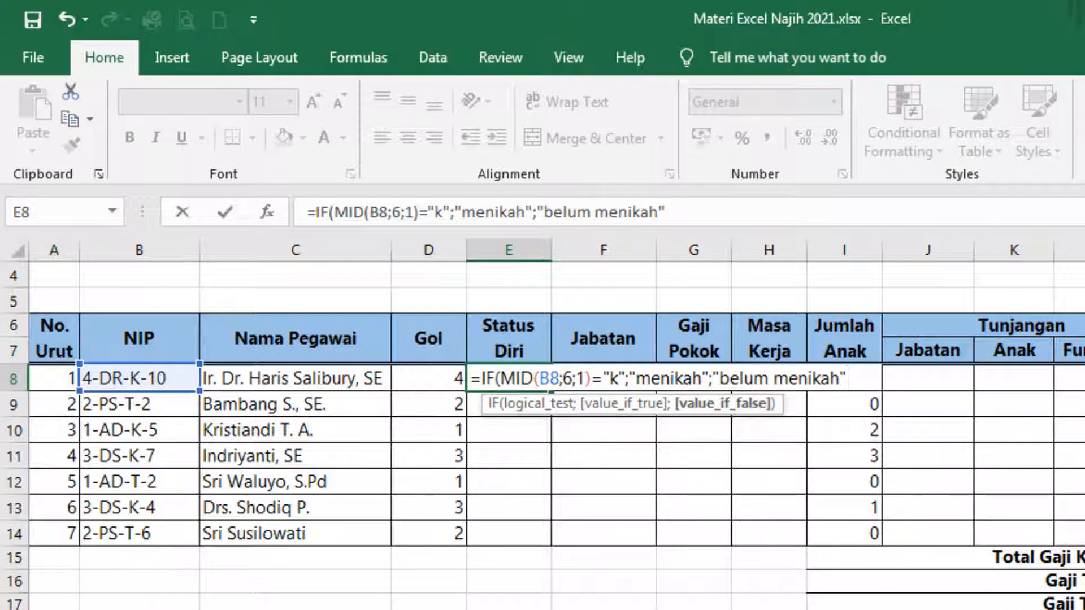
pyautogui.write(')')
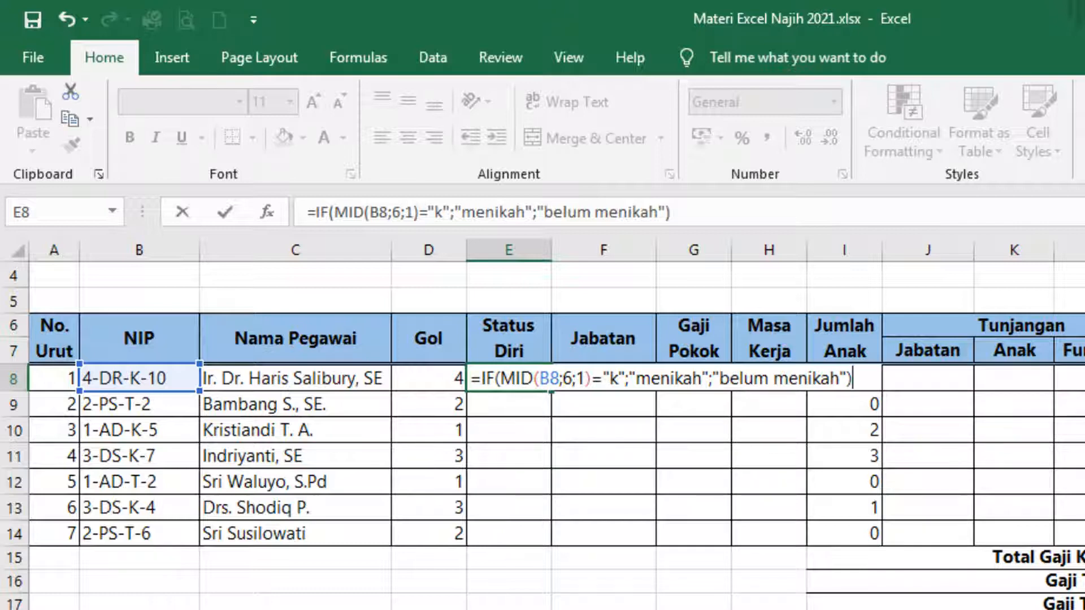
pyautogui.press('Return')
# - Copy the Status Diri formula from E8 down through E14 and widen column E to fit its text
pyautogui.press('Up')
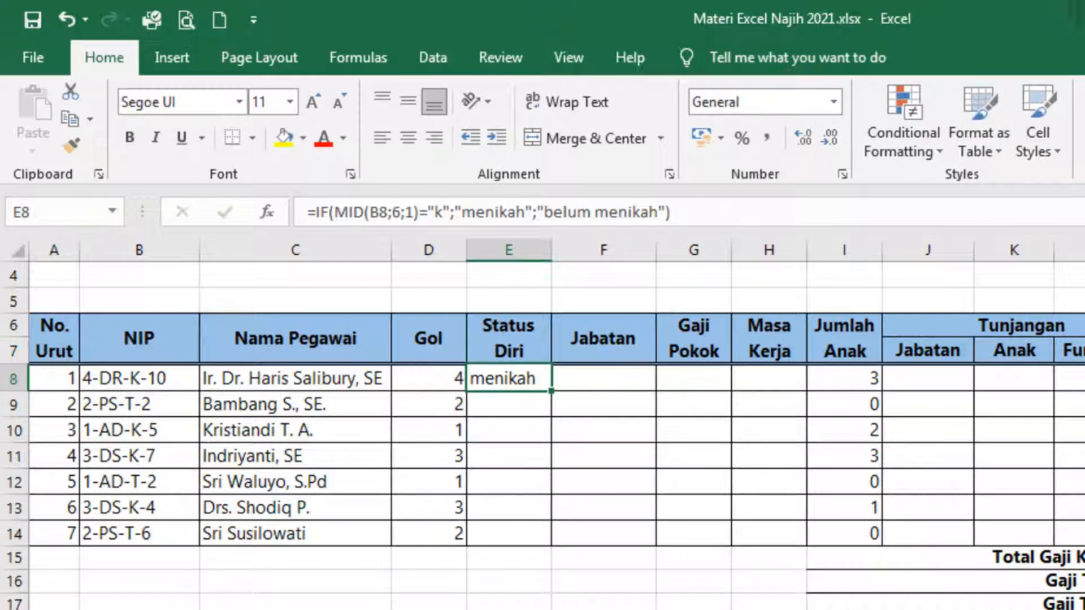
pyautogui.moveTo(551, 390); pyautogui.dragTo(551, 555)
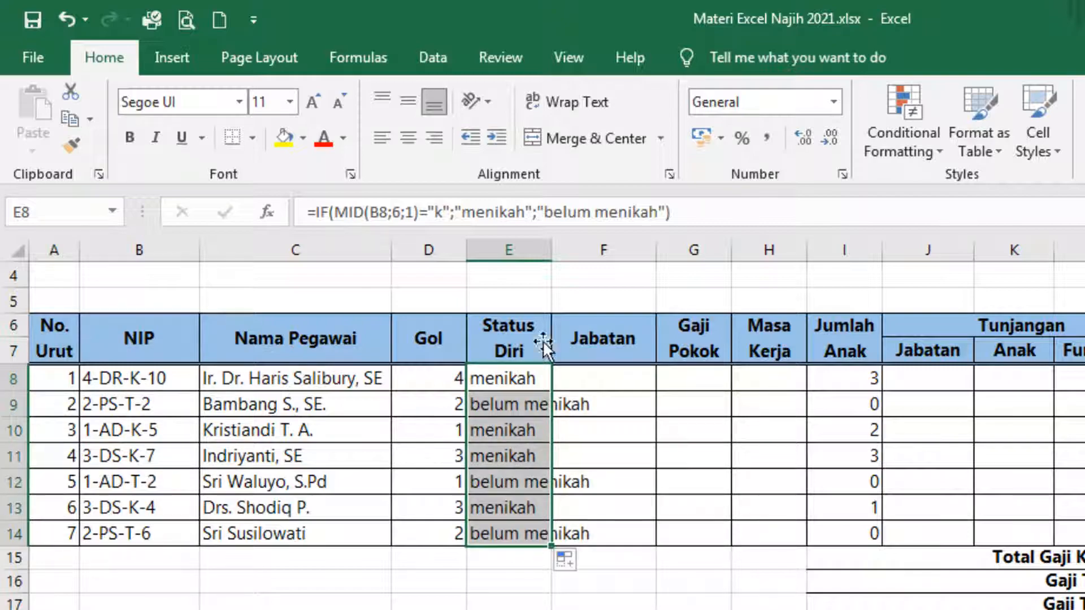
pyautogui.moveTo(551, 250); pyautogui.dragTo(605, 255)
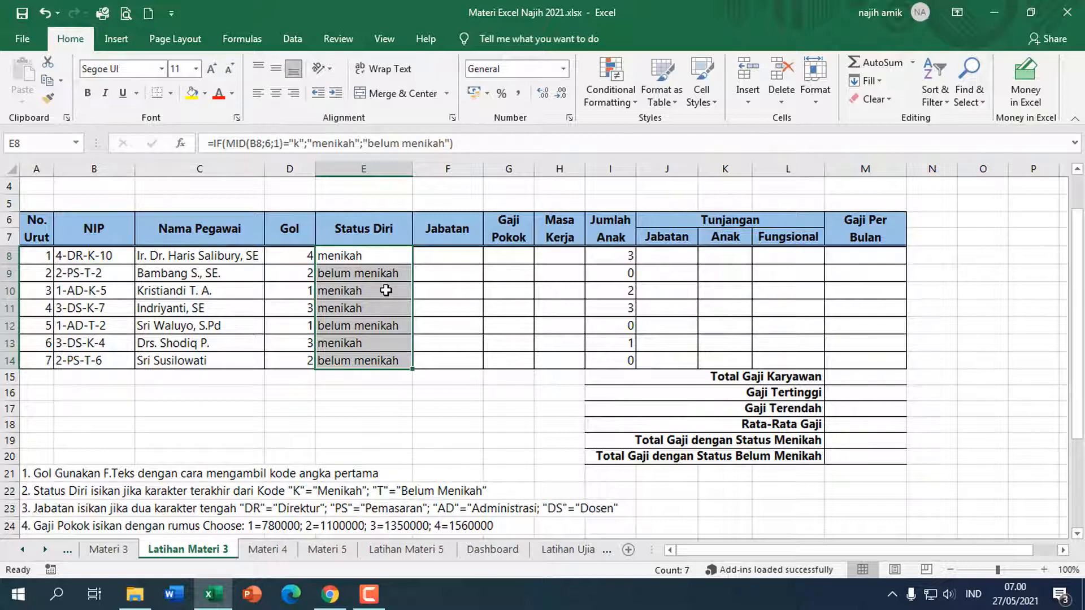
# - Start an IF formula in F8 under Jabatan that returns "Direktur" when MID(B8;3;2)="DR"
pyautogui.click(440, 262)
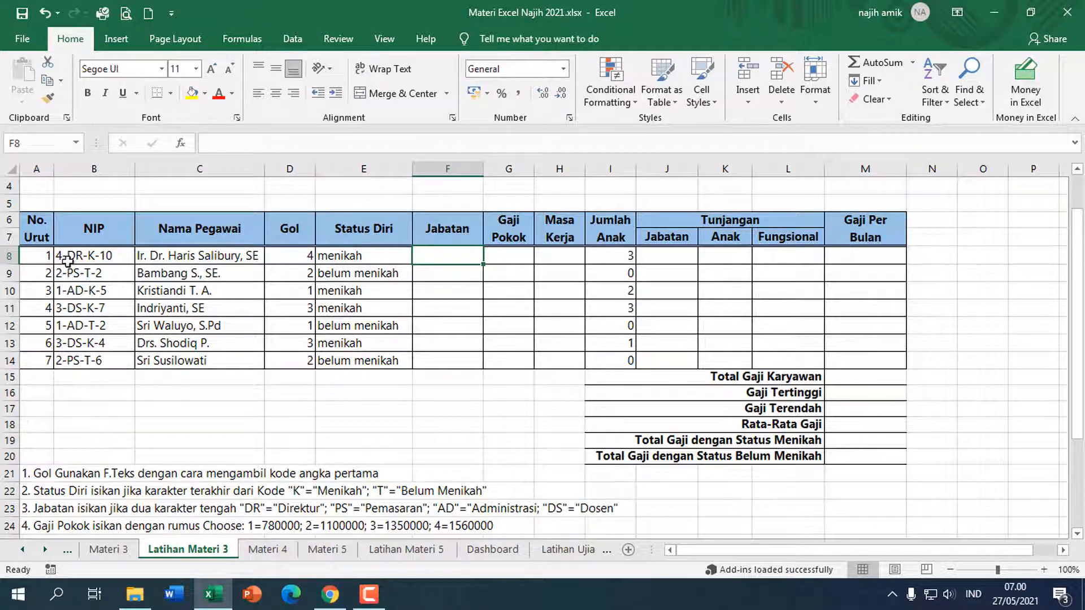
pyautogui.write('=')
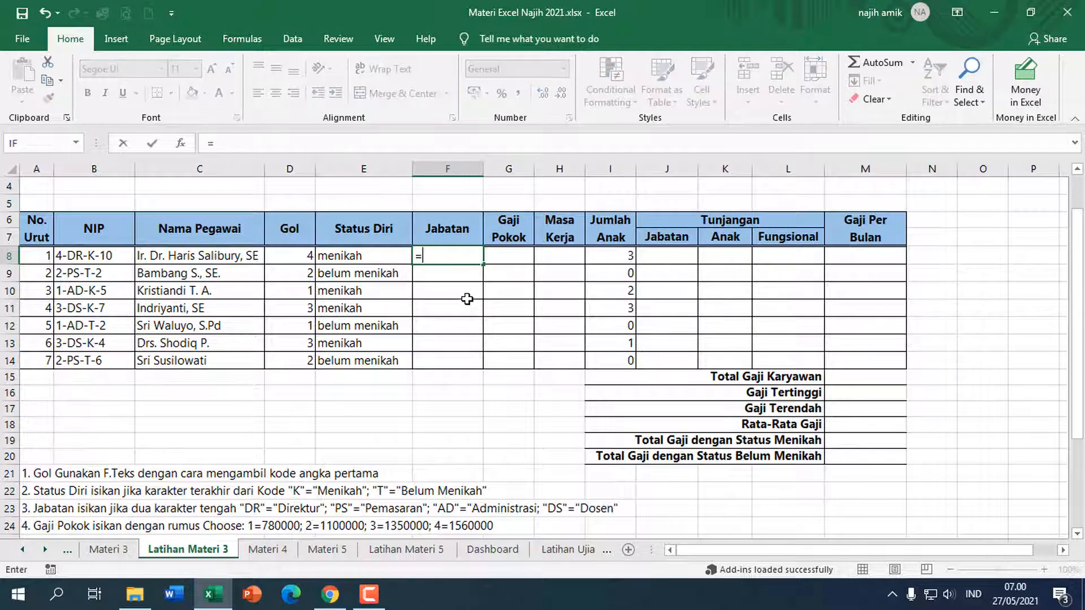
pyautogui.write('IF(MID(')
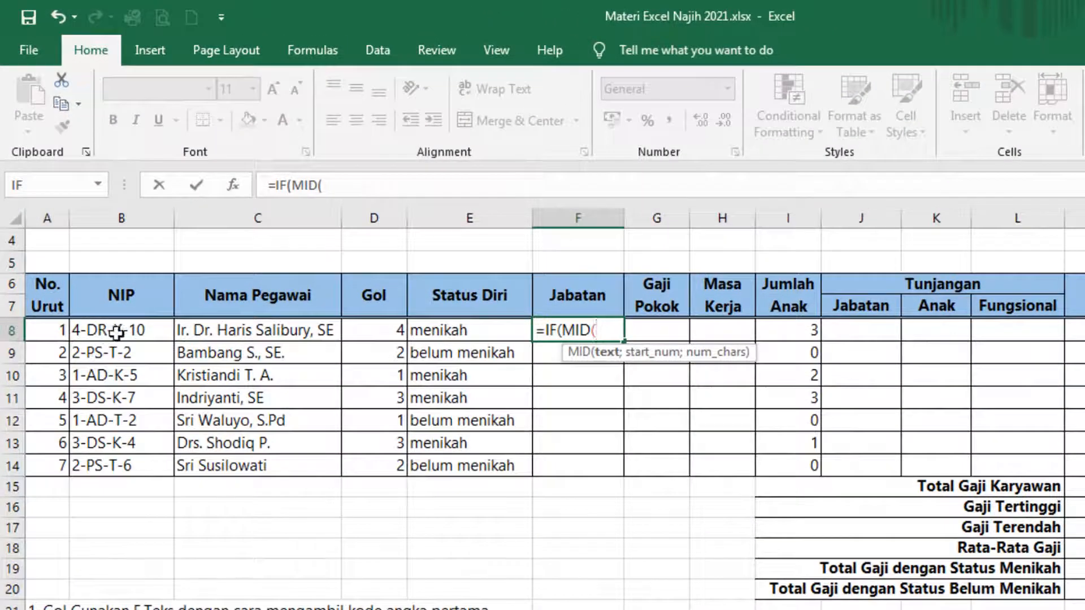
pyautogui.click(107, 315)
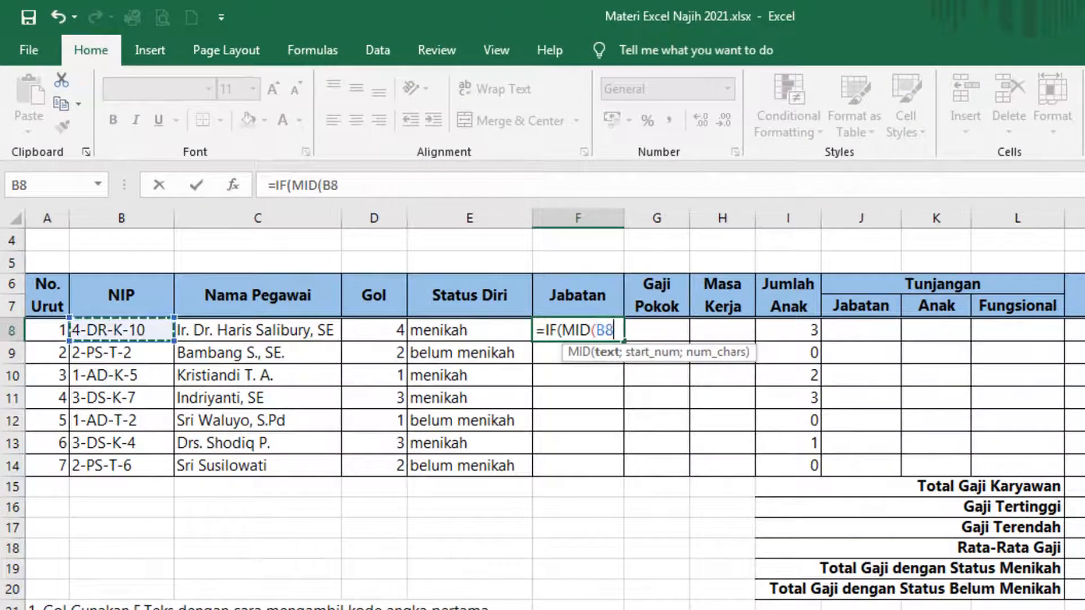
pyautogui.write(';')
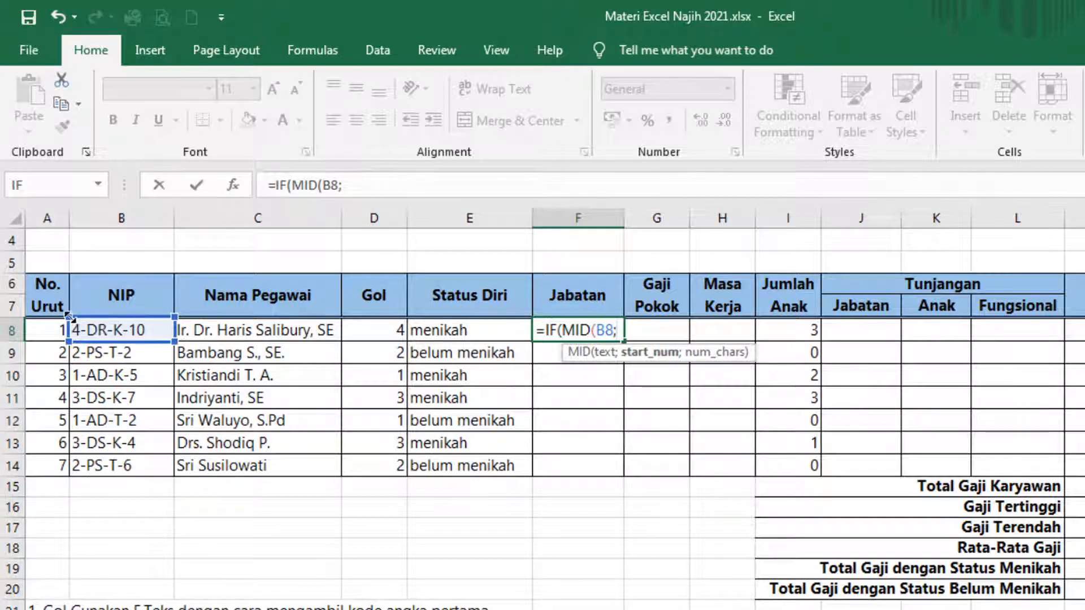
pyautogui.write('3;')
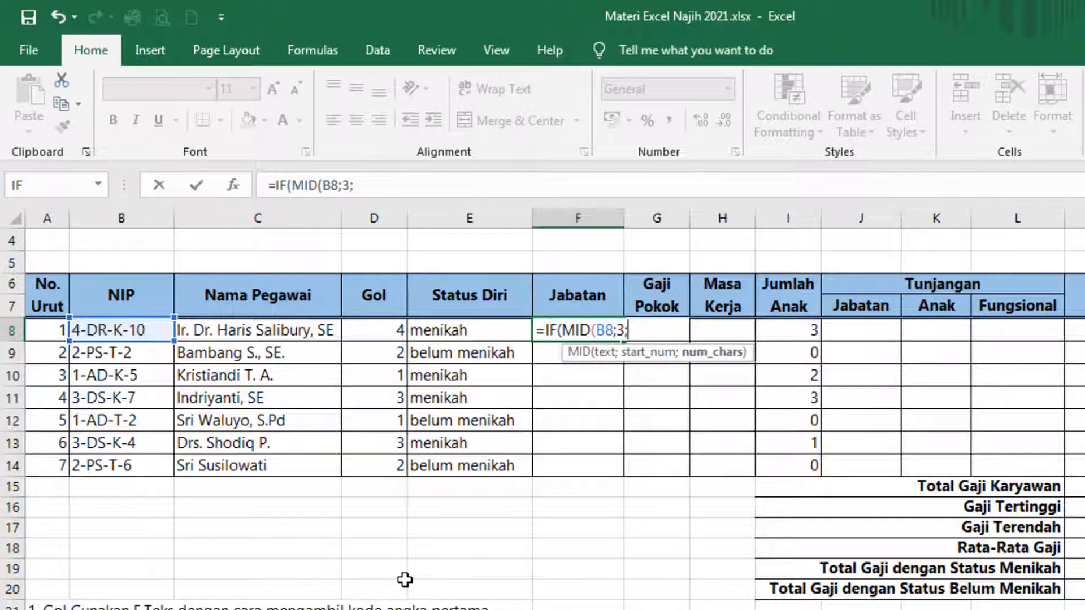
pyautogui.write('2)')
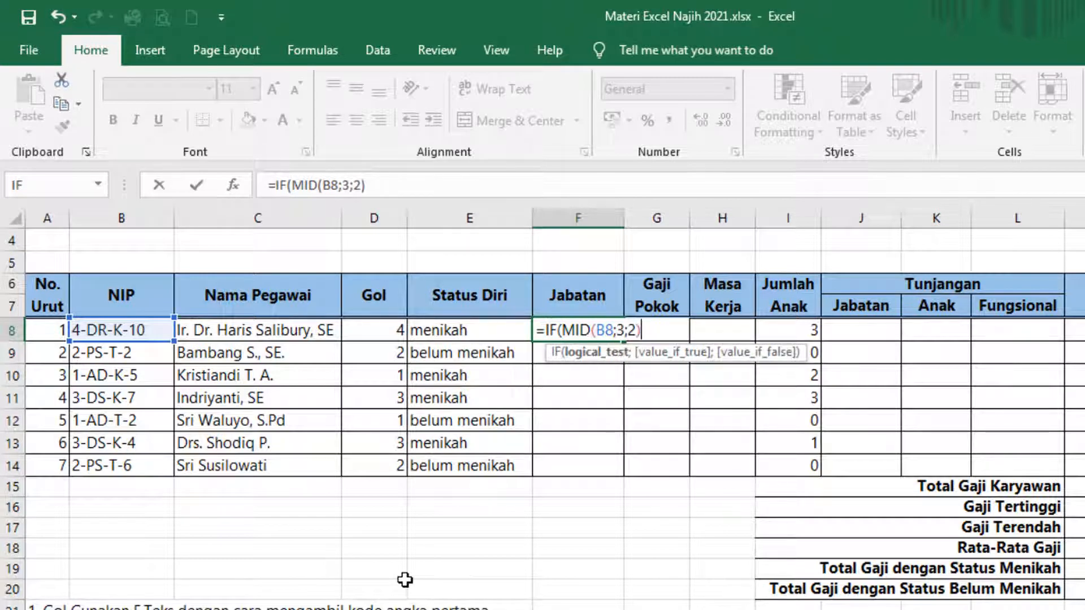
pyautogui.write('="DR";"')
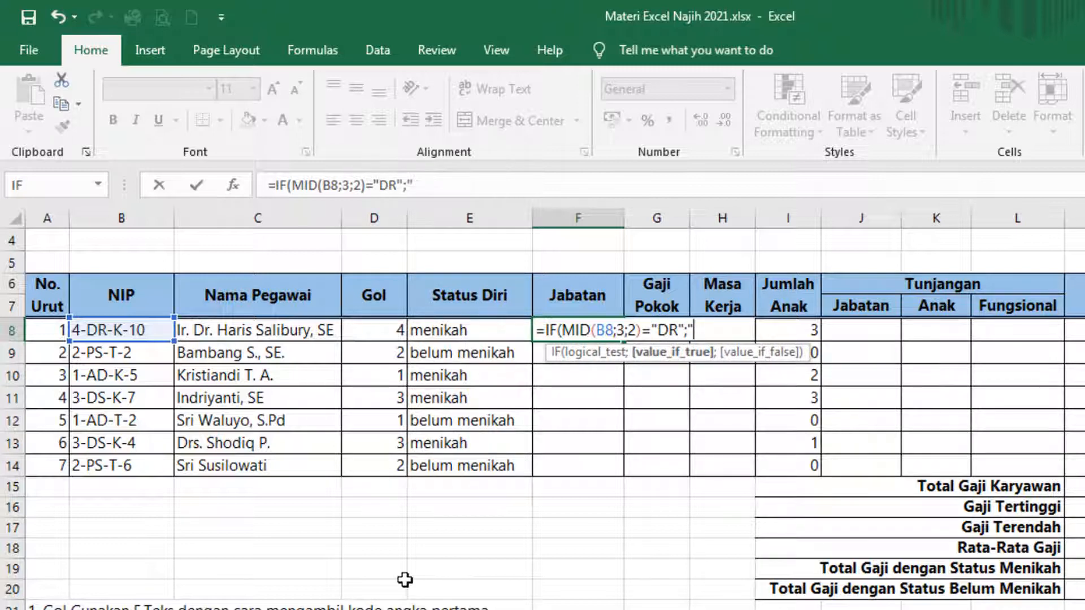
pyautogui.write('Direktur"')
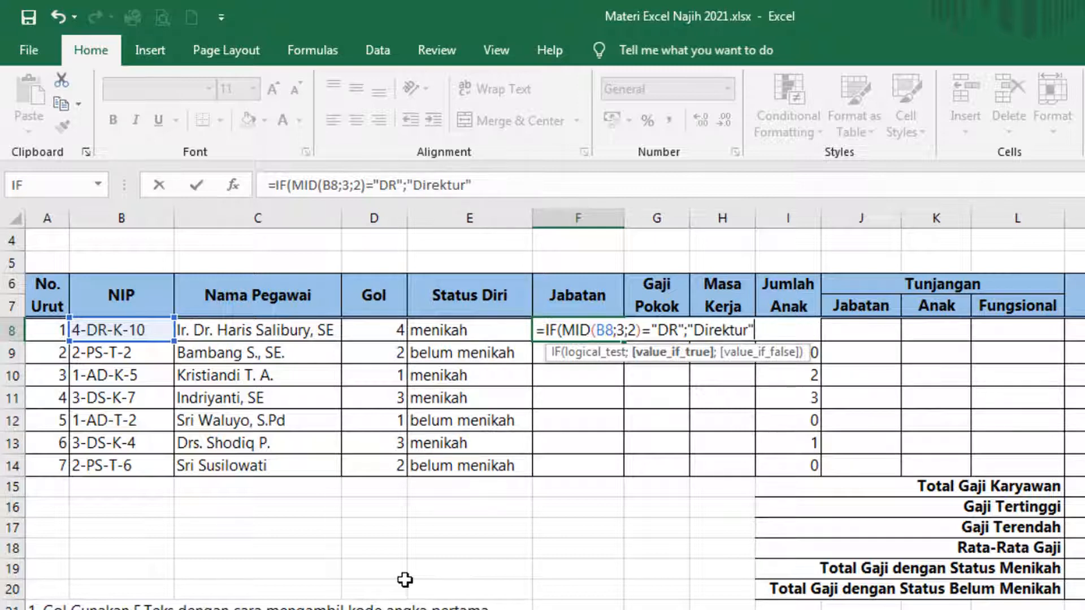
pyautogui.write(';')
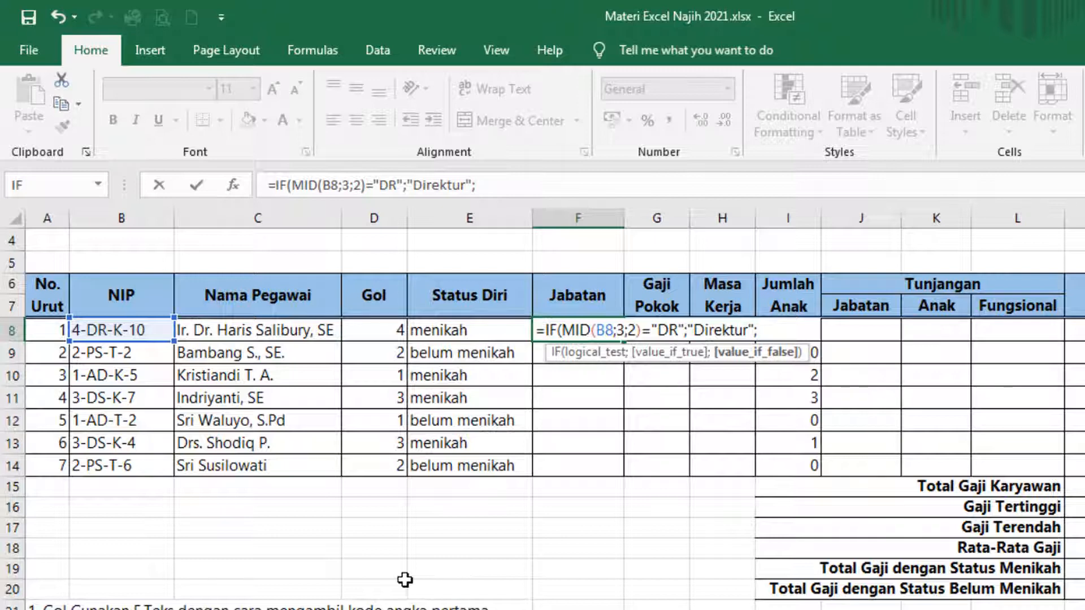
# - Nest a second IF in the F8 formula that returns "pemasaran" when MID(B8;3;2)="ps"
pyautogui.write('if')
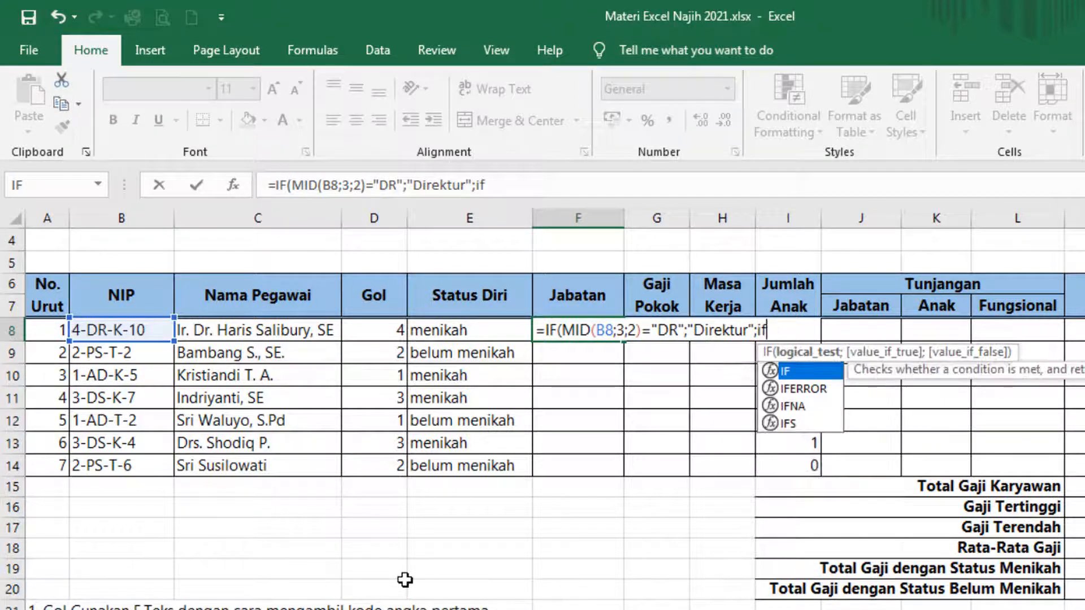
pyautogui.press('Tab')
pyautogui.write('mid')
pyautogui.press('Tab')
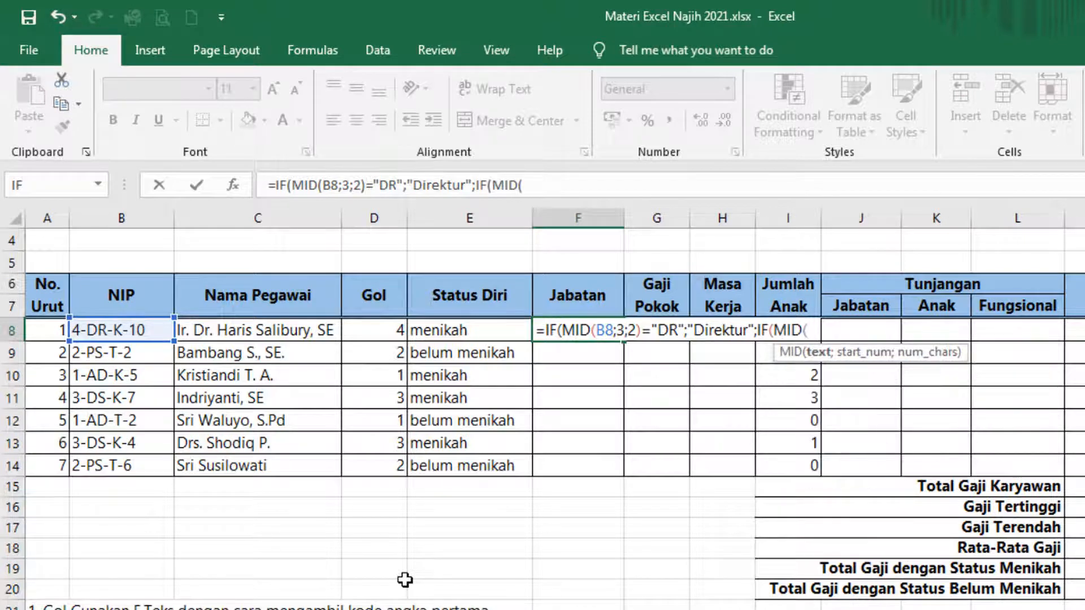
pyautogui.click(121, 334)
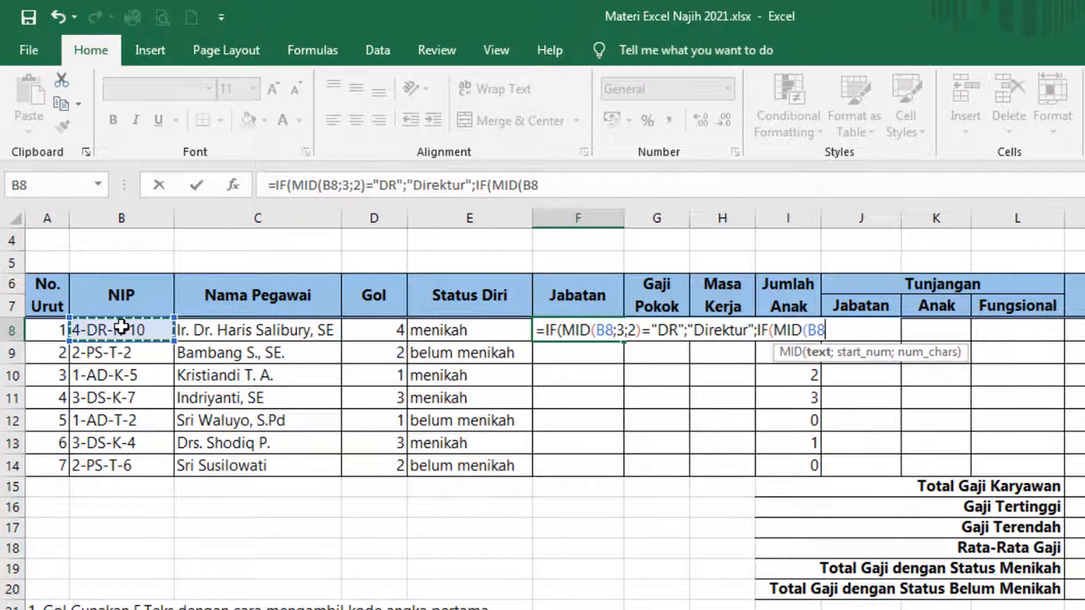
pyautogui.write(';3;2')
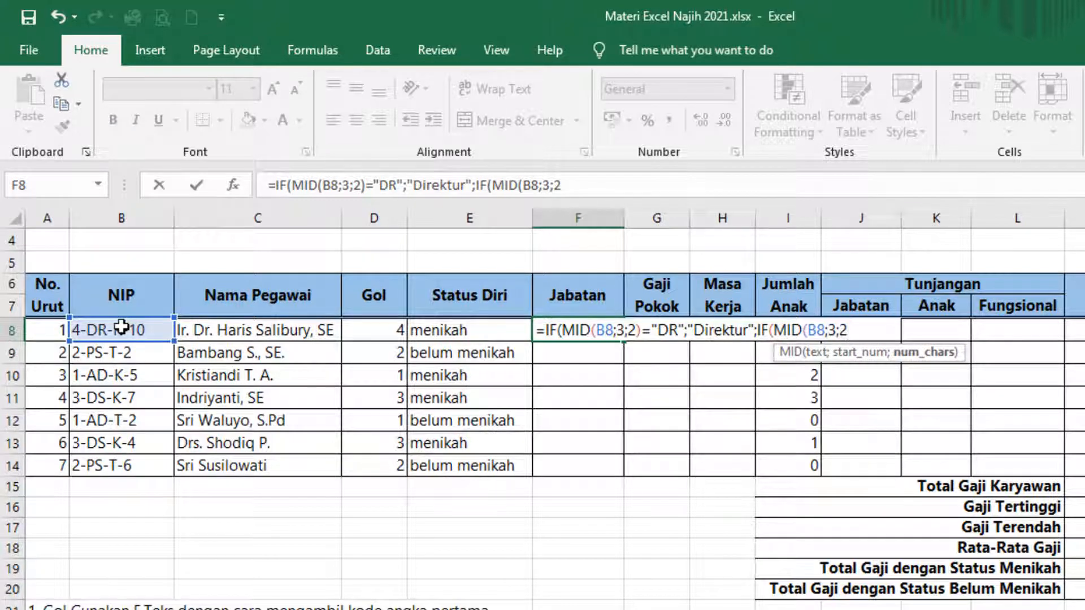
pyautogui.write(')=')
pyautogui.write('"ps')
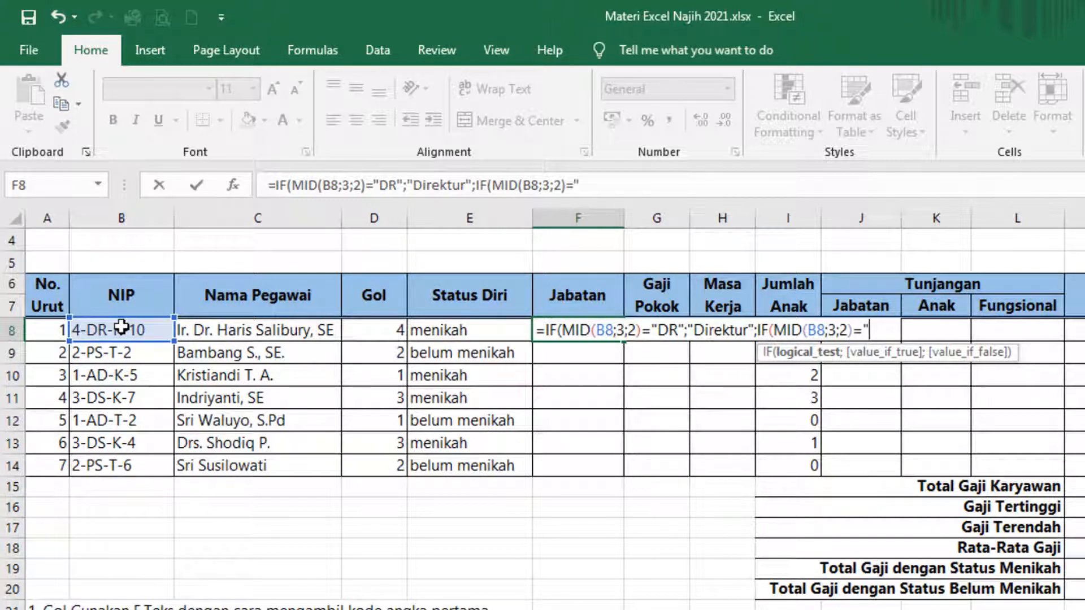
pyautogui.write('";"pemasar')
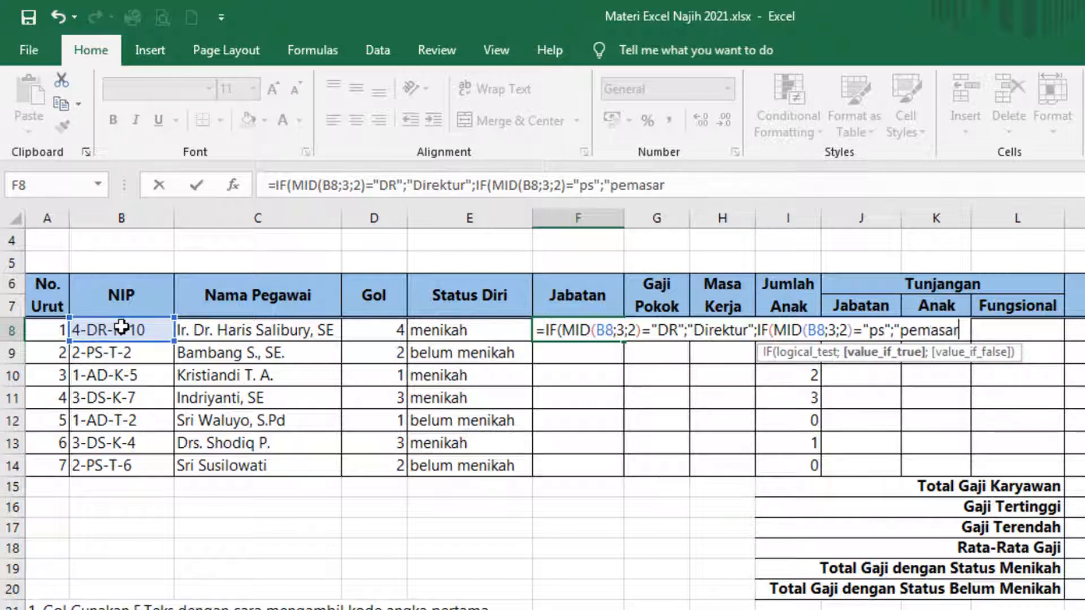
pyautogui.write('an";')
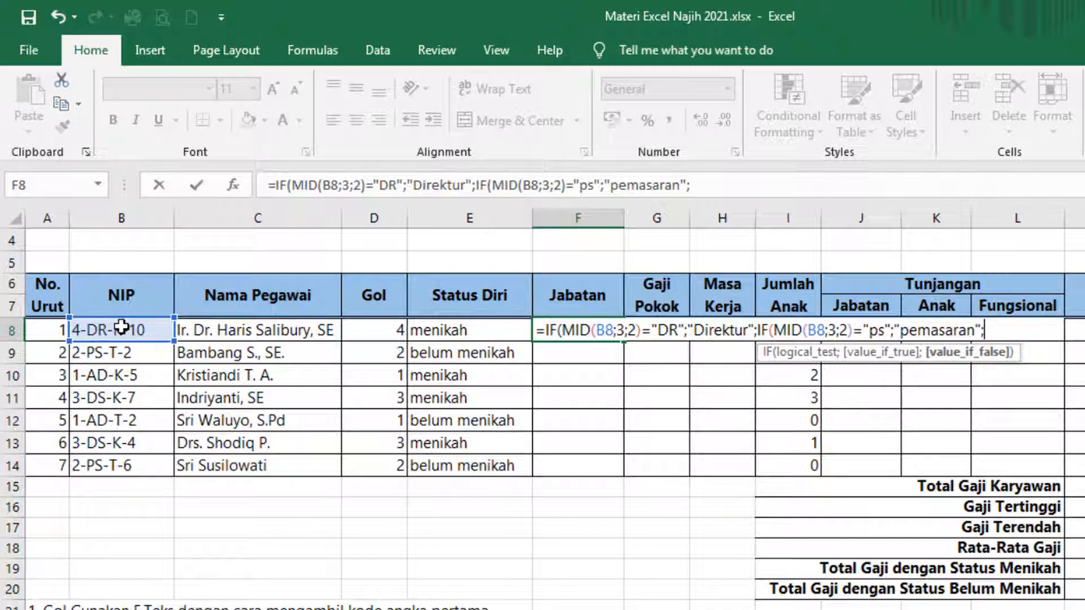
# - Nest a third IF in the F8 formula that returns "administrasi" when MID(B8;3;2)="ad"
pyautogui.write('if(mid(')
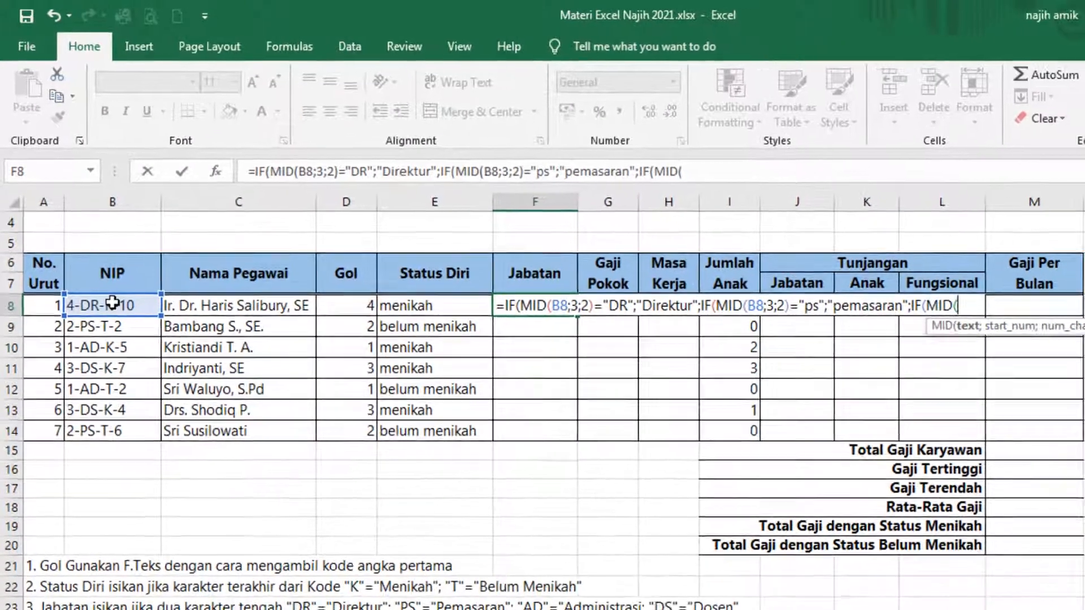
pyautogui.click(112, 304)
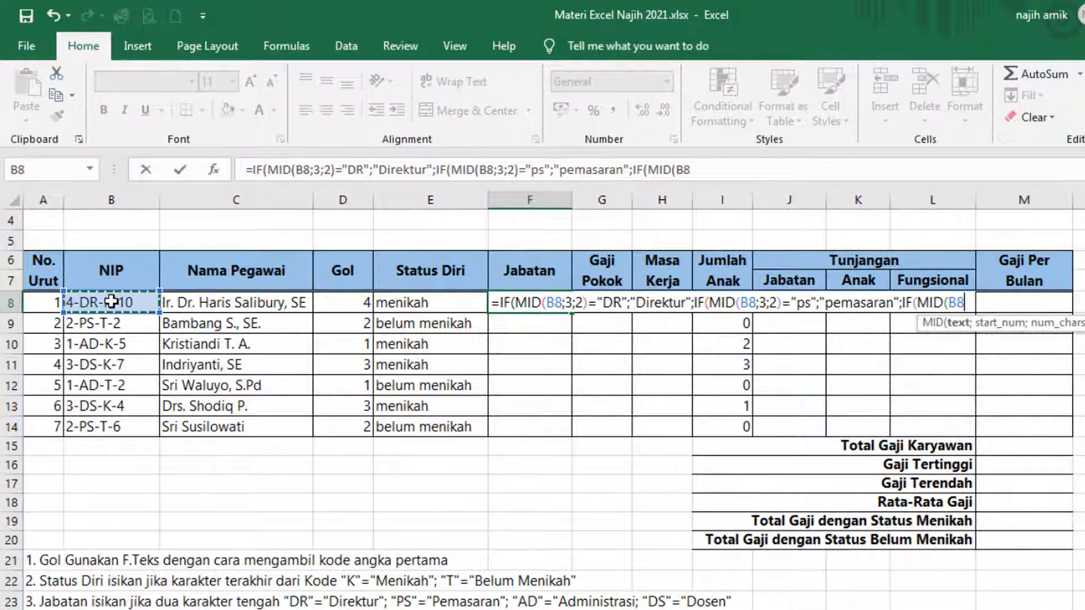
pyautogui.write(';3;2)')
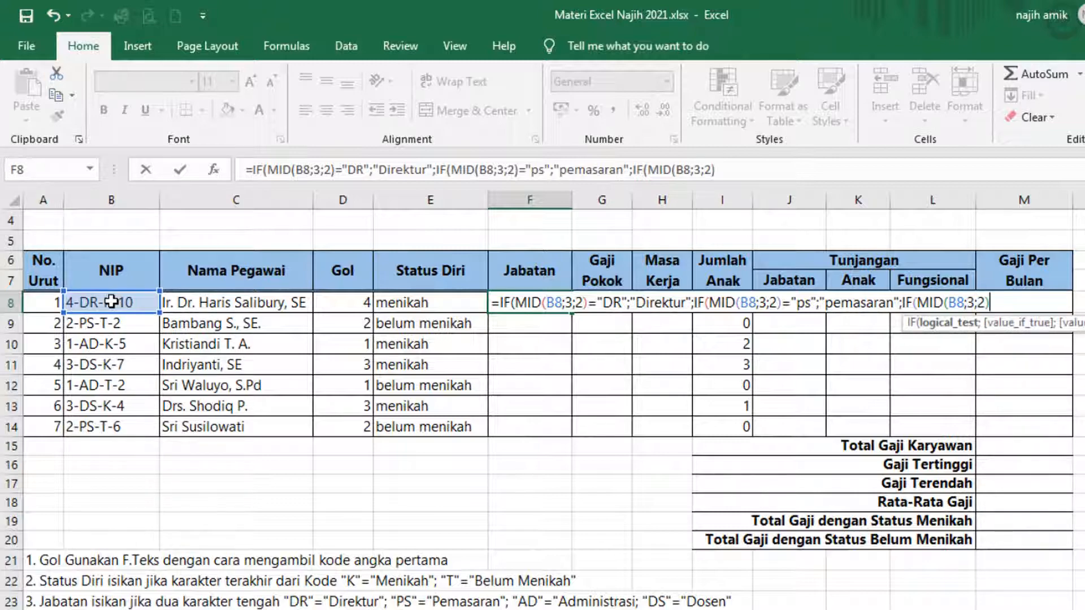
pyautogui.write('="ad";"admi')
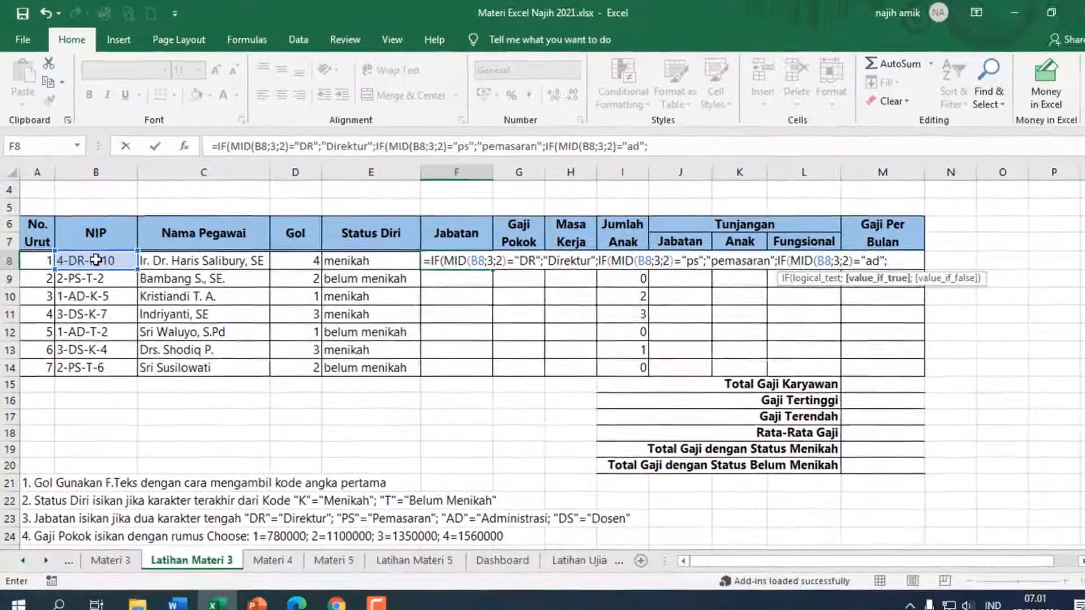
pyautogui.write('nistrasi')
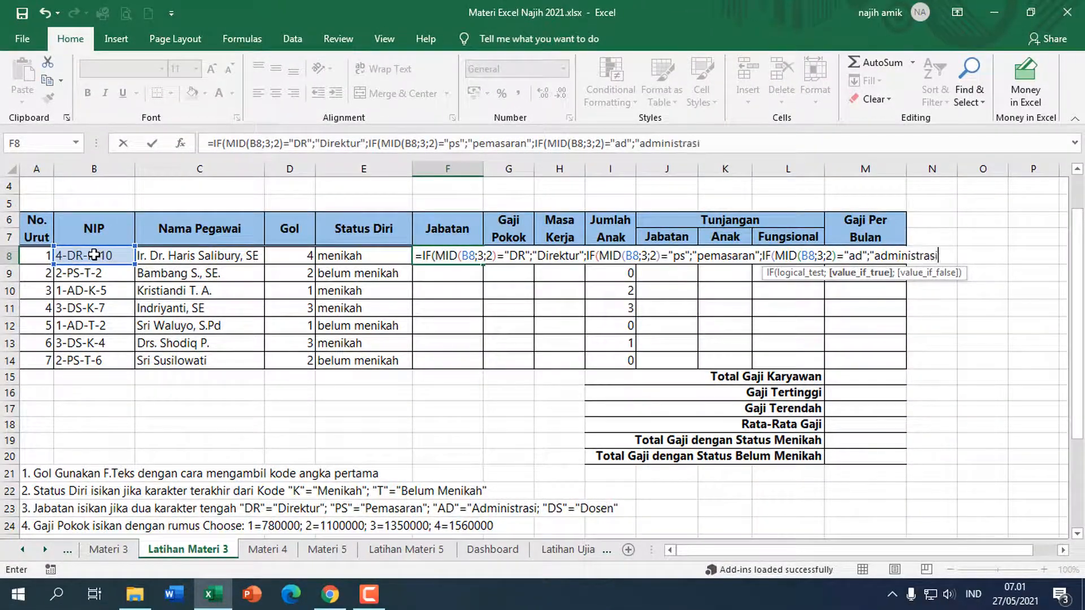
pyautogui.write('";')
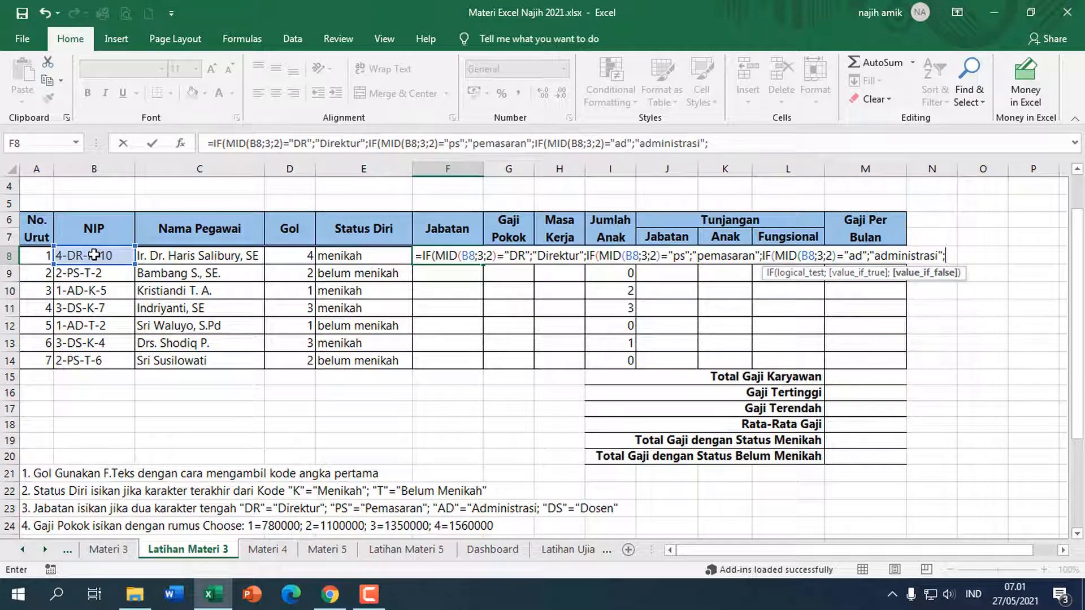
# - Finish the F8 formula with "dosen" as the remaining result and copy it down through F14
pyautogui.write('"dosen")))')
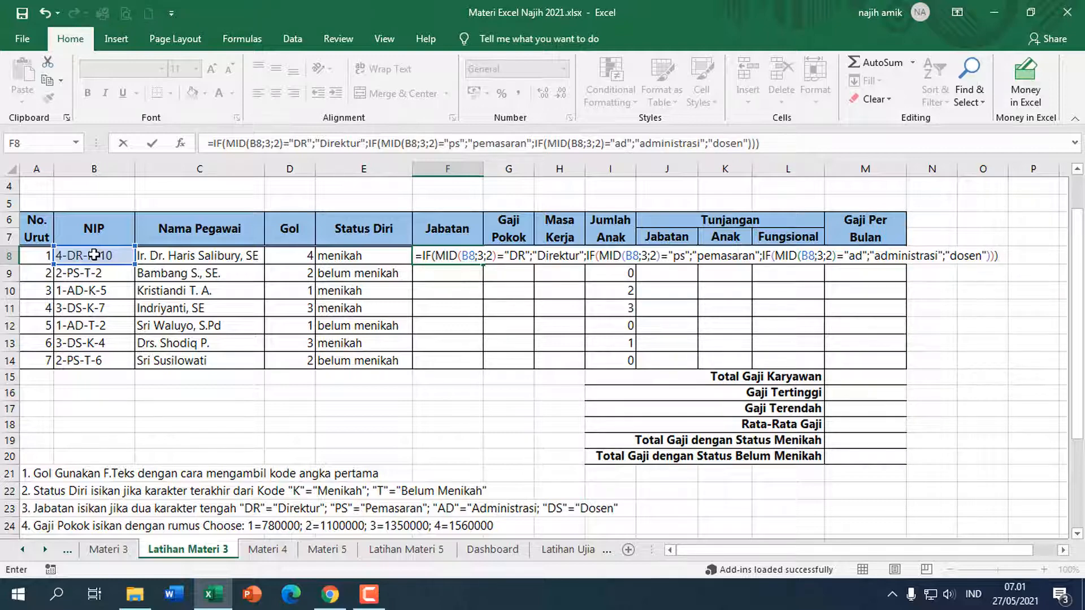
pyautogui.press('Return')
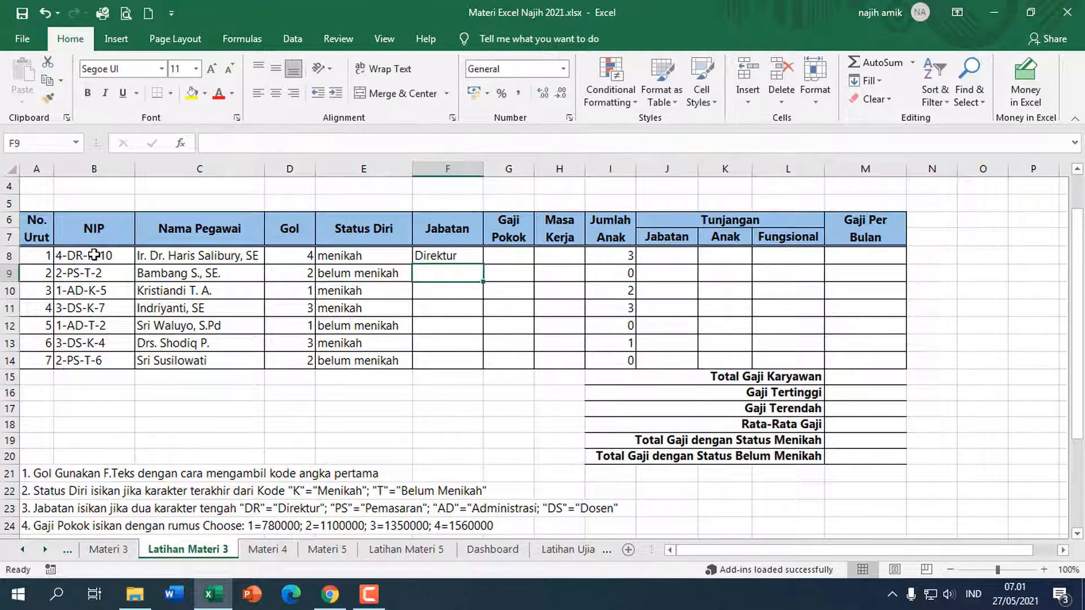
pyautogui.click(469, 258)
pyautogui.moveTo(484, 265); pyautogui.dragTo(487, 368)
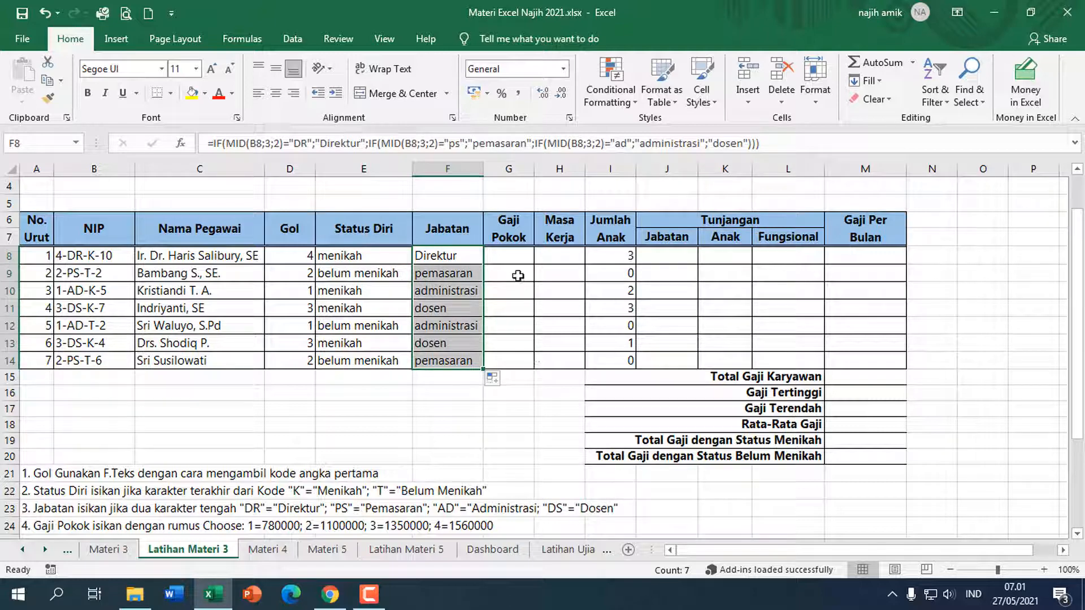
# - Start a CHOOSE formula in G8 under Gaji Pokok with the Gol cell D8 as the index number
pyautogui.click(513, 260)
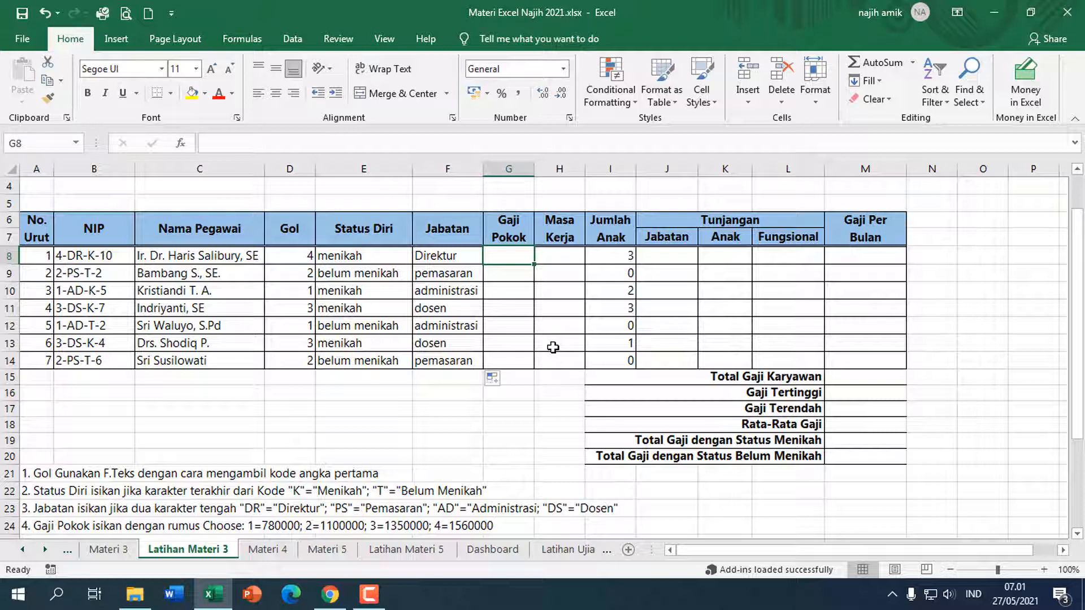
pyautogui.write('=')
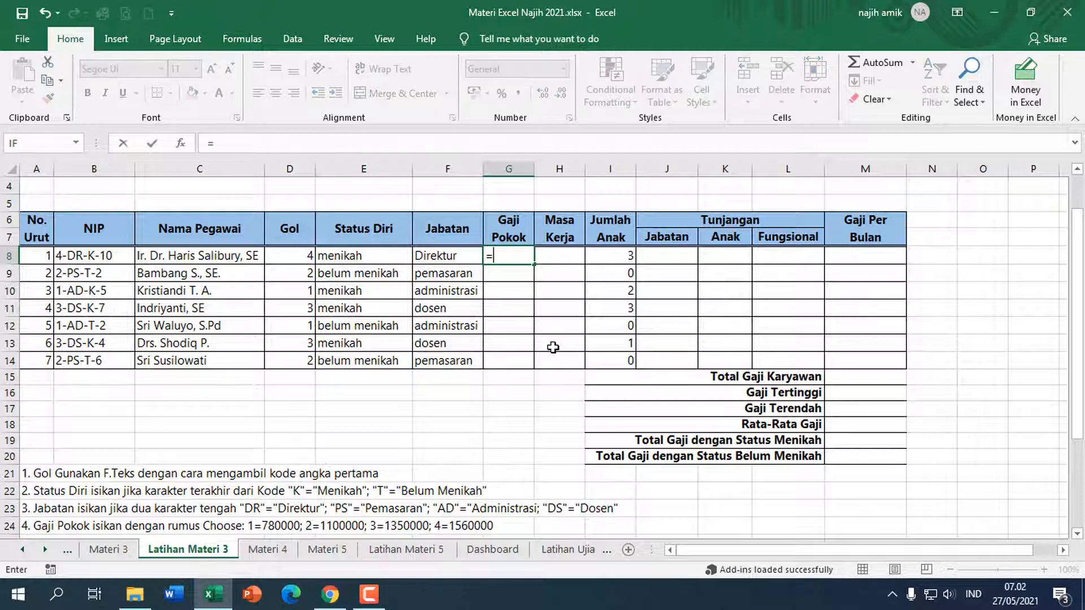
pyautogui.write('choose')
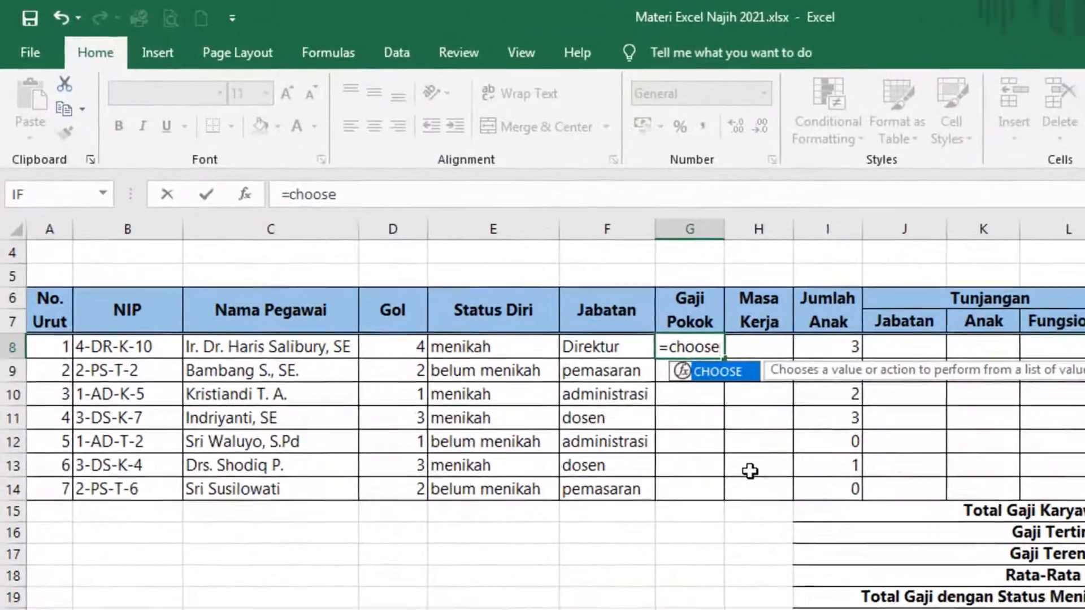
pyautogui.press('Tab')
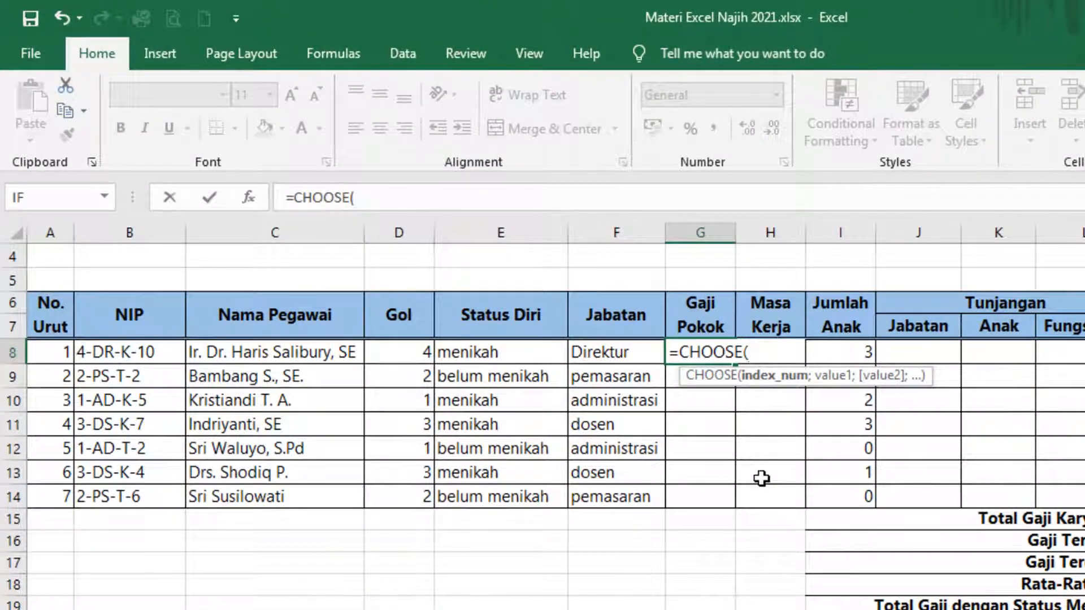
pyautogui.click(417, 355)
pyautogui.write(';')
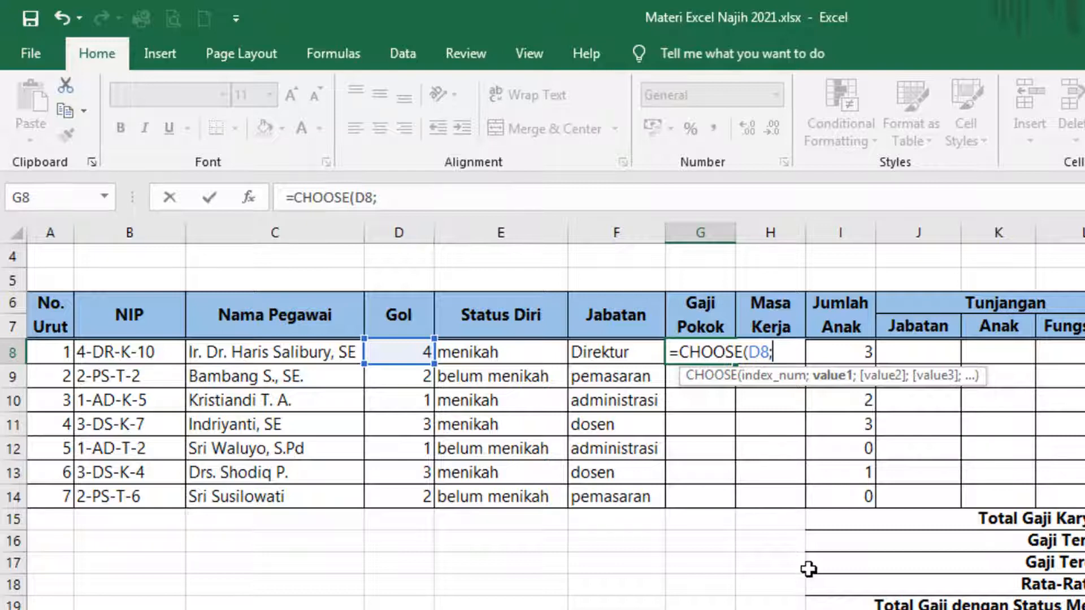
# - Complete the G8 CHOOSE formula with the values 780000, 110000, 1350000 and 1560000 and copy it down through G14
pyautogui.write('780000;')
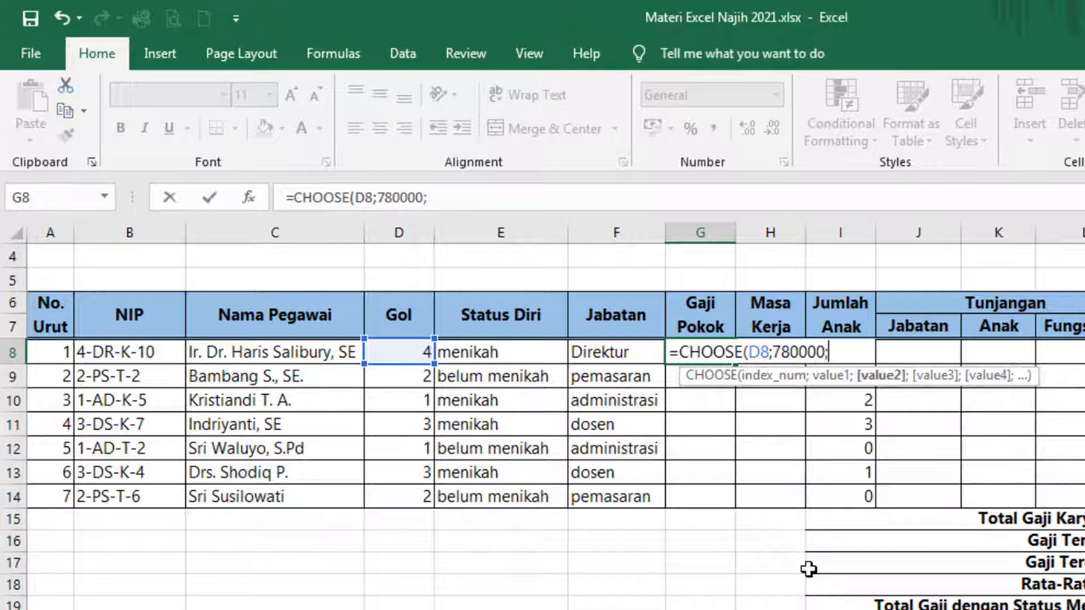
pyautogui.write('110000')
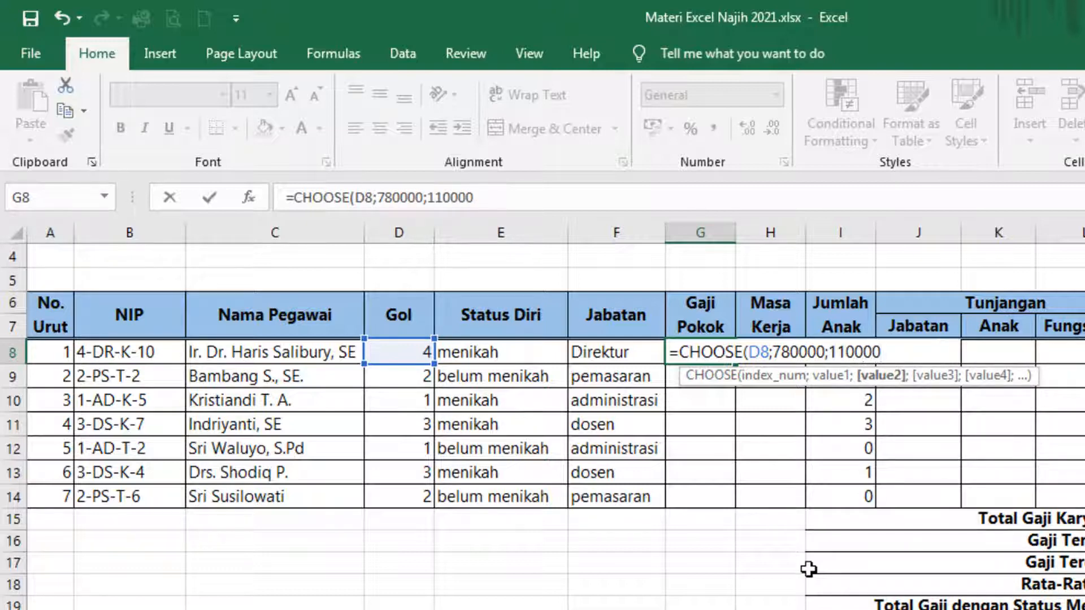
pyautogui.write(';1350')
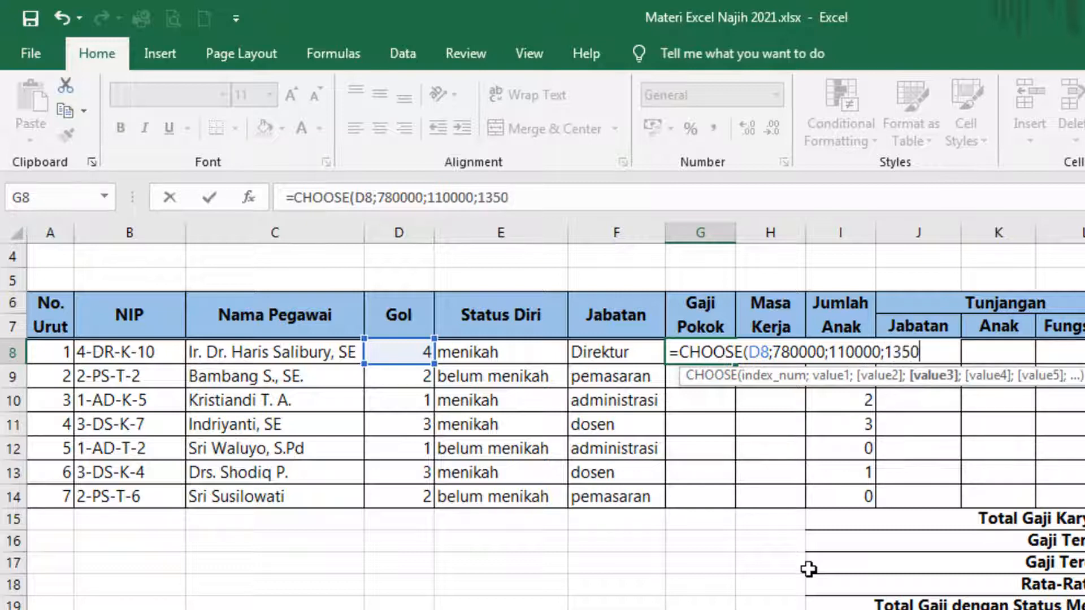
pyautogui.write('000;15')
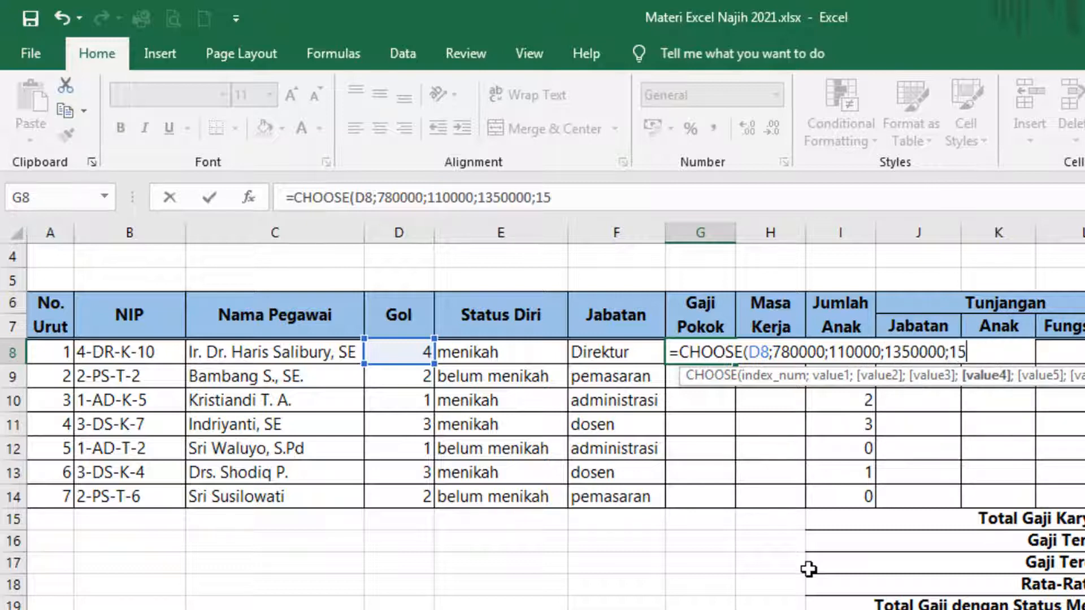
pyautogui.write('60000')
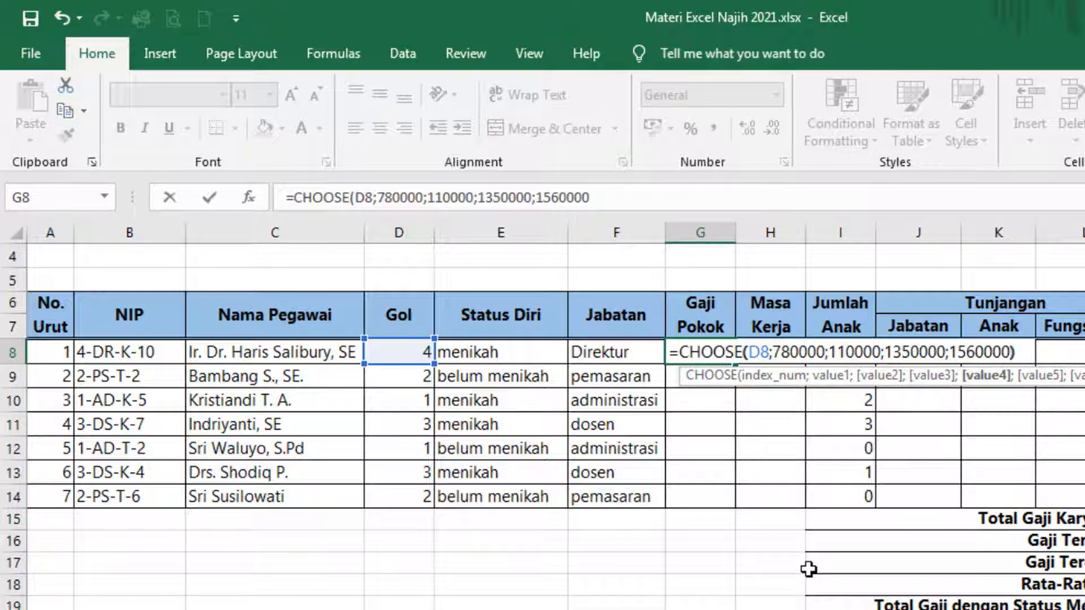
pyautogui.write(')')
pyautogui.press('Return')
pyautogui.press('Up')
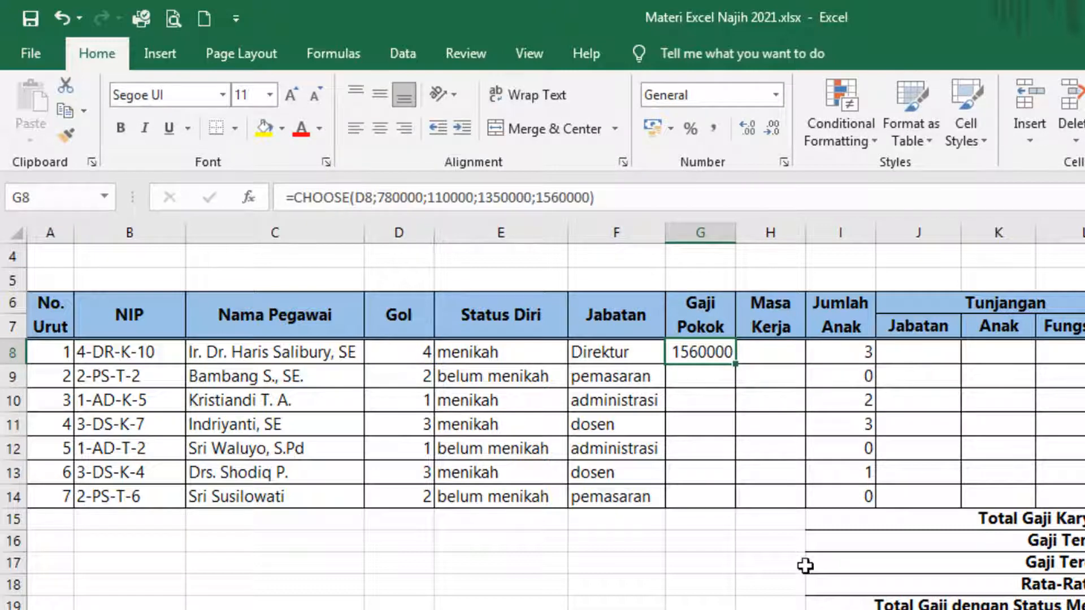
pyautogui.moveTo(734, 364); pyautogui.dragTo(746, 501)
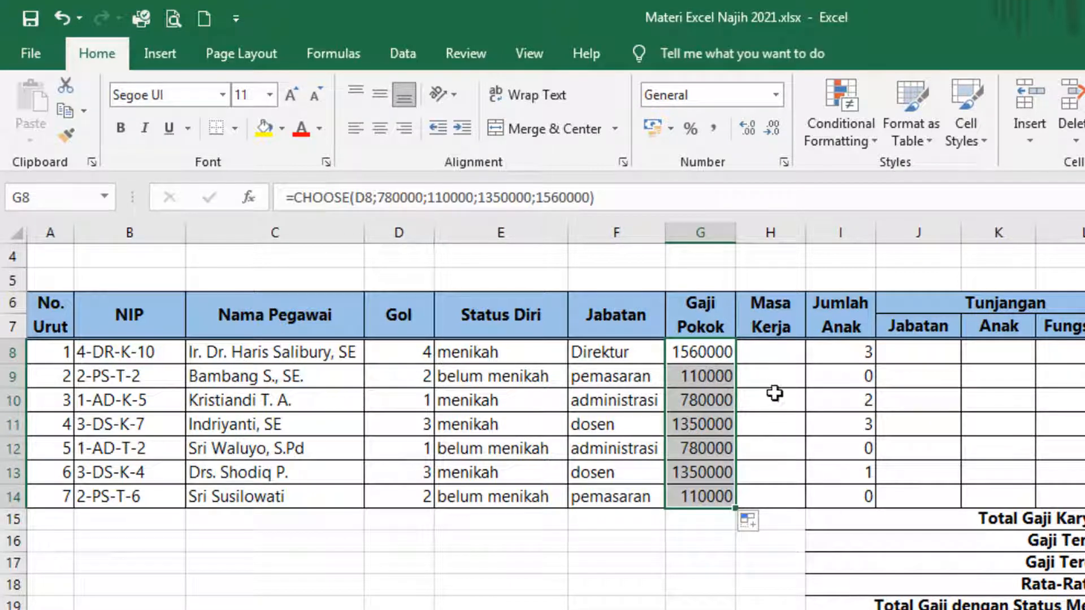
pyautogui.doubleClick(692, 354)
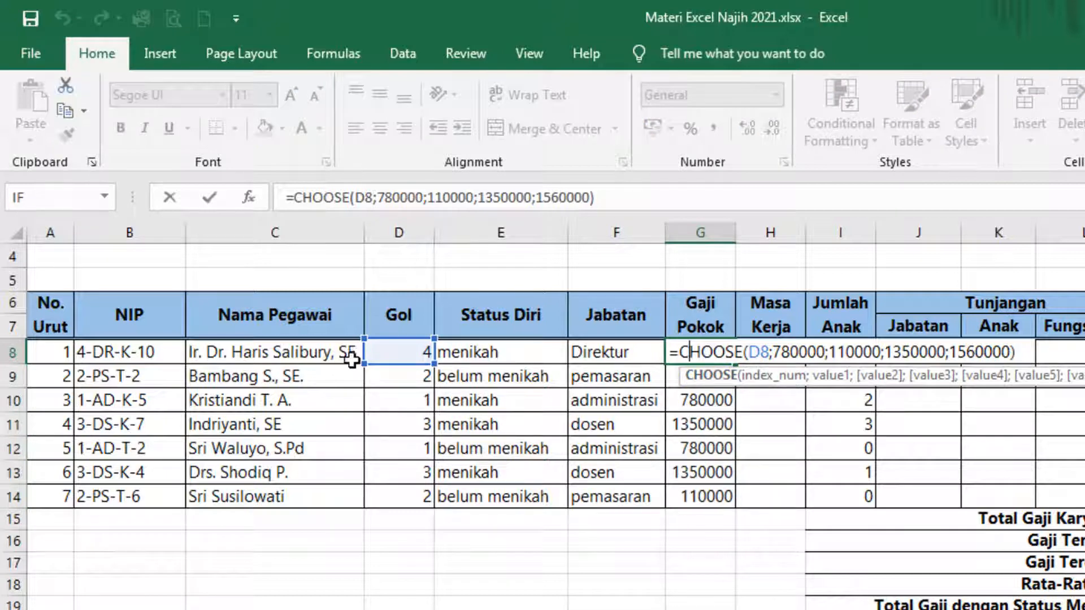
pyautogui.press('Return')
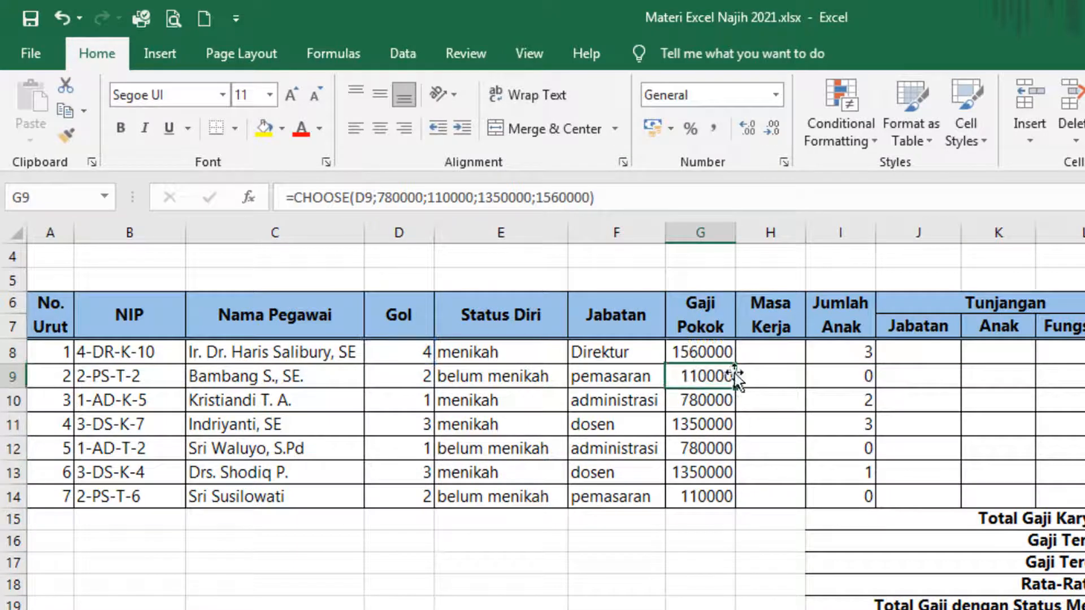
# - Start a VALUE formula in H8 under Masa Kerja with a nested MID on the NIP cell B8
pyautogui.click(779, 355)
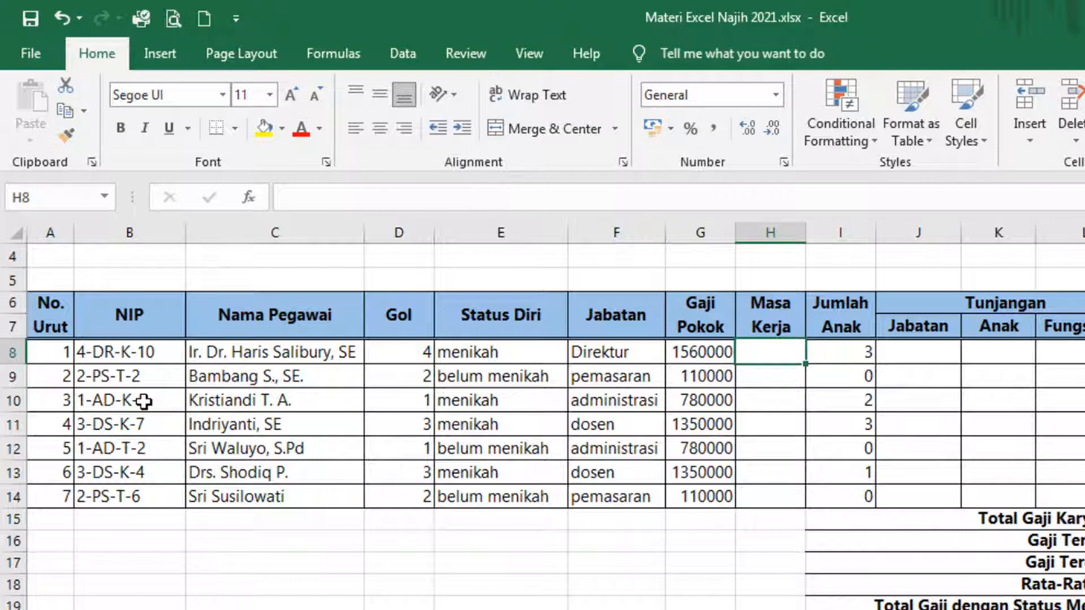
pyautogui.write('=')
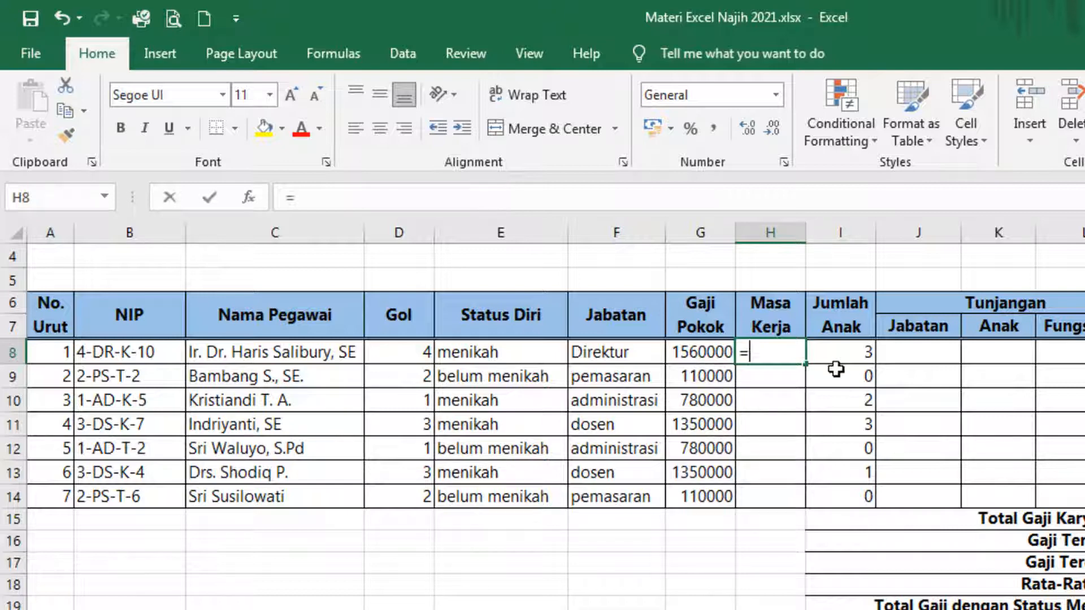
pyautogui.write('value')
pyautogui.press('Tab')
pyautogui.write('mid')
pyautogui.press('Tab')
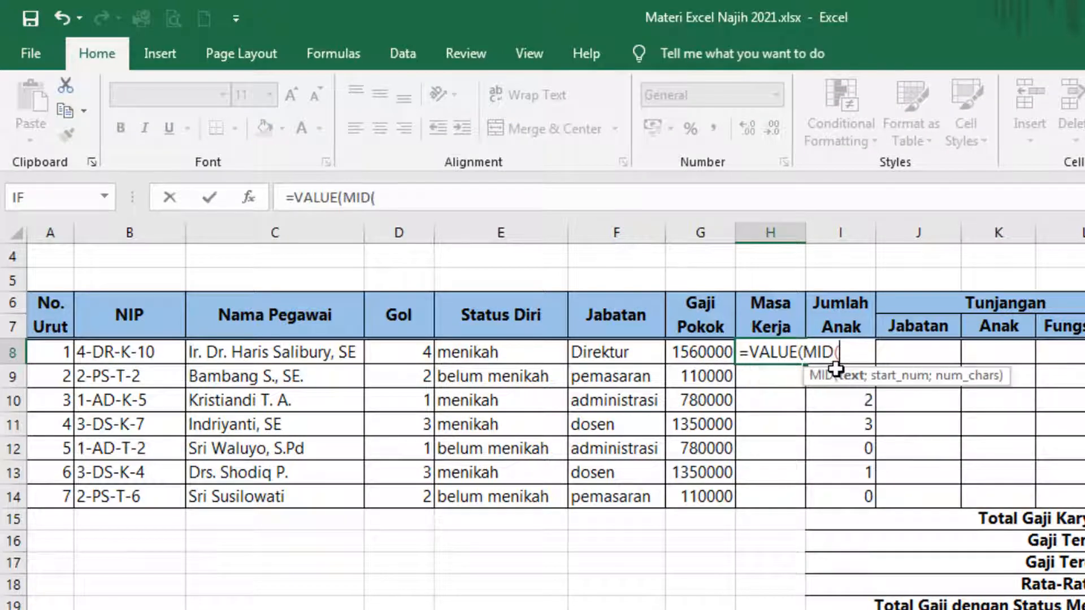
pyautogui.click(149, 354)
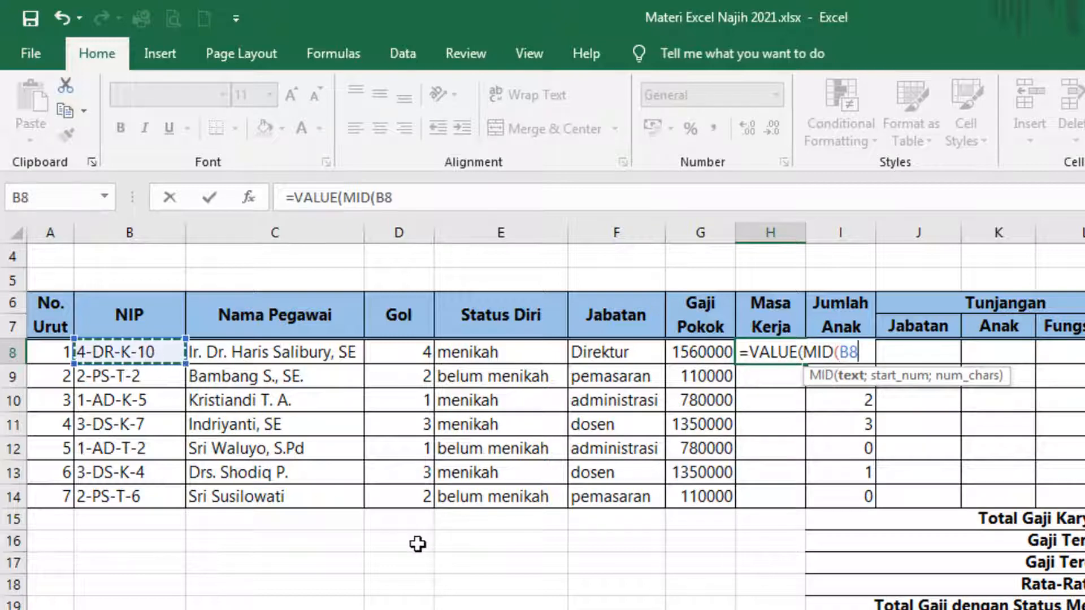
# - Finish the H8 formula with MID start position 8 and length 2 and copy it down through H14
pyautogui.write(';')
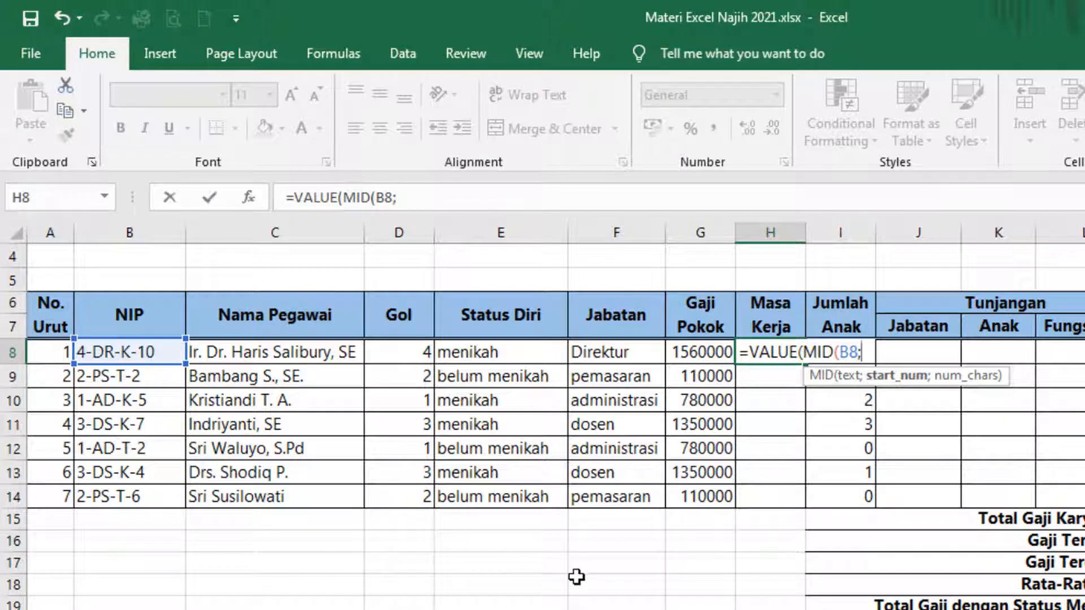
pyautogui.write('8;2')
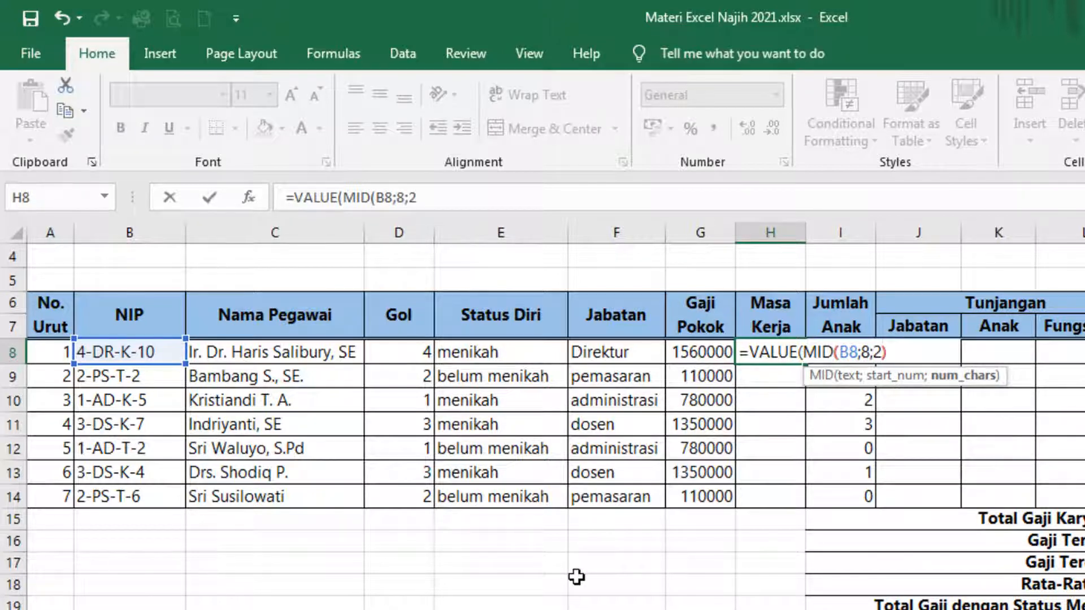
pyautogui.write(')')
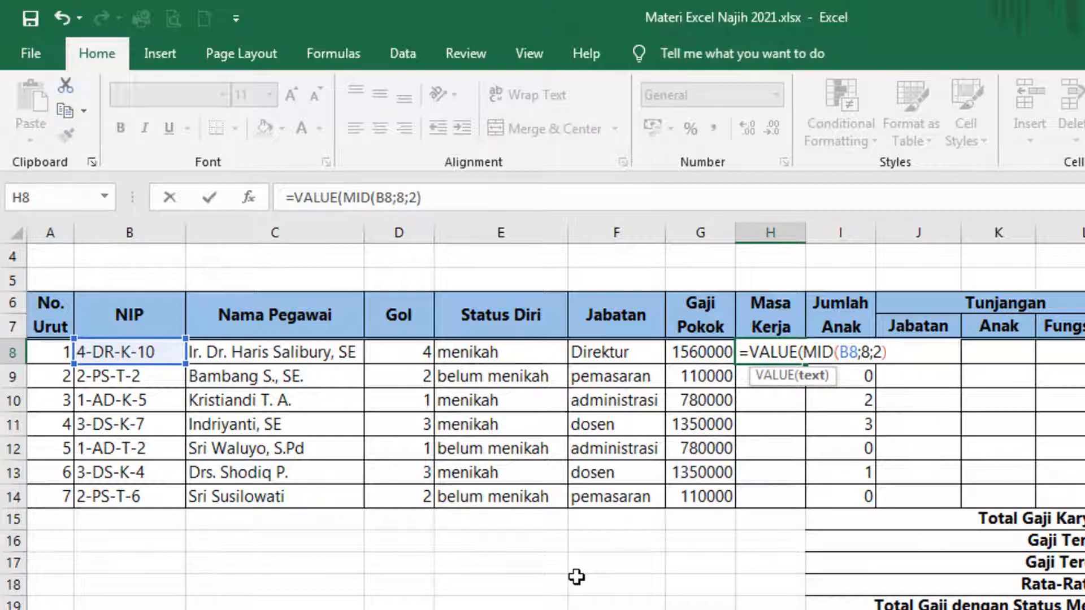
pyautogui.write(')')
pyautogui.hotkey('ctrl', 'Return')
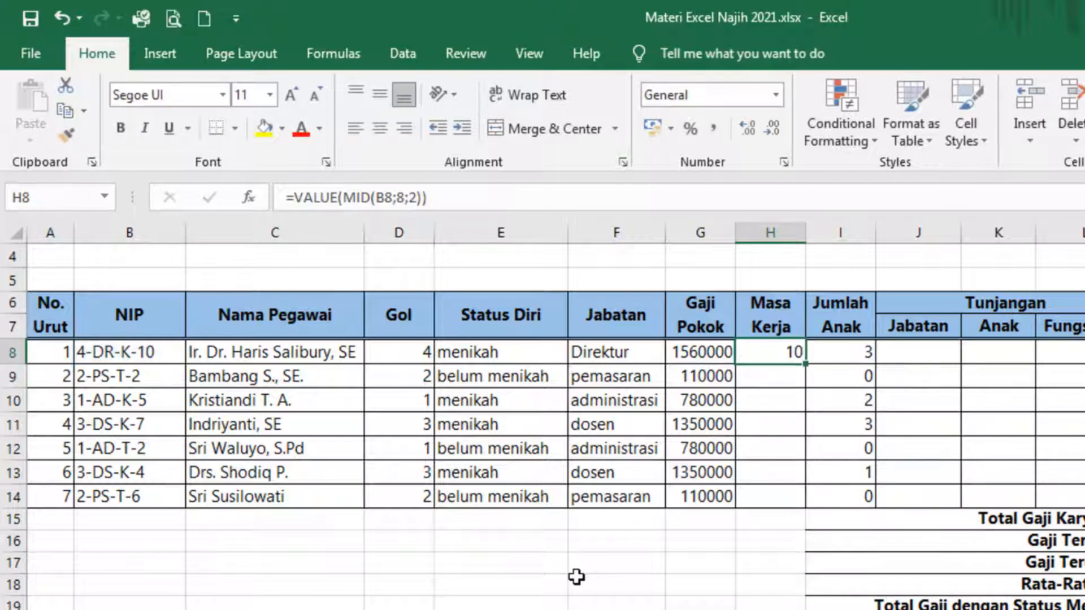
pyautogui.moveTo(804, 363); pyautogui.dragTo(788, 503)
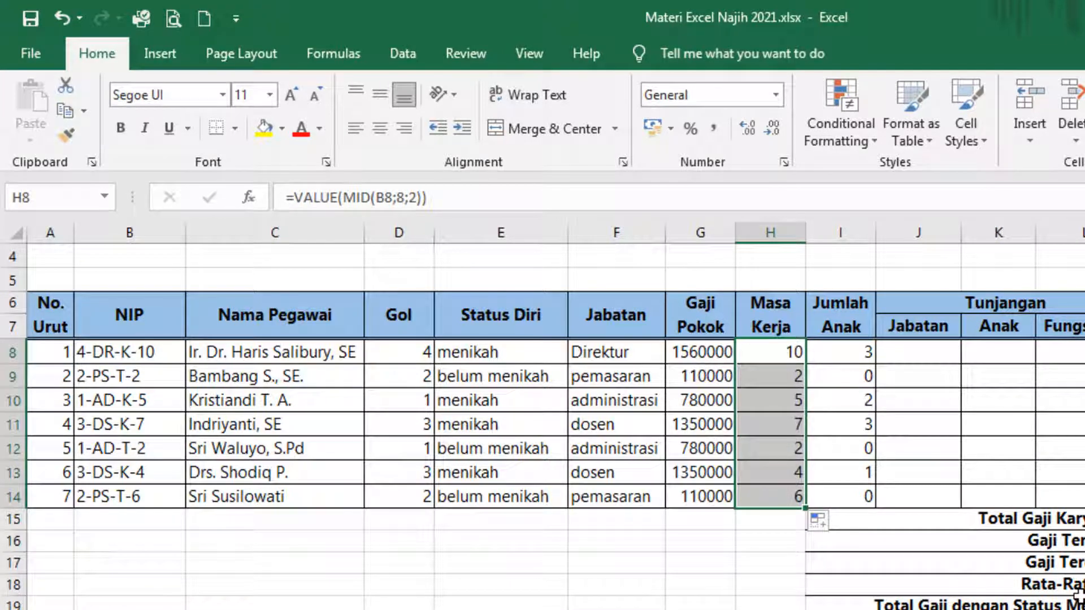
# - Collapse the ribbon and start an IF formula in J8 under Tunjangan Jabatan that returns 1000000 when F8="Direktur"
pyautogui.doubleClick(100, 64)
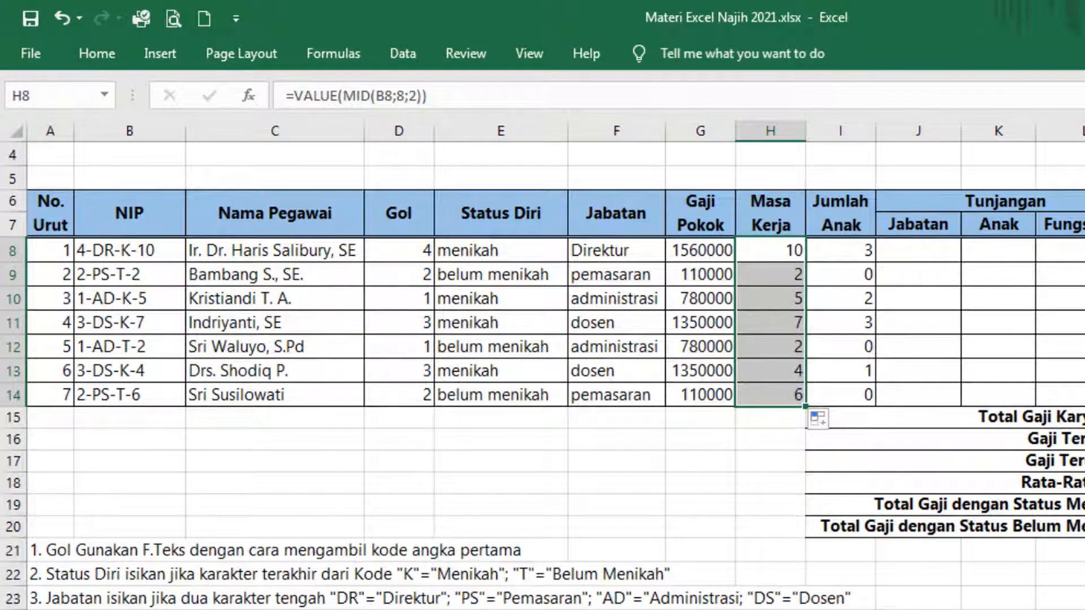
pyautogui.scroll(-1, 543, 373)
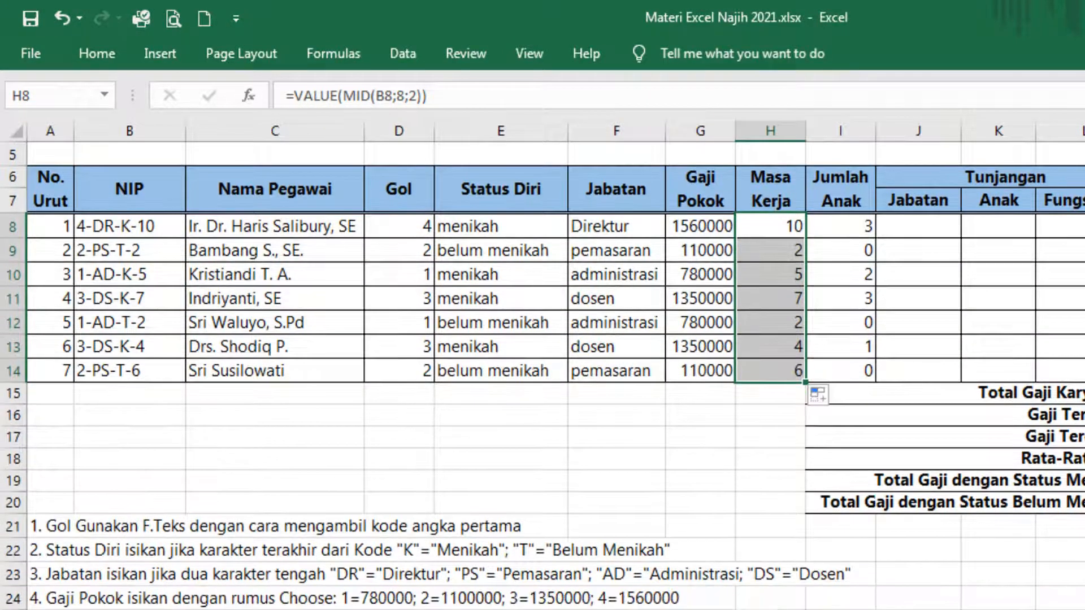
pyautogui.click(941, 228)
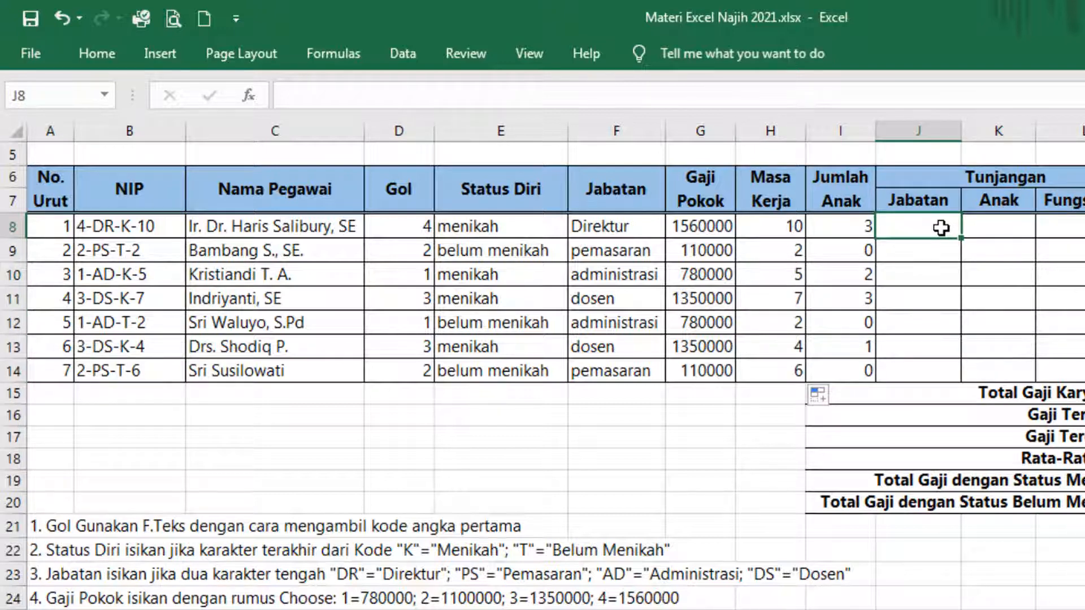
pyautogui.write('=if')
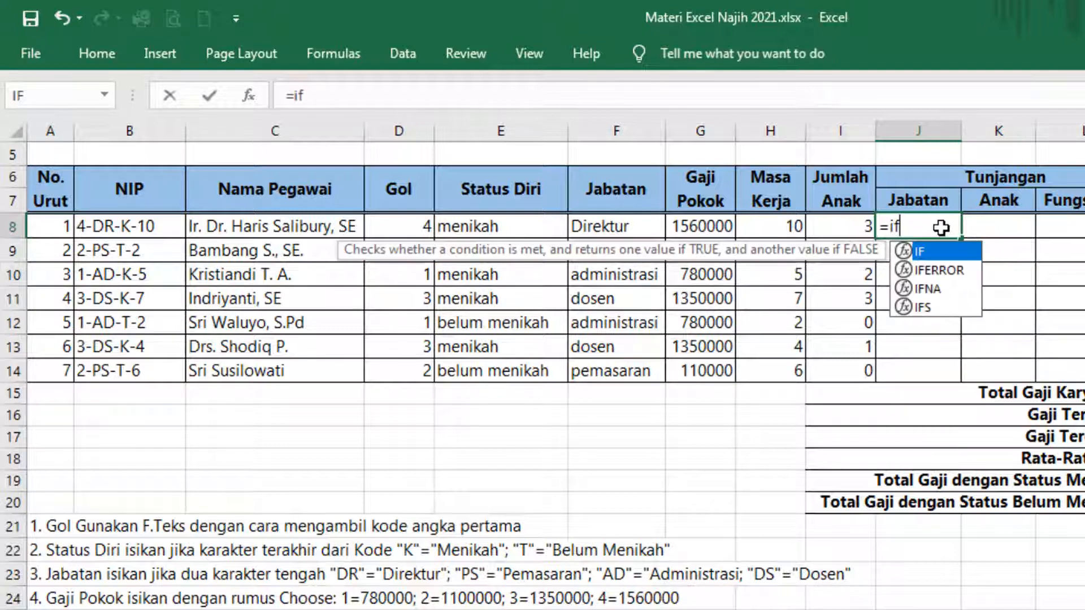
pyautogui.press('Tab')
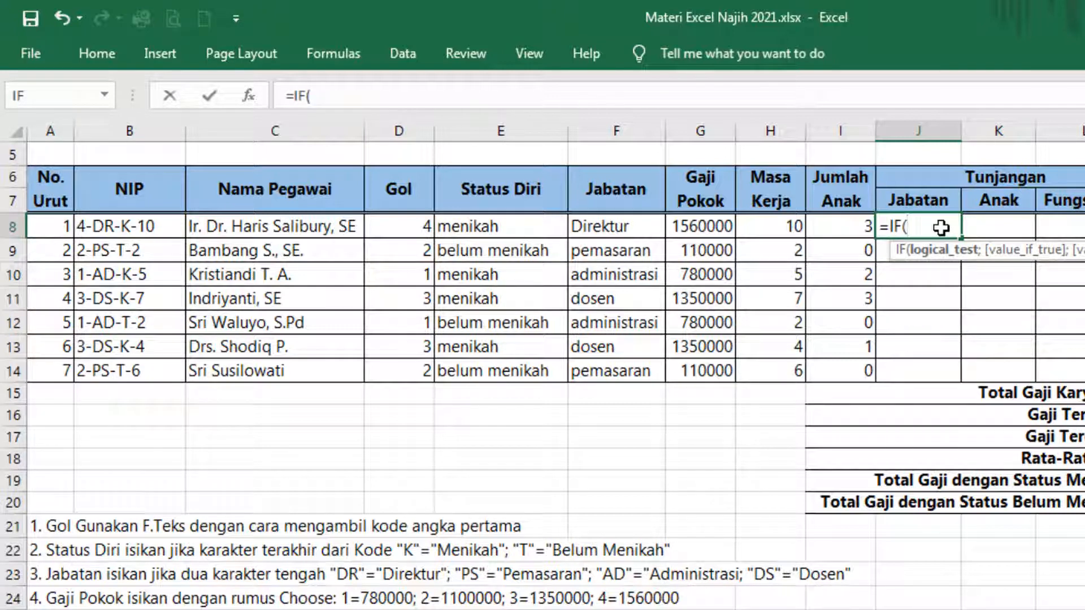
pyautogui.click(611, 227)
pyautogui.write('="Direk')
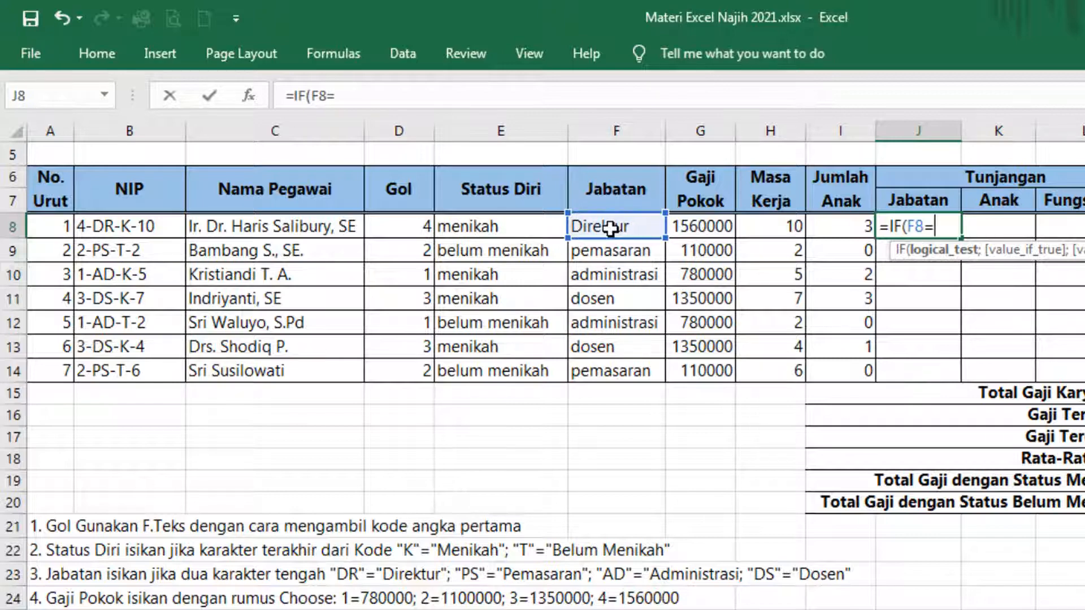
pyautogui.write('tur";')
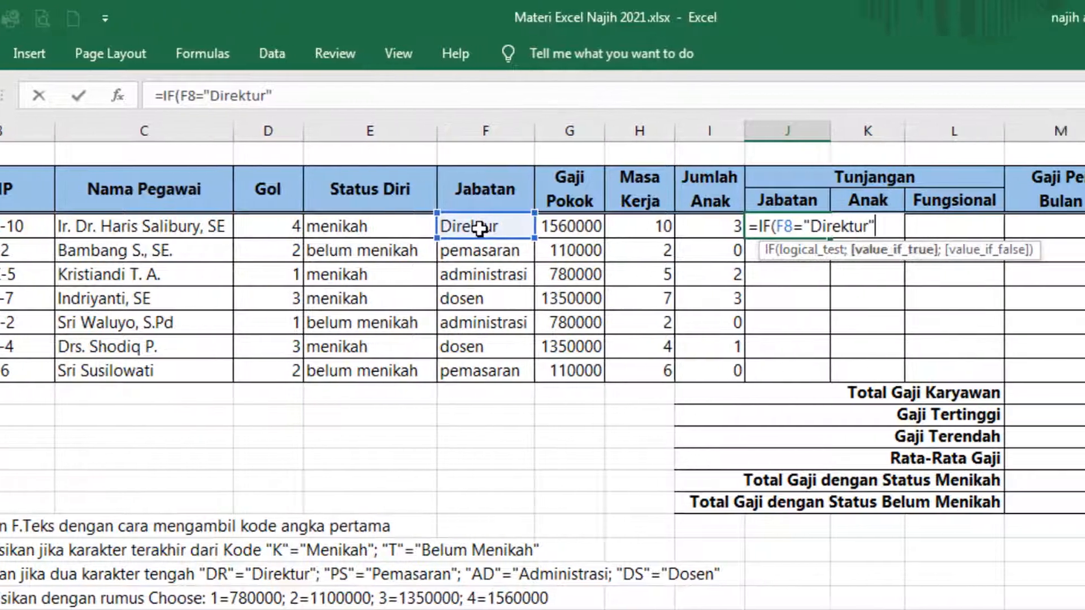
pyautogui.write('100')
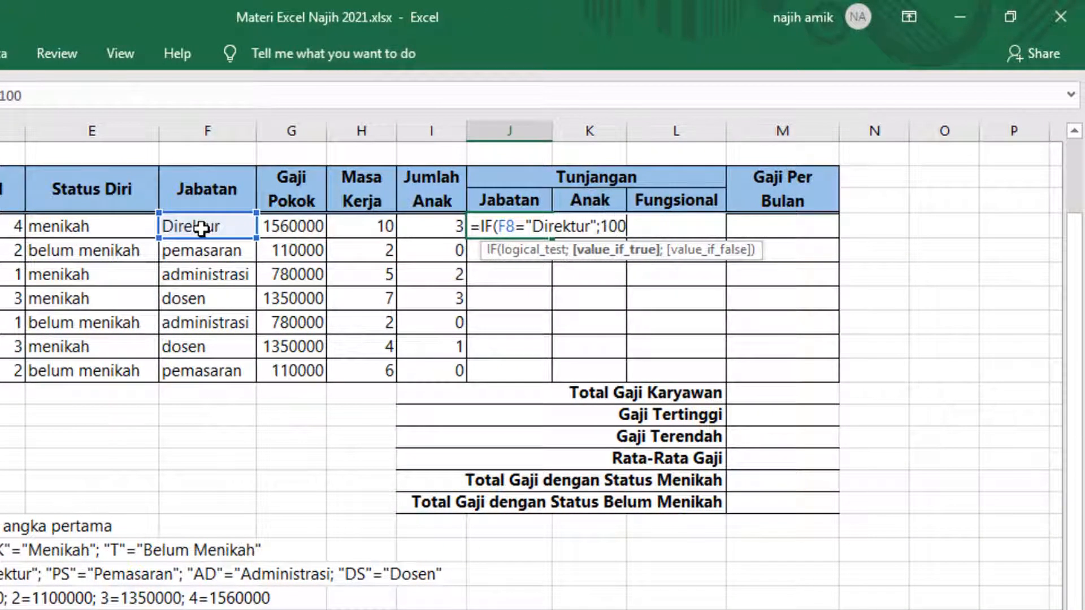
pyautogui.write('0000;')
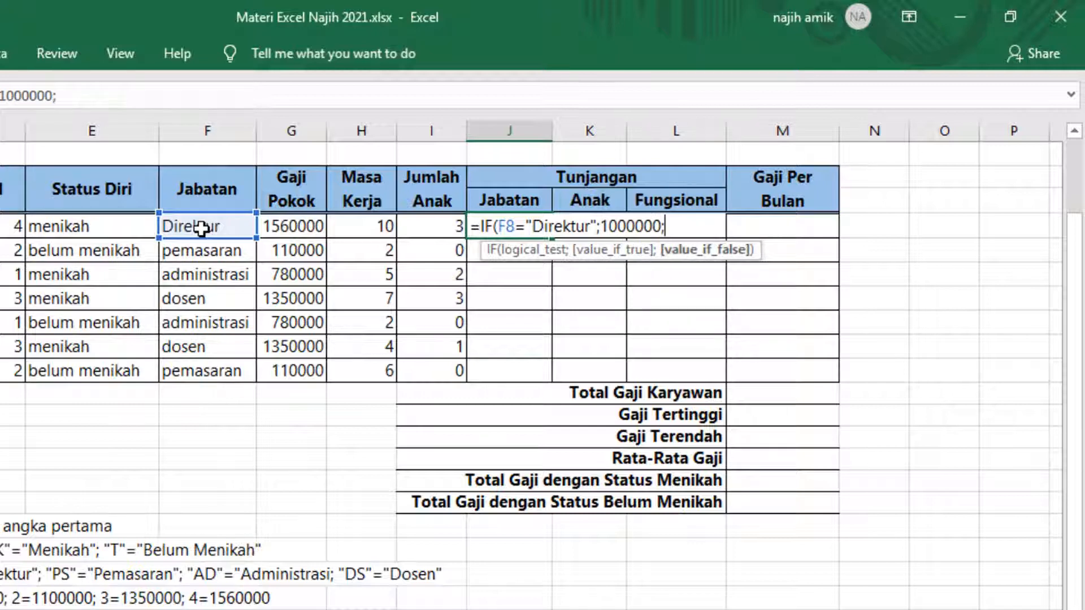
# - Nest a second IF in the J8 formula that returns 850000 when F8="Dosen"
pyautogui.write('IF(')
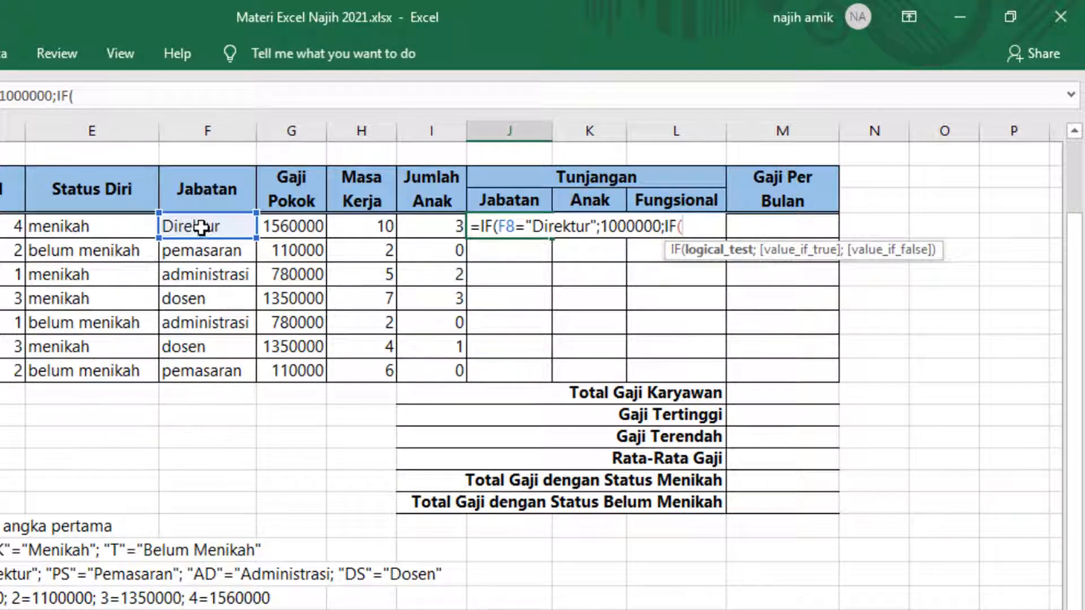
pyautogui.click(202, 227)
pyautogui.write('=')
pyautogui.write('"Dosen')
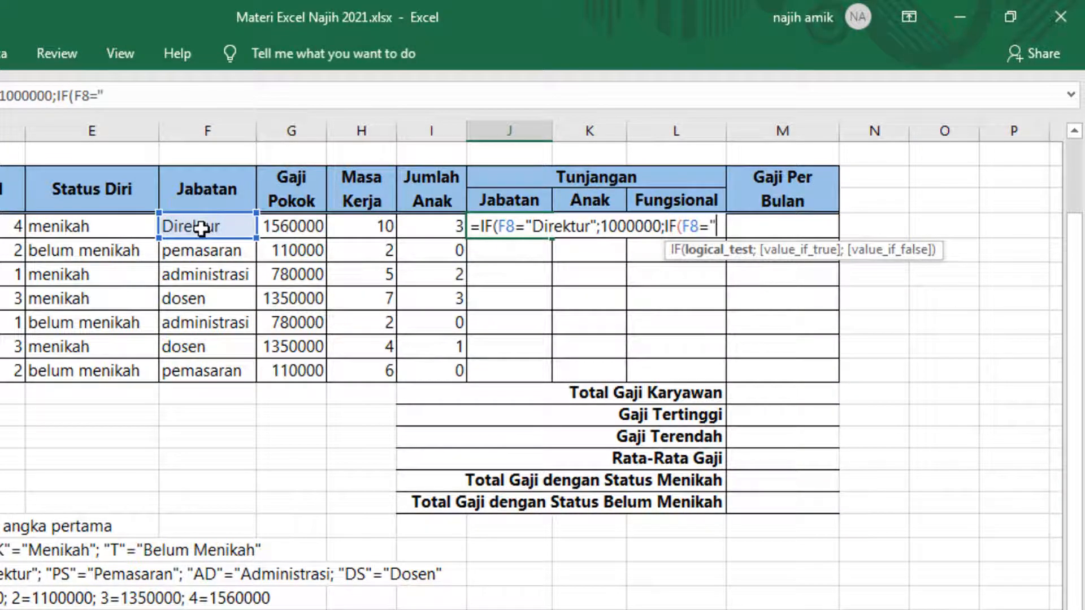
pyautogui.write('";85')
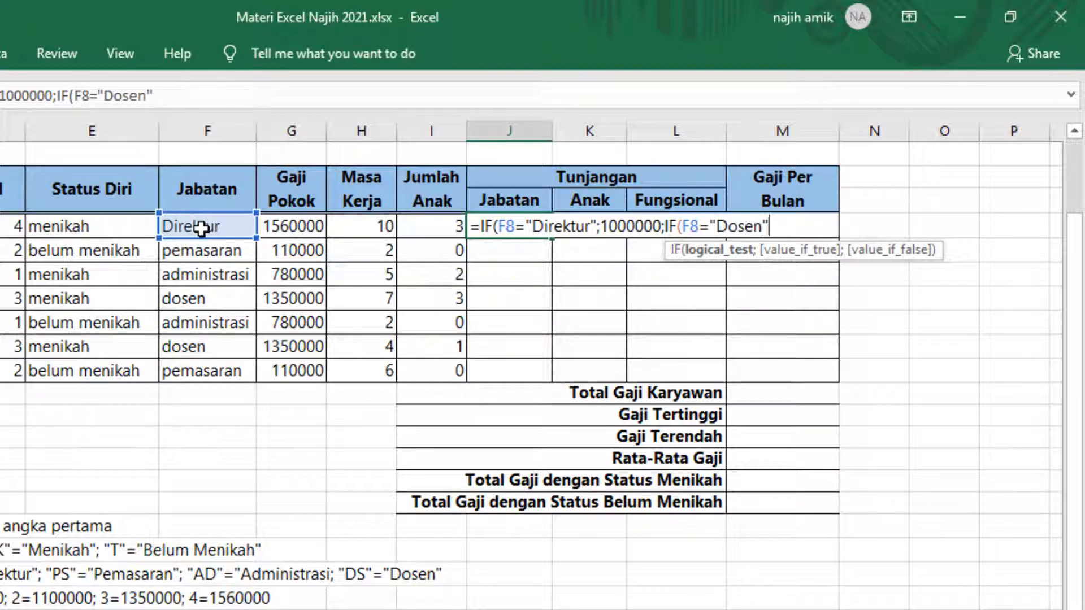
pyautogui.write('0000;')
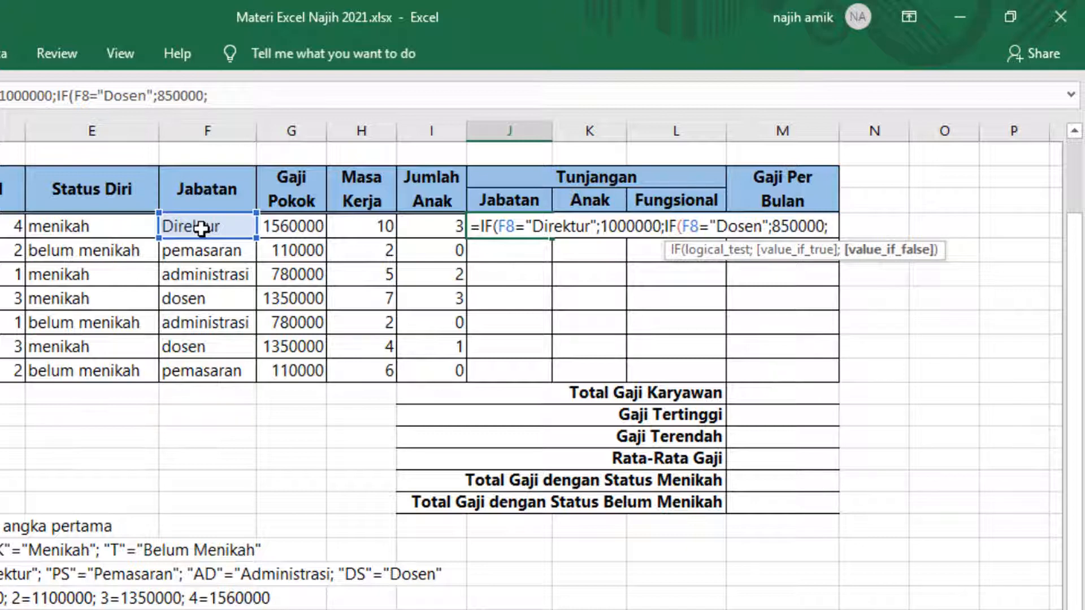
# - Nest a third IF in the J8 formula that returns 750000 when F8="Pemasaran"
pyautogui.write('IF(')
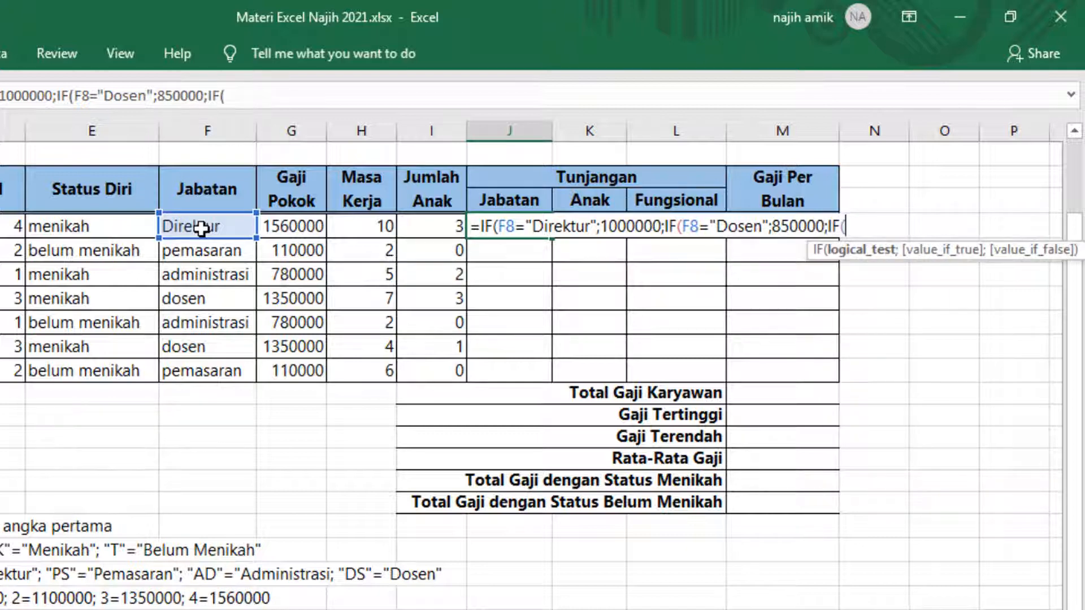
pyautogui.click(202, 228)
pyautogui.write('="')
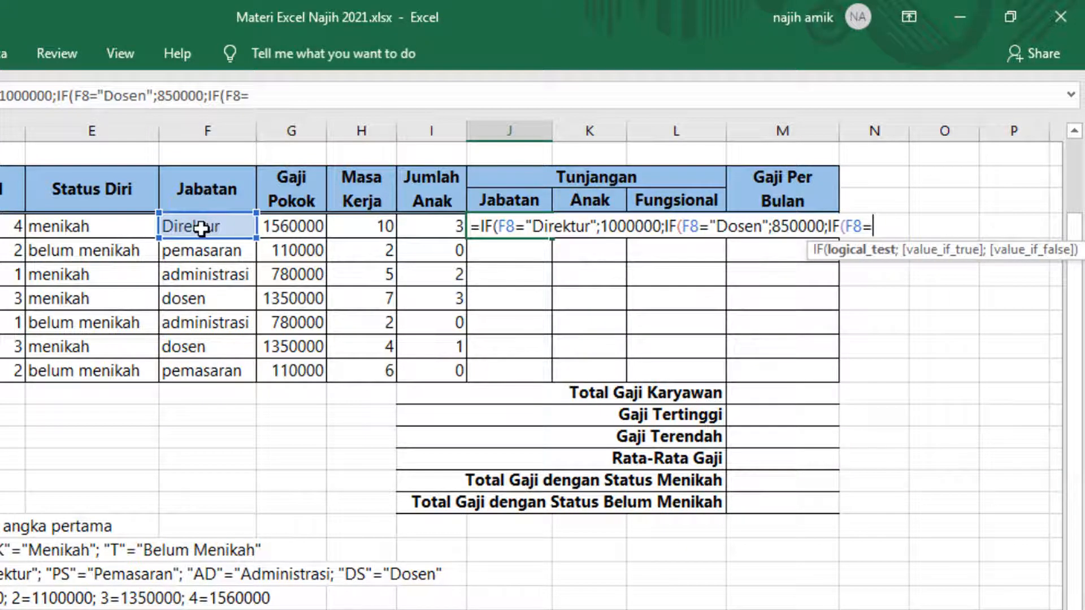
pyautogui.write('pE')
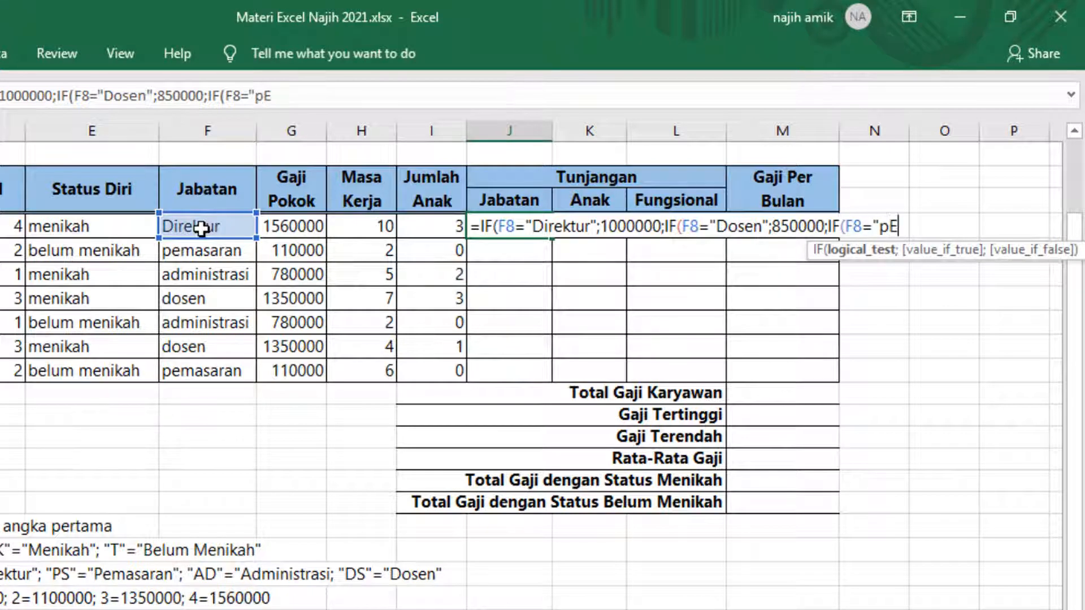
pyautogui.press('BackSpace')
pyautogui.press('BackSpace')
pyautogui.write('Pemasaran')
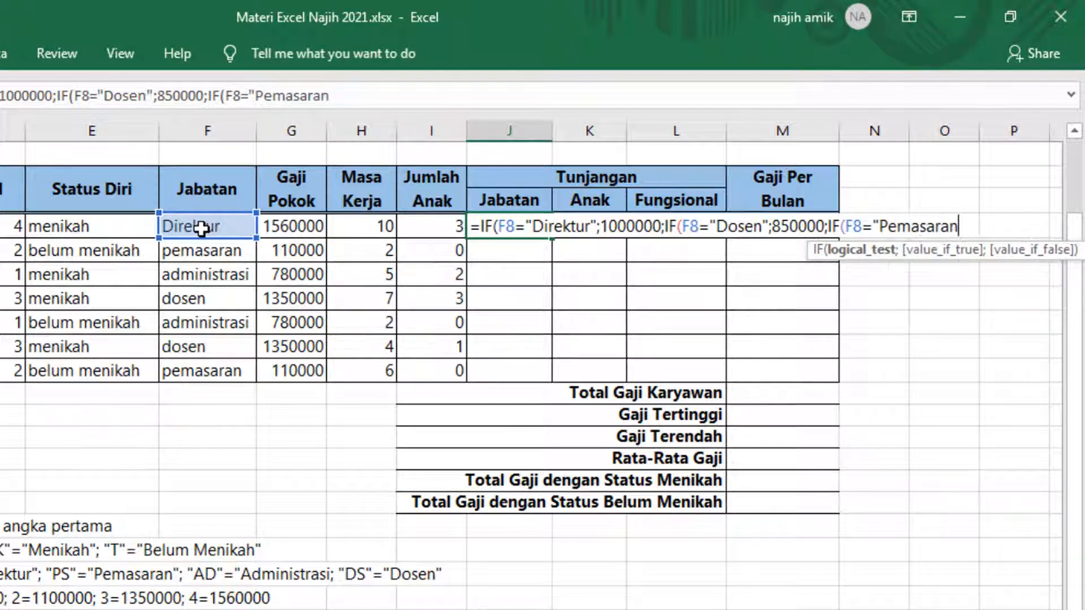
pyautogui.write('";7')
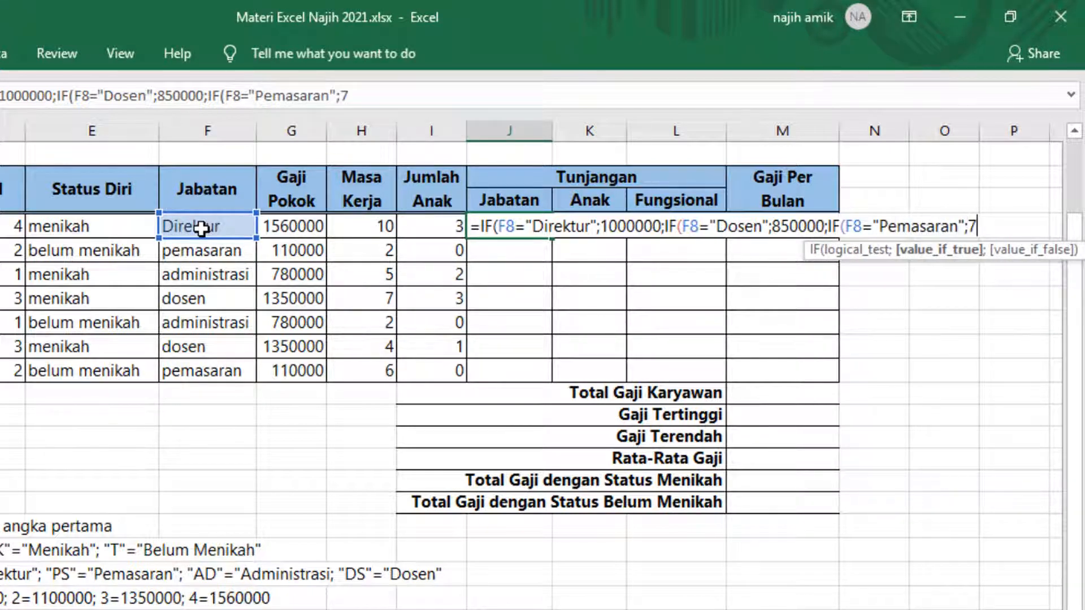
pyautogui.write('50000;')
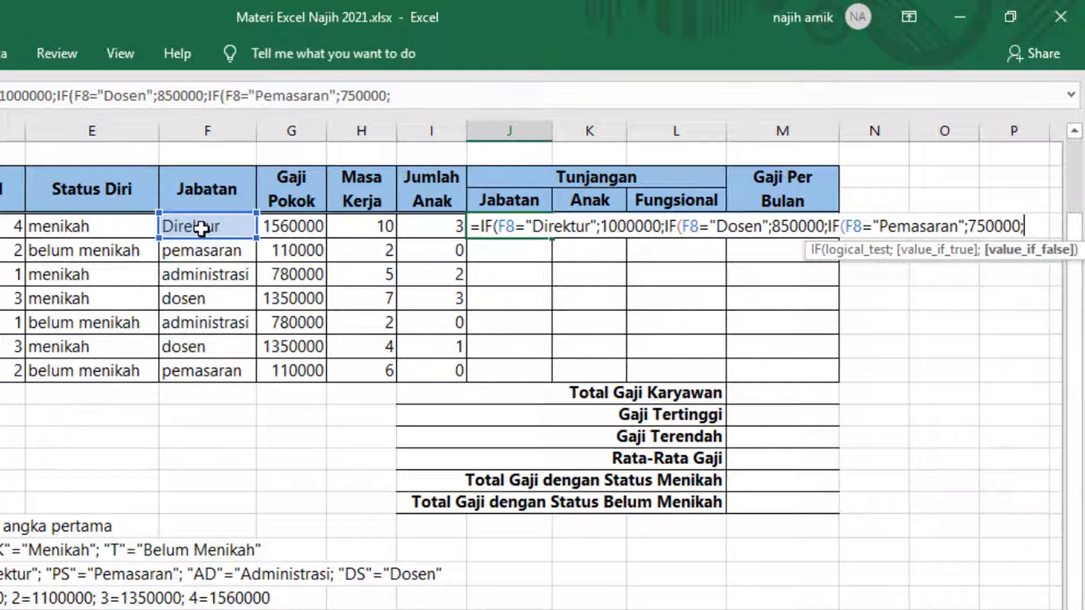
# - Finish the J8 formula with 600000 as the final false value, copy it down through J14, and review the formula in J8
pyautogui.write('60000')
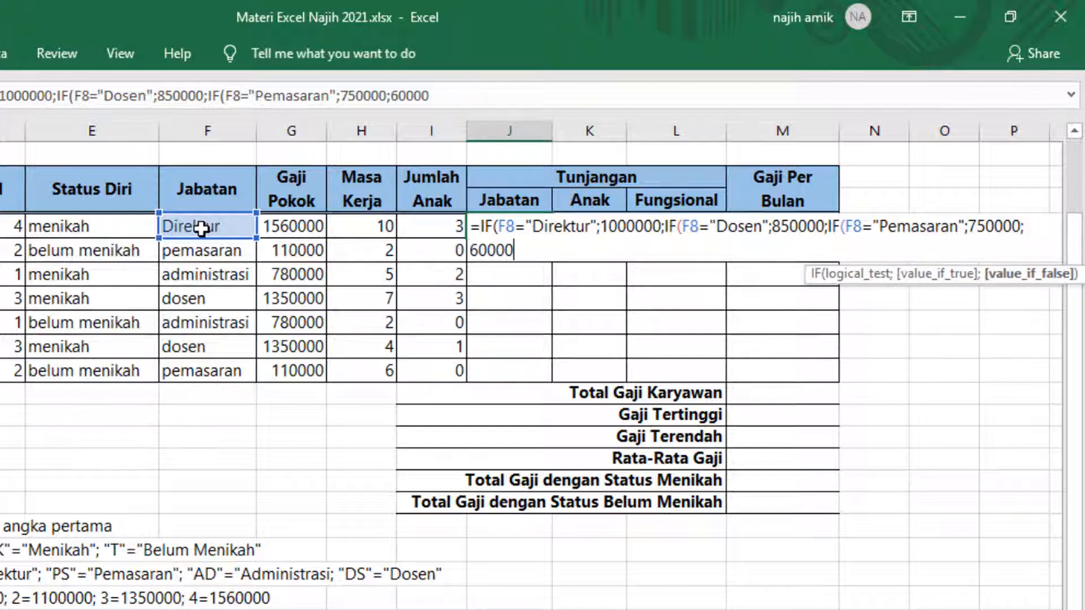
pyautogui.write('0)))')
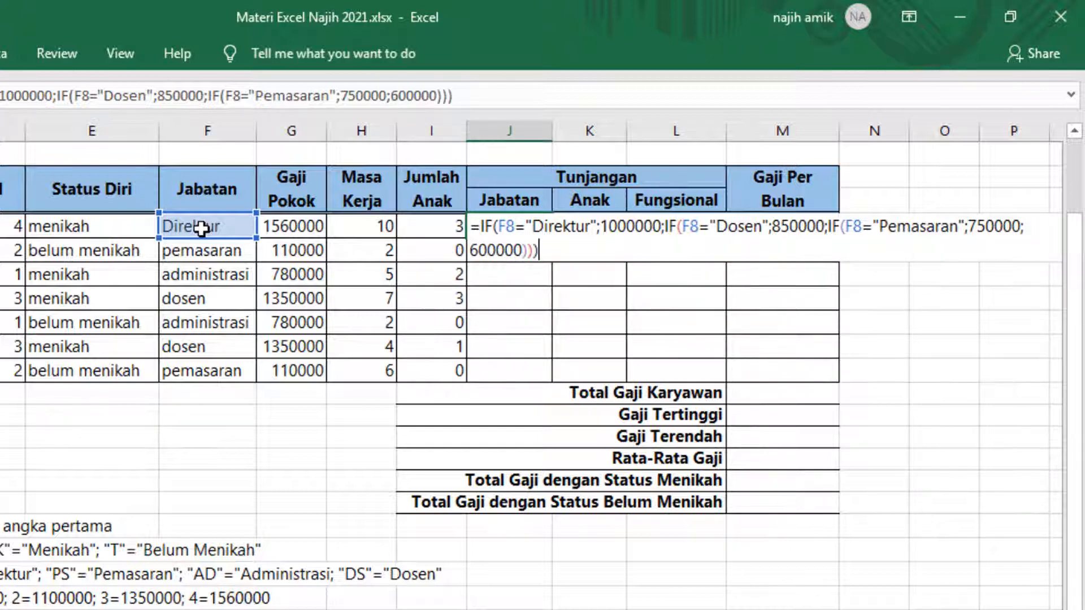
pyautogui.press('Return')
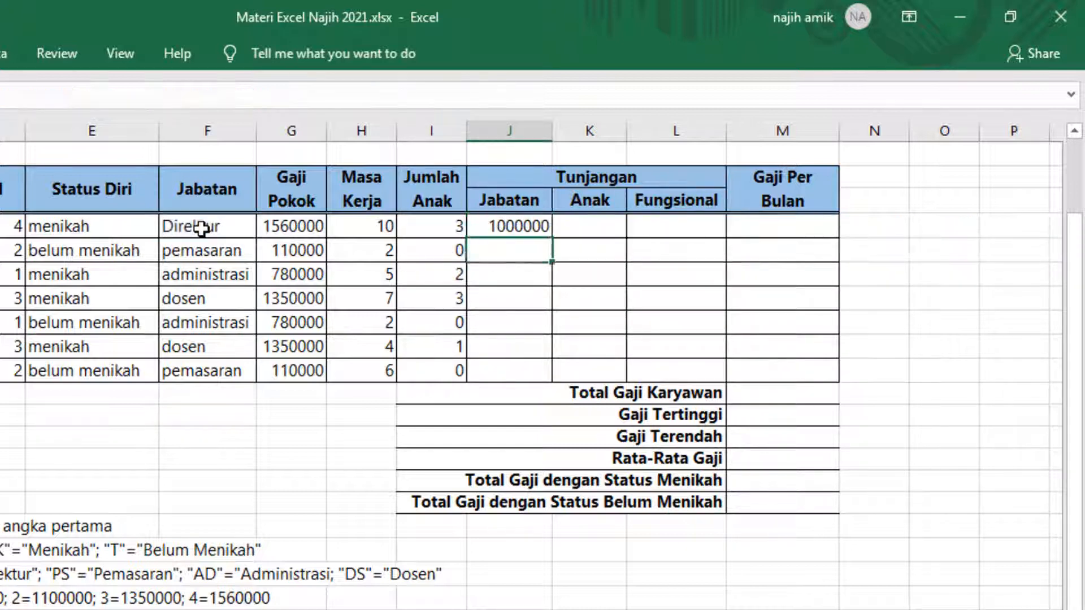
pyautogui.press('Up')
pyautogui.moveTo(551, 242); pyautogui.dragTo(537, 384)
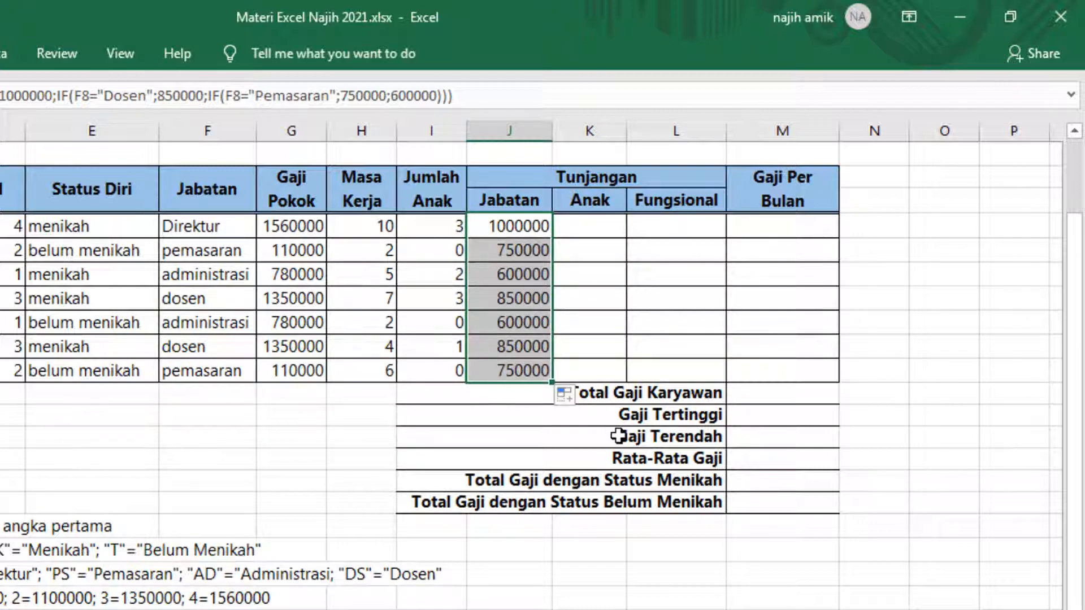
pyautogui.doubleClick(491, 223)
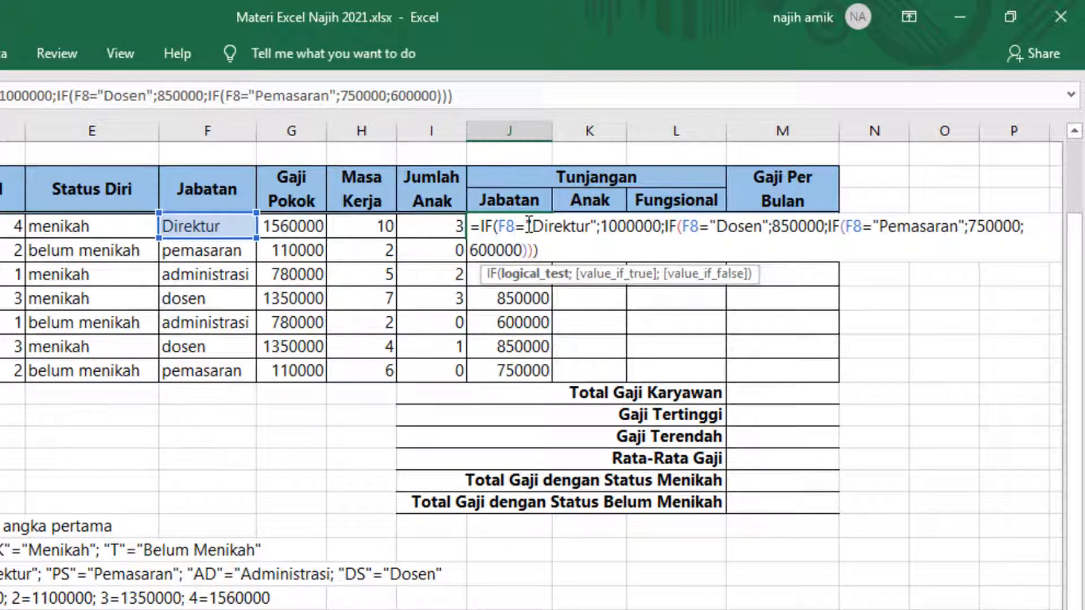
pyautogui.press('Return')
# - Start an IF formula in K8 under Tunjangan Anak that returns 3 when I8>=3
pyautogui.click(586, 225)
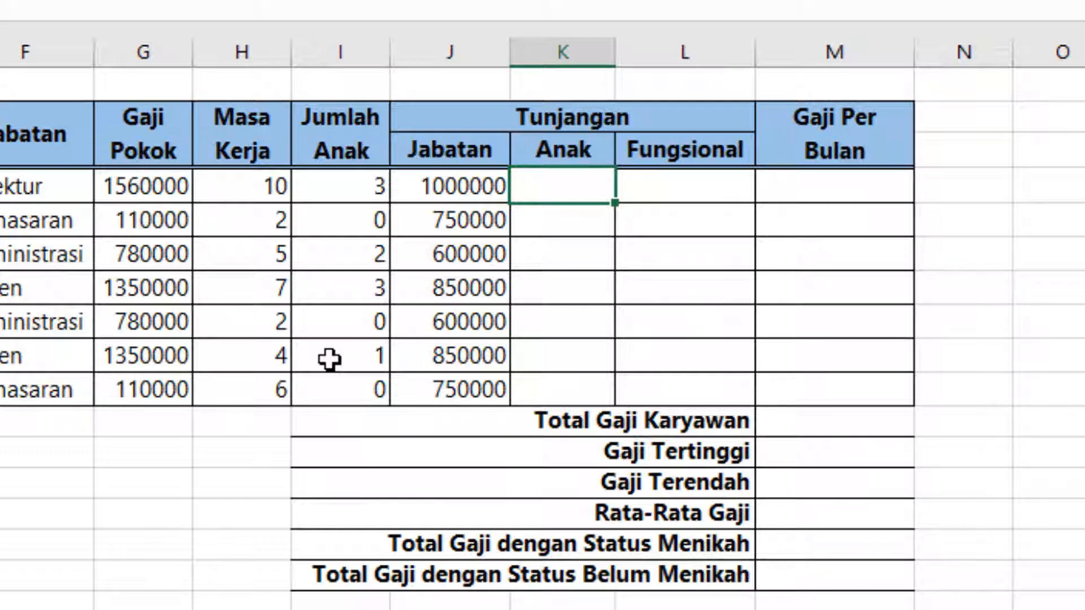
pyautogui.write('=if')
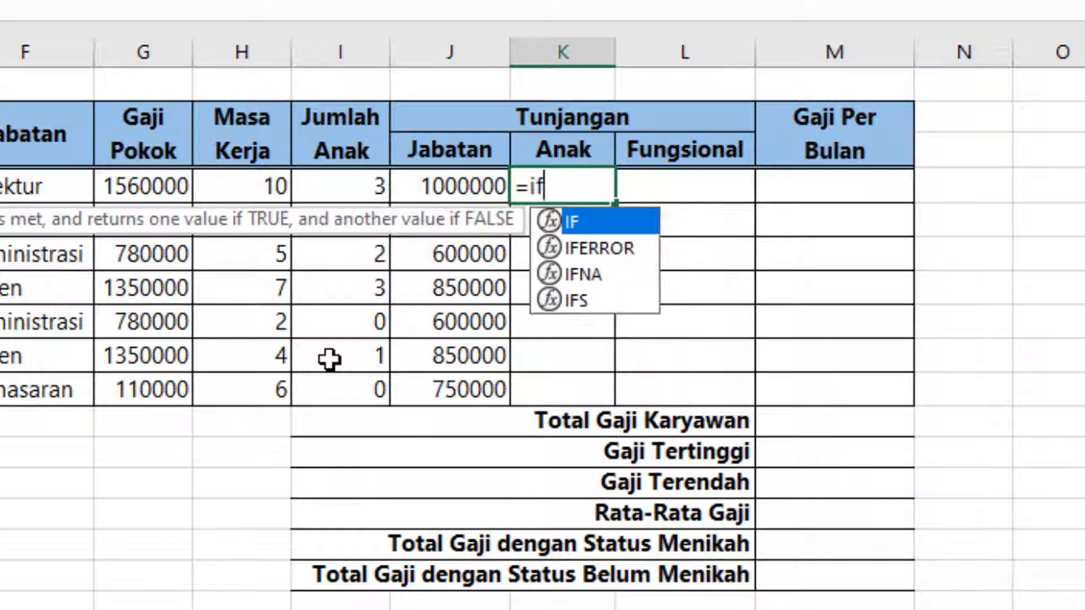
pyautogui.press('Tab')
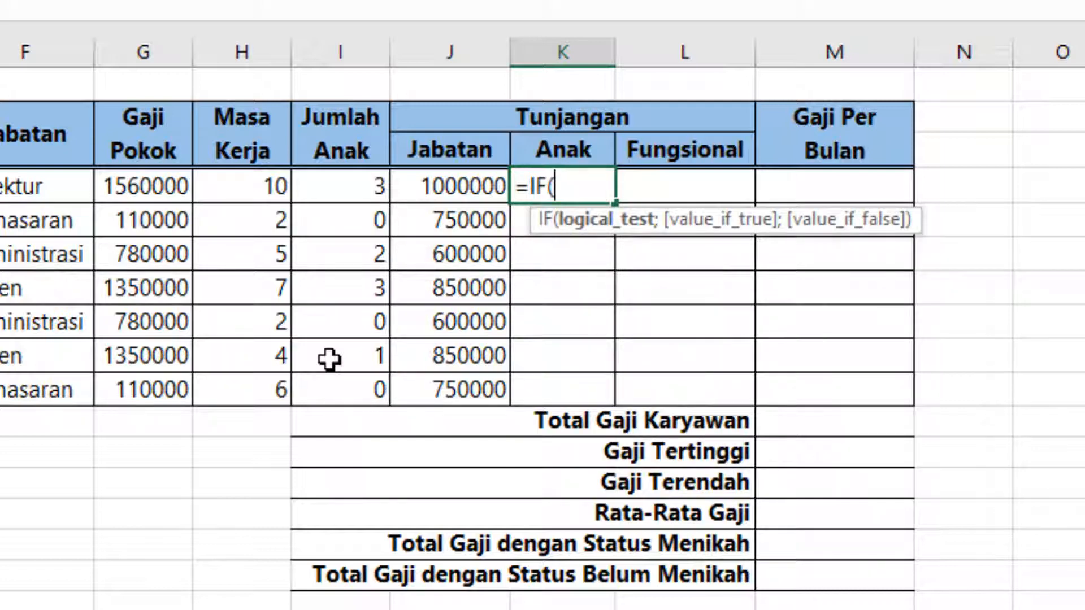
pyautogui.click(378, 185)
pyautogui.write('>')
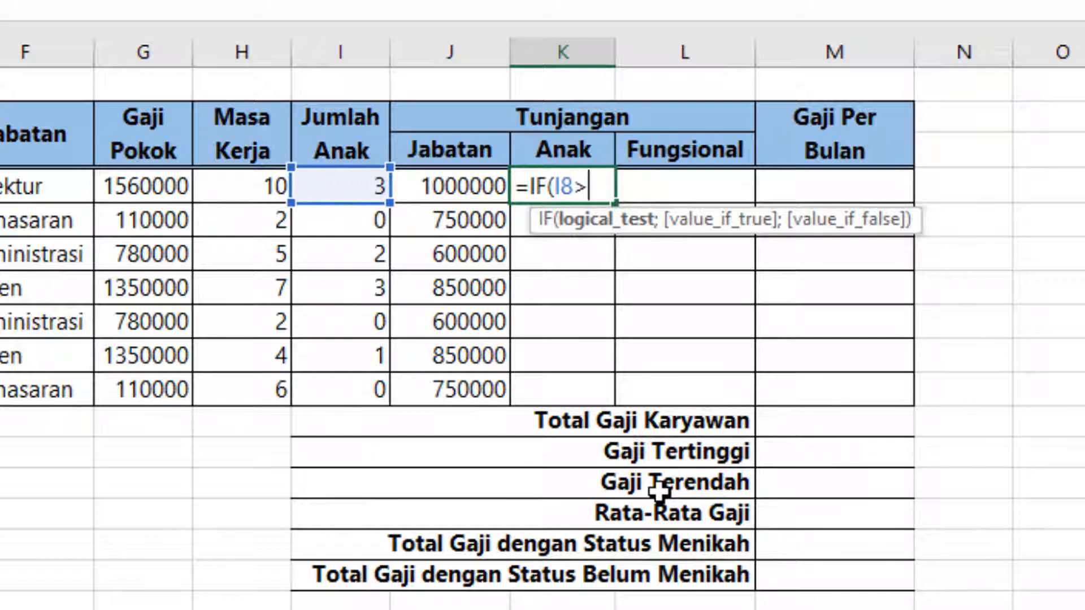
pyautogui.write('3')
pyautogui.press('BackSpace')
pyautogui.write('=')
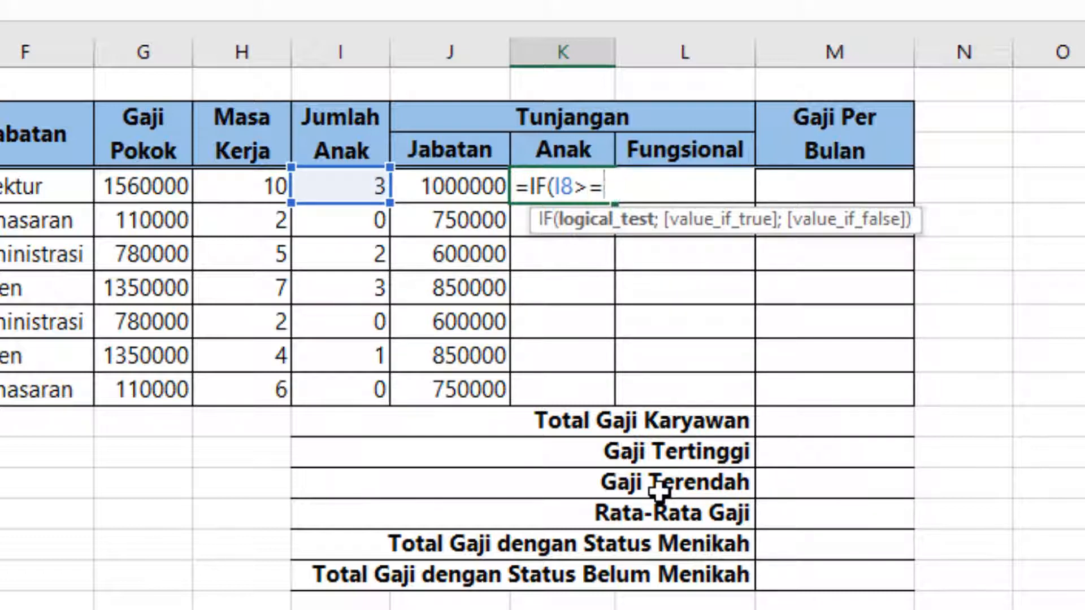
pyautogui.write('3;')
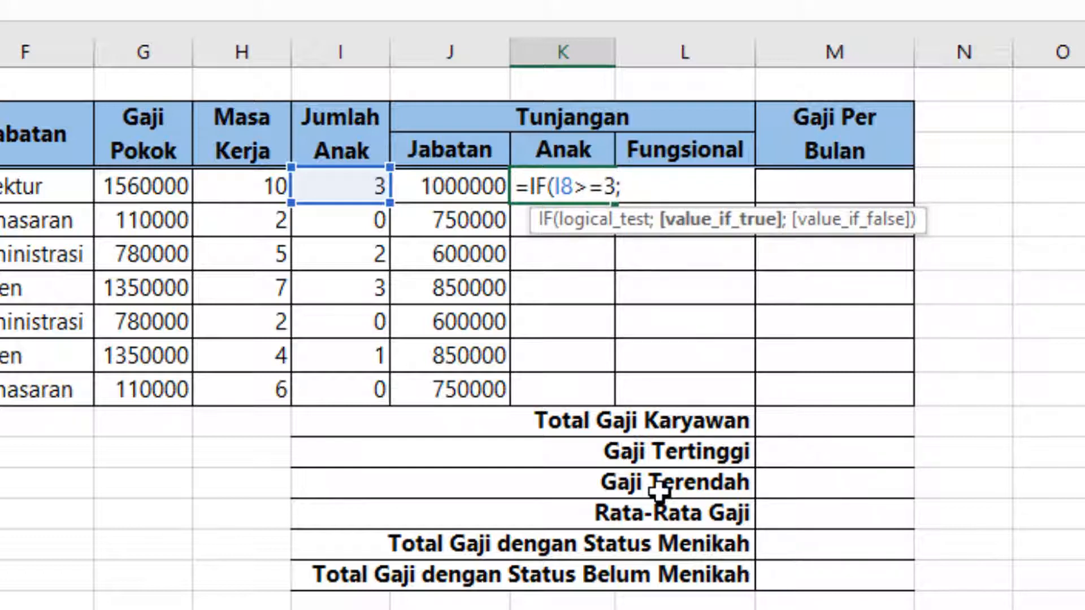
pyautogui.write('3;')
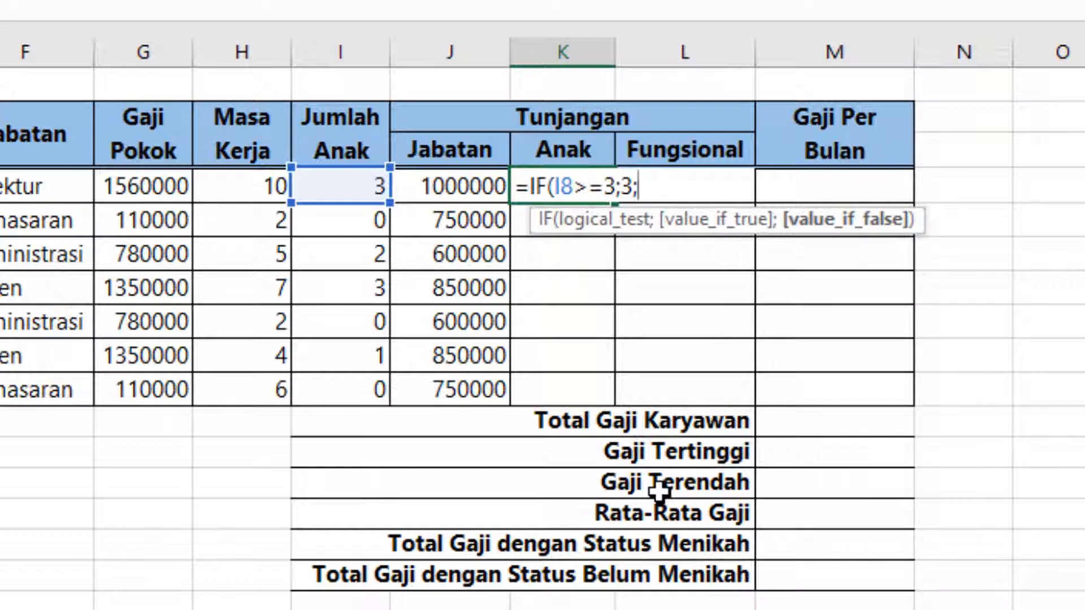
# - Finish the K8 formula with I8 as the false value, multiply the IF by 5%*G8, and copy it down through K14
pyautogui.click(360, 181)
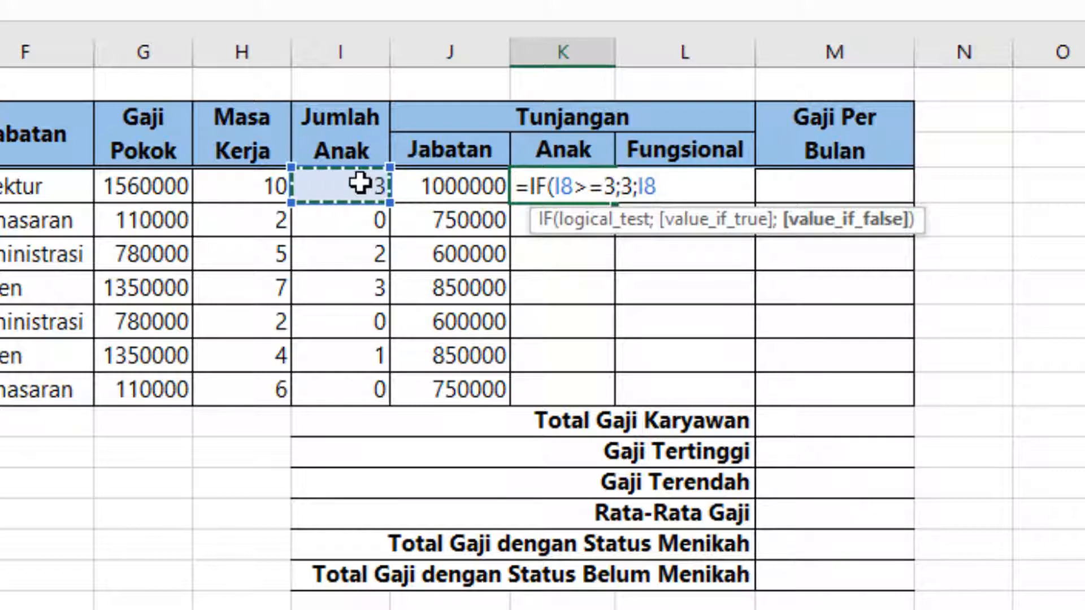
pyautogui.write(')*')
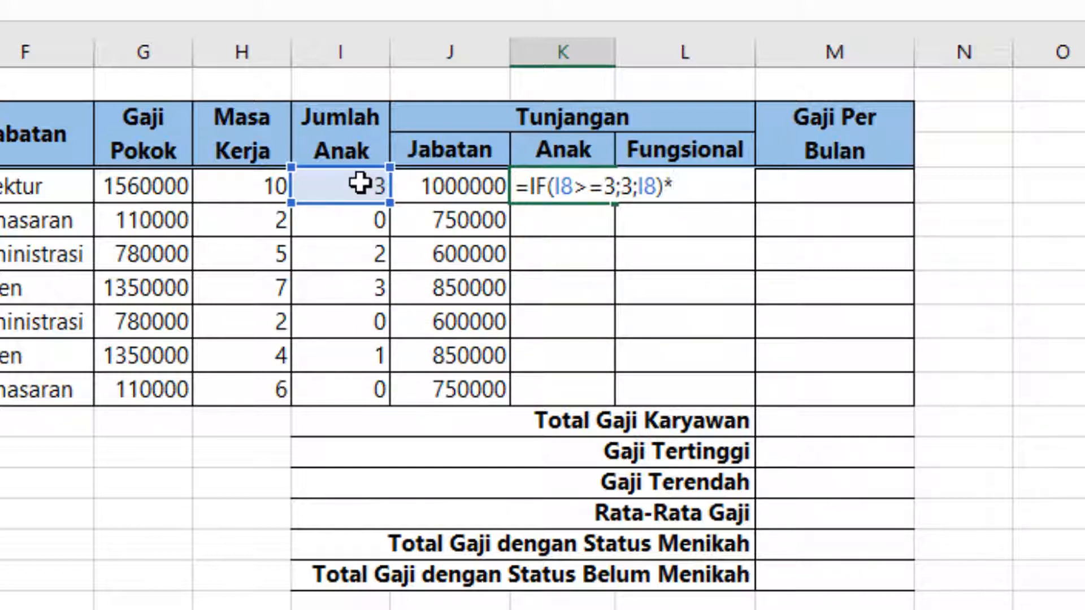
pyautogui.write('5%*')
pyautogui.click(158, 180)
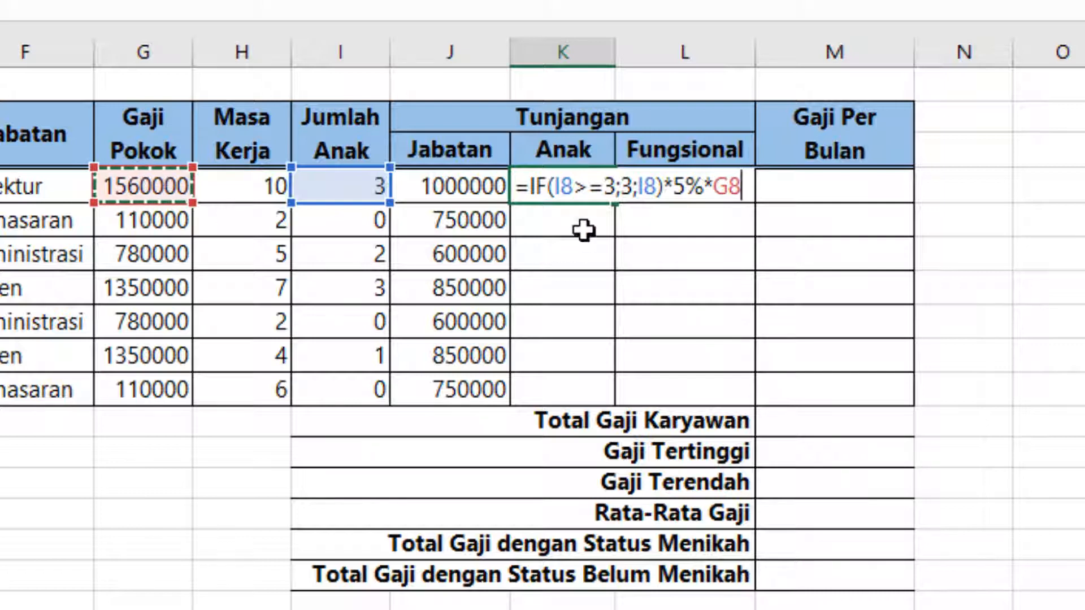
pyautogui.moveTo(663, 185); pyautogui.dragTo(529, 186)
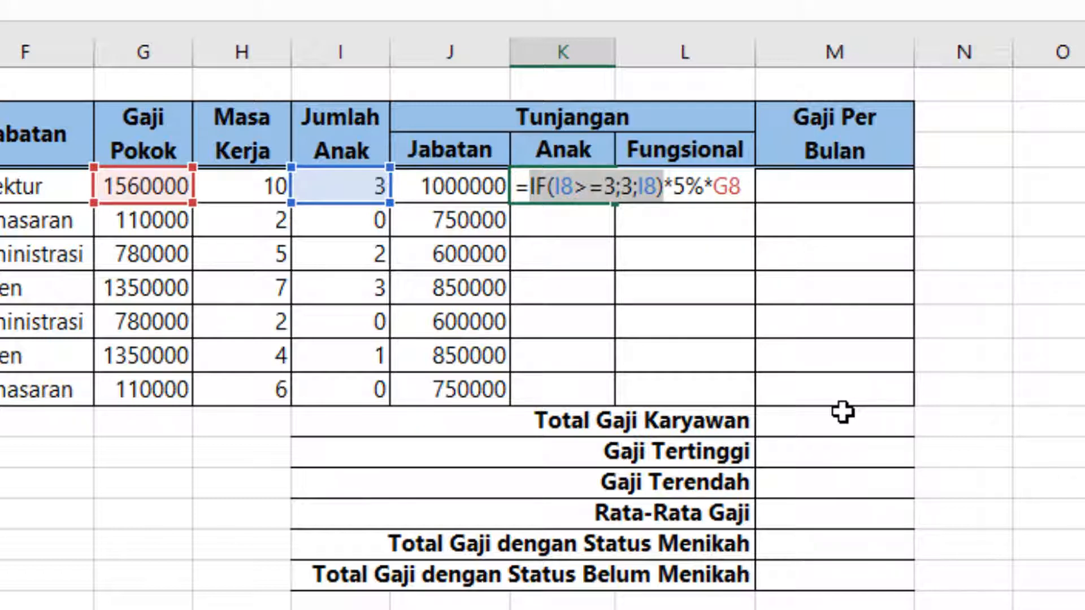
pyautogui.press('Return')
pyautogui.press('Up')
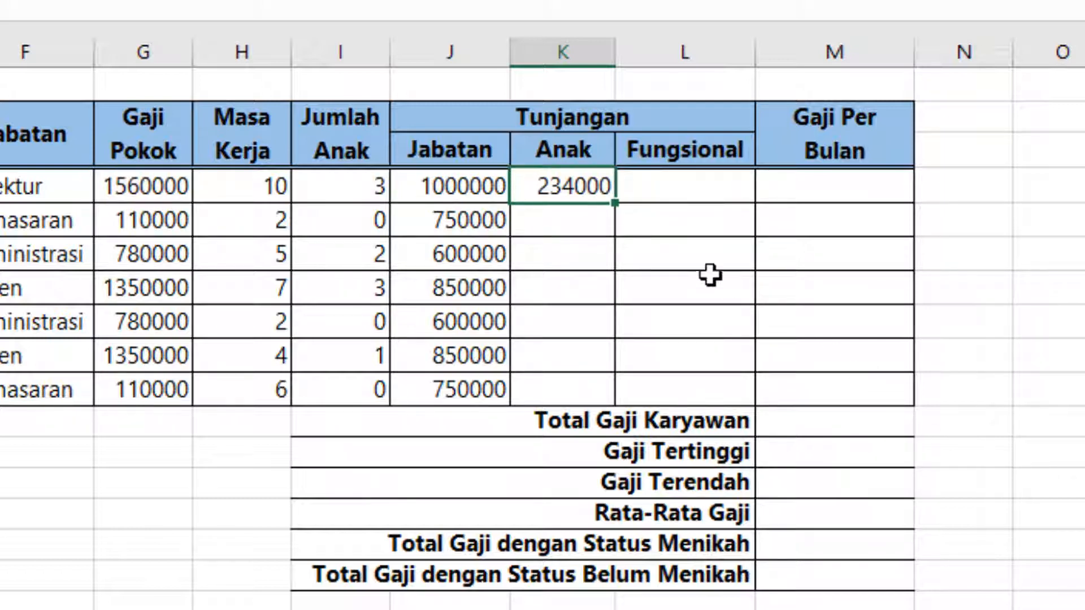
pyautogui.moveTo(615, 202); pyautogui.dragTo(609, 396)
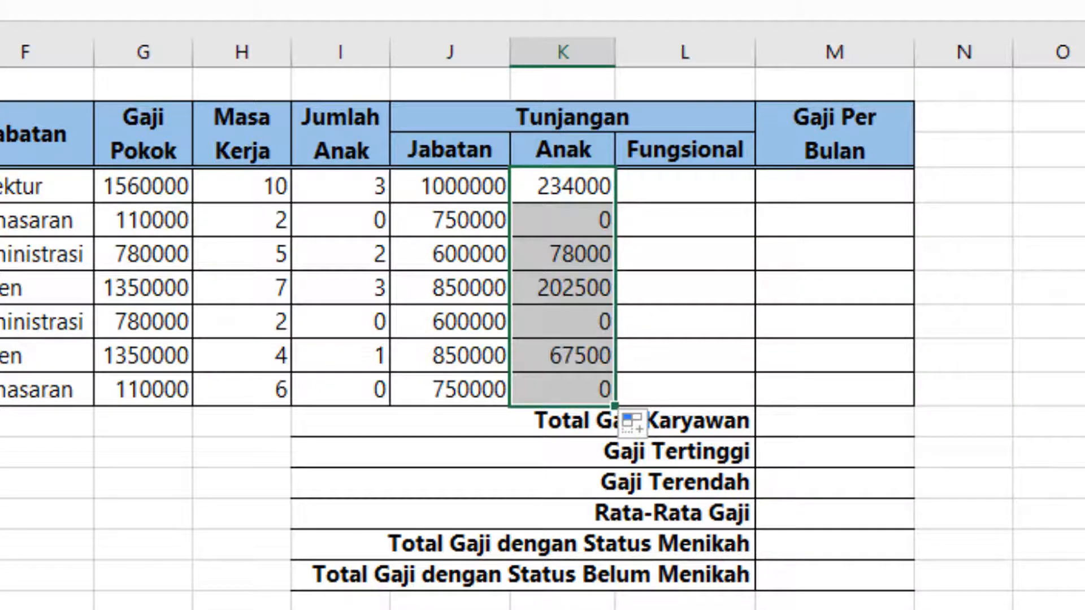
# - Read the Tunjangan Fungsional rules in rows 28 to 31 of the instructions below the table
pyautogui.click(680, 175)
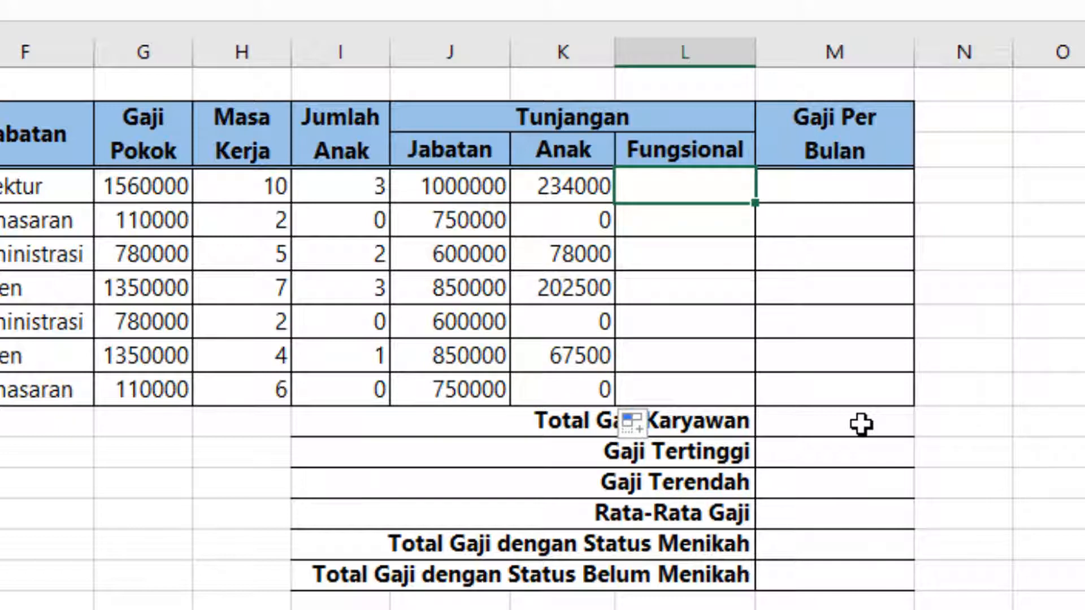
pyautogui.scroll(-1, 543, 339)
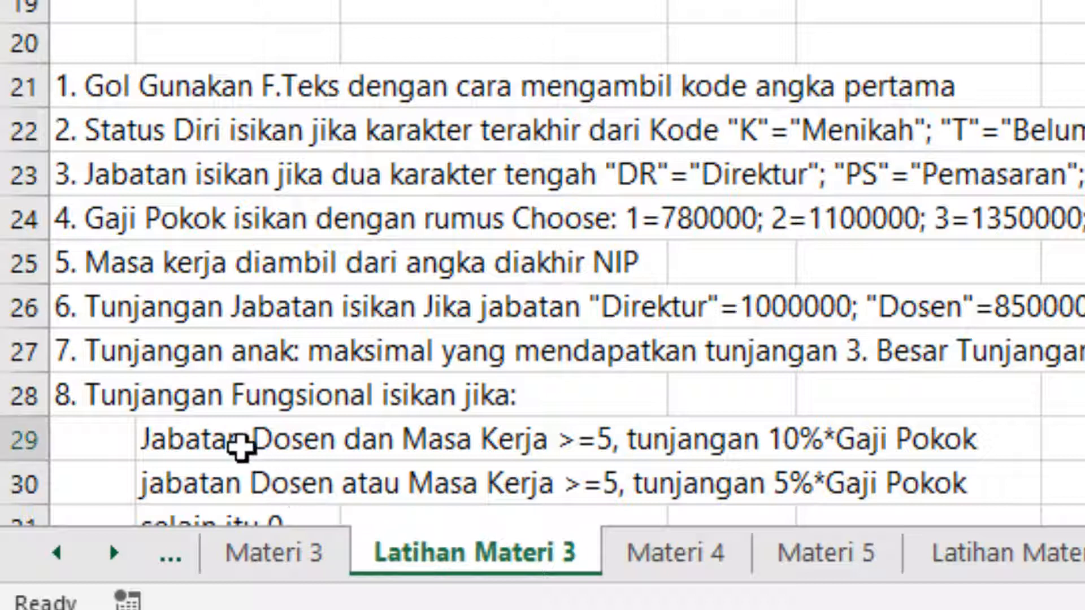
pyautogui.click(241, 447)
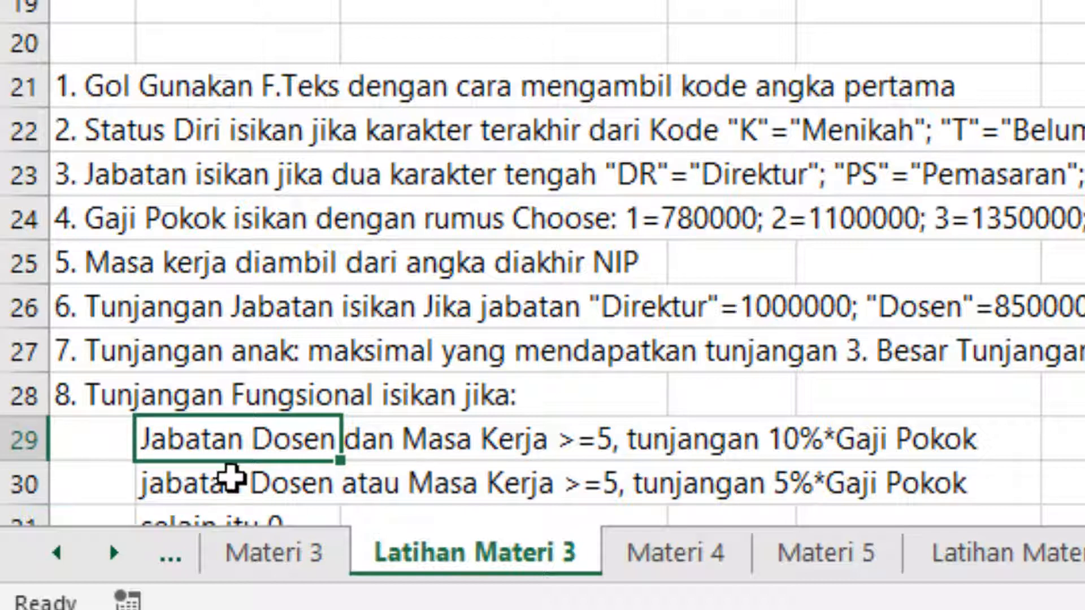
pyautogui.click(232, 477)
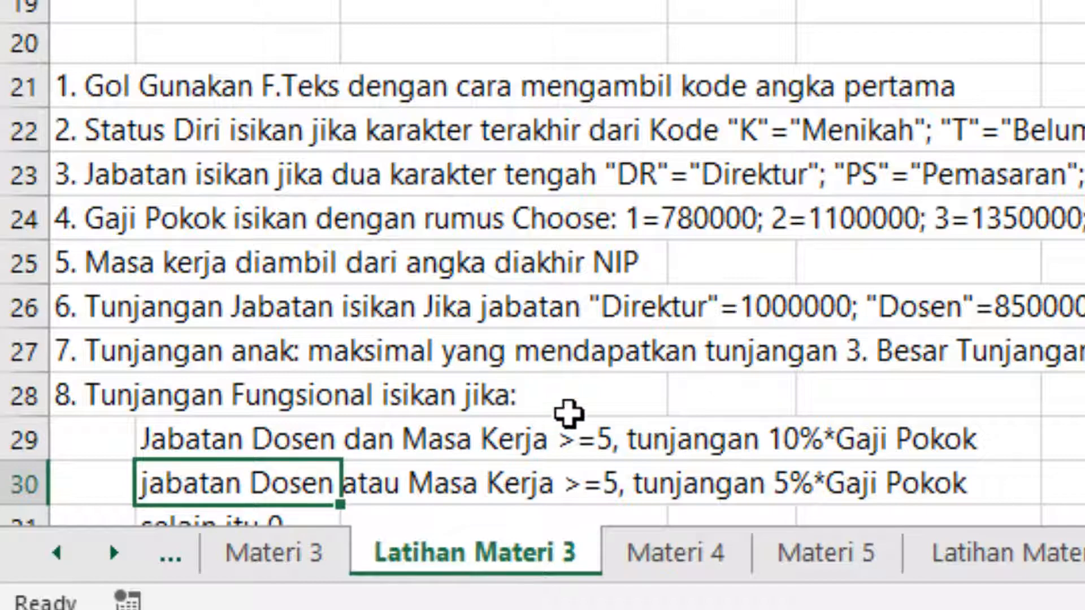
pyautogui.scroll(-1, 564, 415)
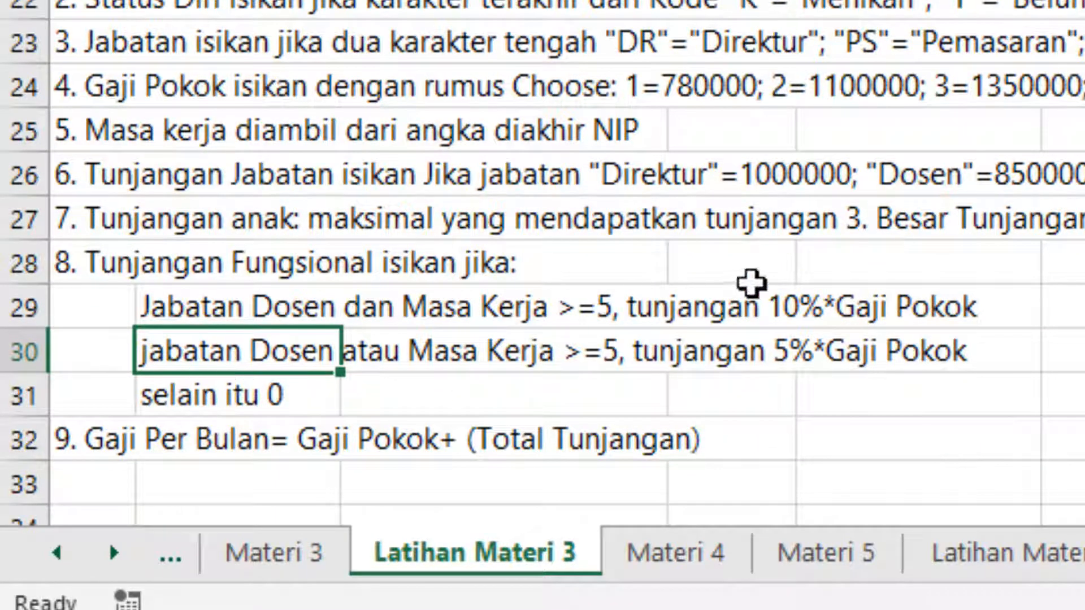
pyautogui.scroll(1, 751, 286)
# - Start an IF formula in L8 under Tunjangan Fungsional with the test AND(F8="Dosen";H8>=5)
pyautogui.click(783, 150)
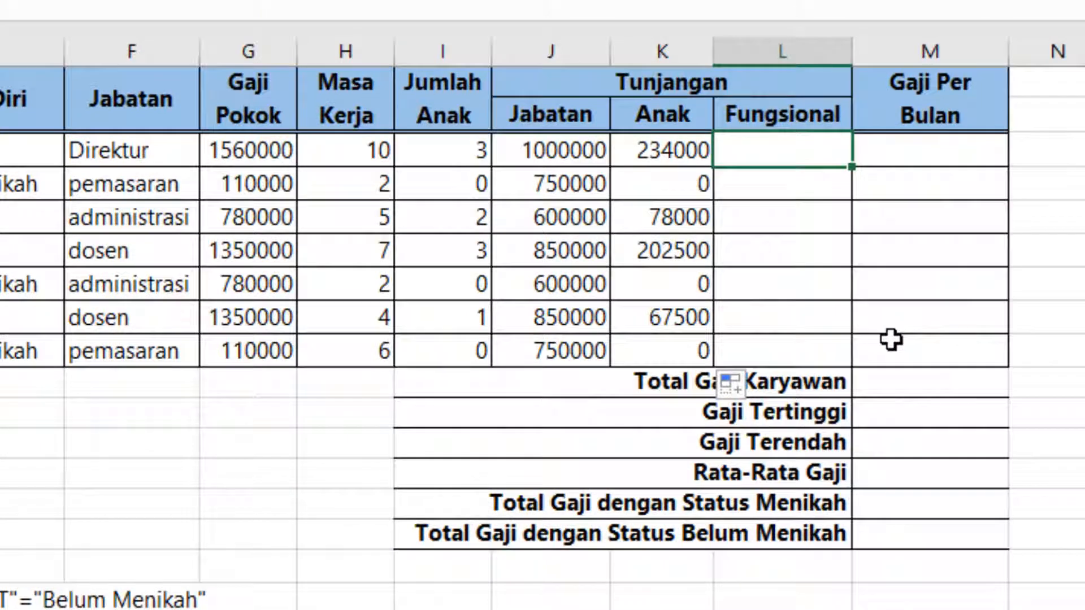
pyautogui.write('=IF(')
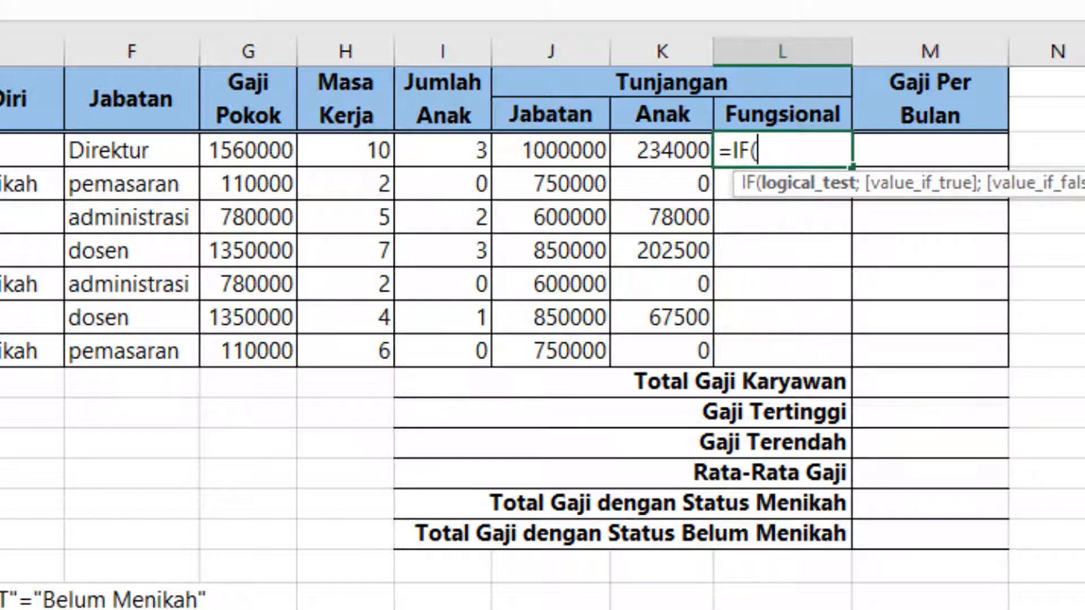
pyautogui.write('and')
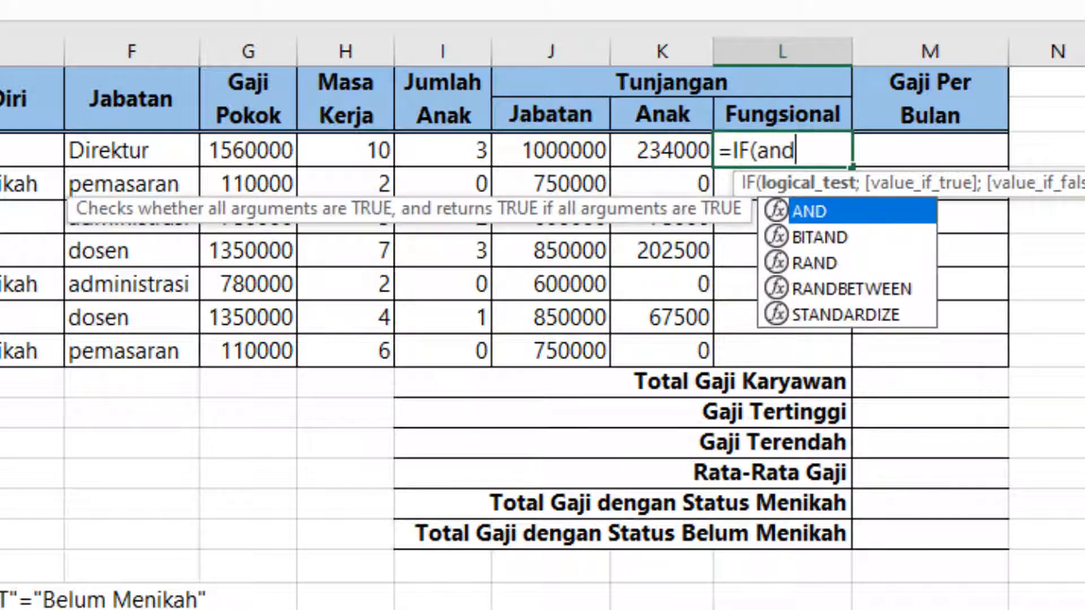
pyautogui.press('Tab')
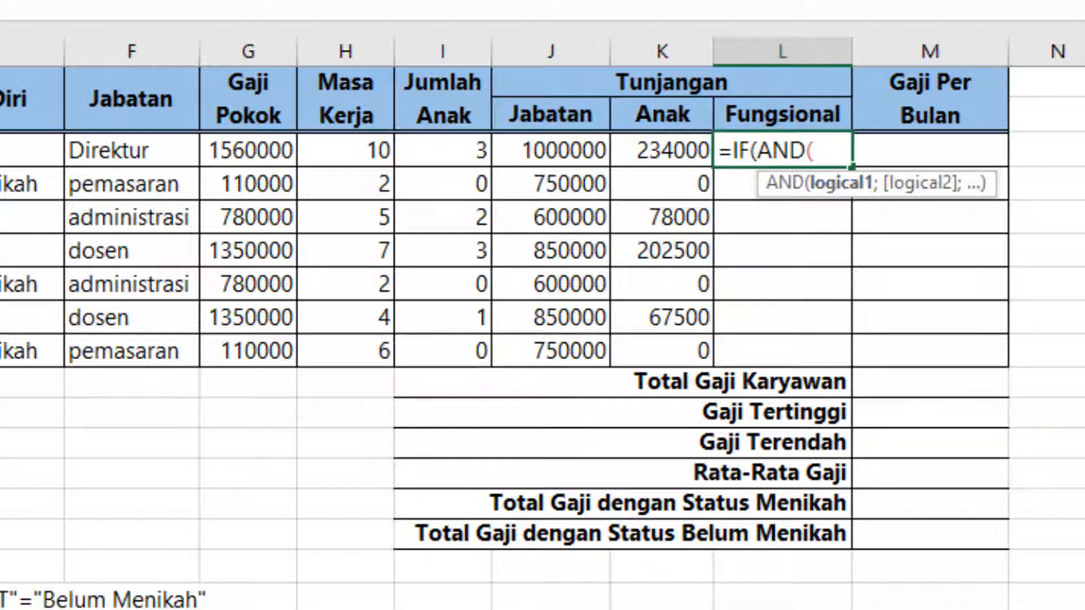
pyautogui.click(124, 150)
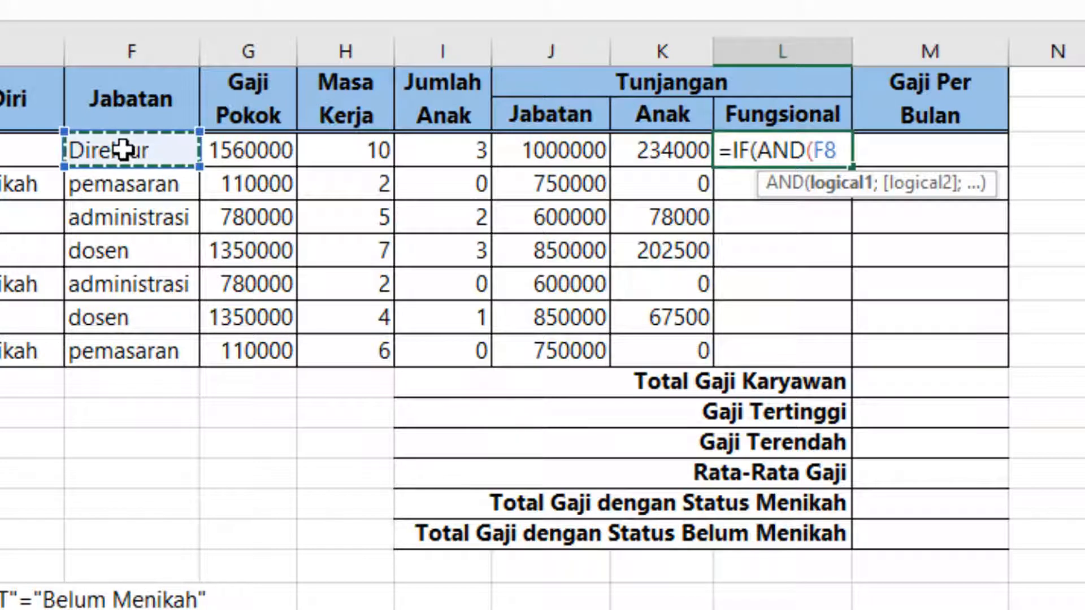
pyautogui.write('="Dosen";')
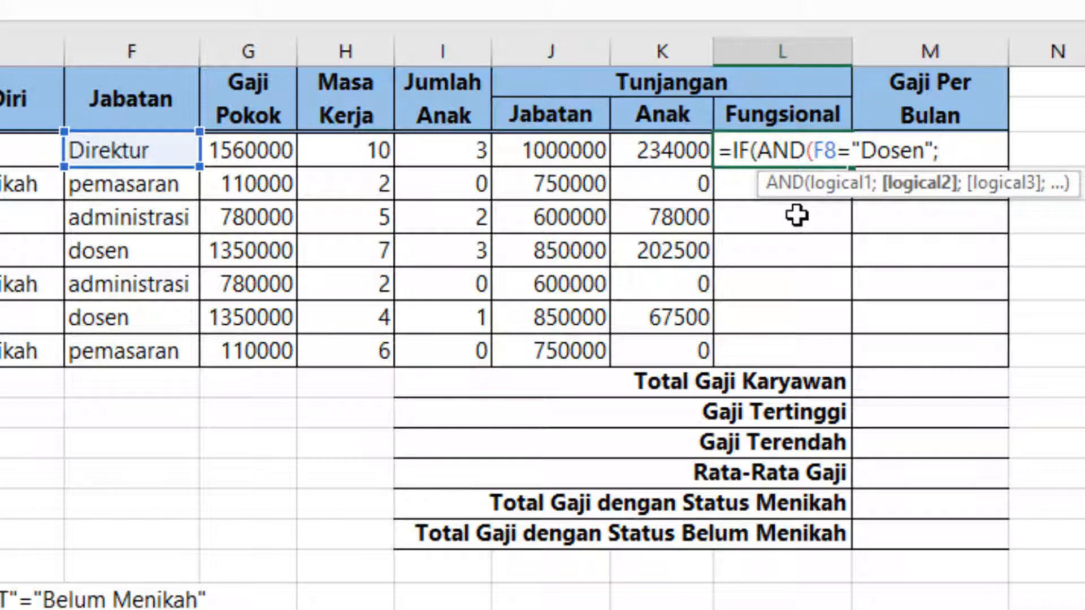
pyautogui.click(376, 152)
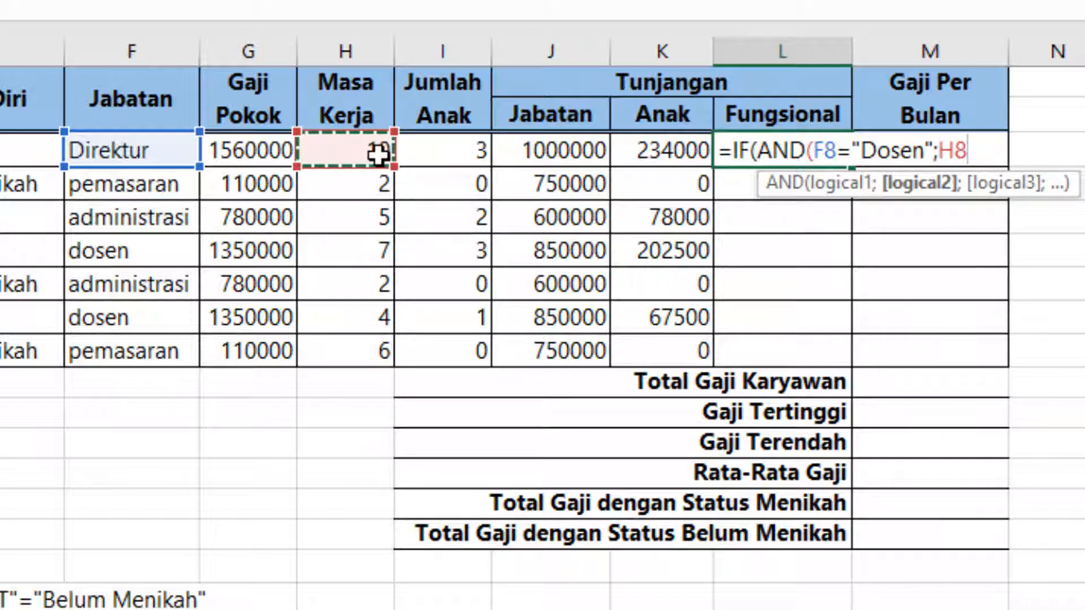
pyautogui.write('>=')
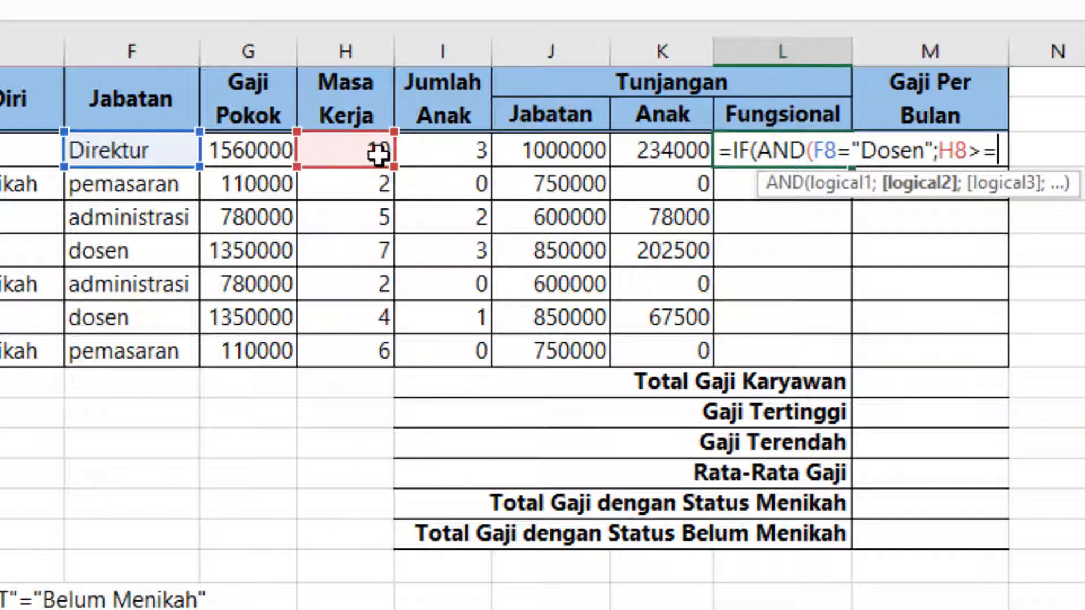
pyautogui.write('5)')
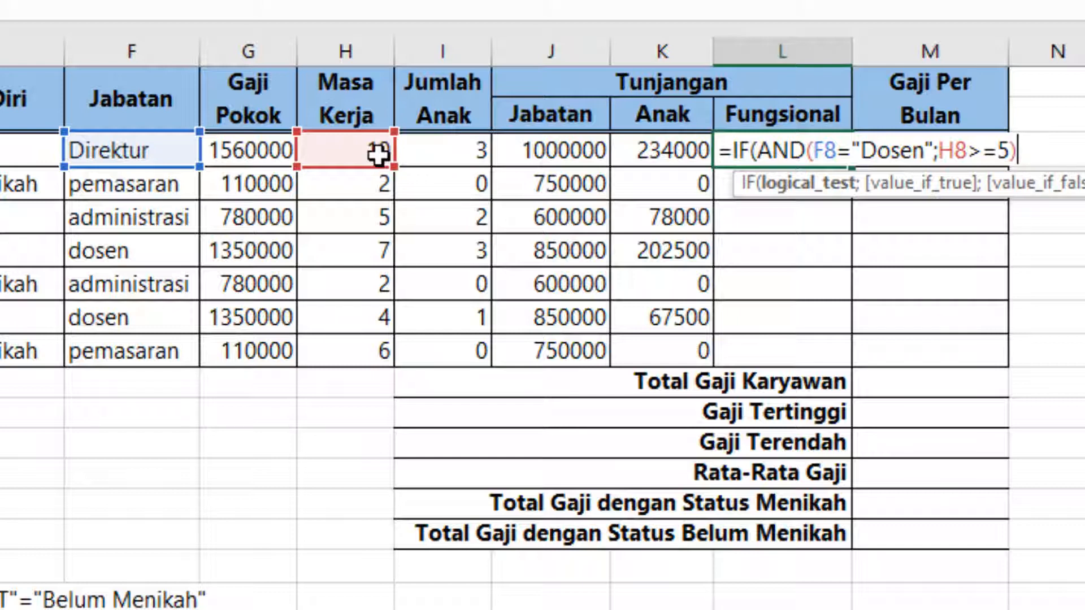
# - Add 10%*G8 as the true value of the IF in L8
pyautogui.write(';')
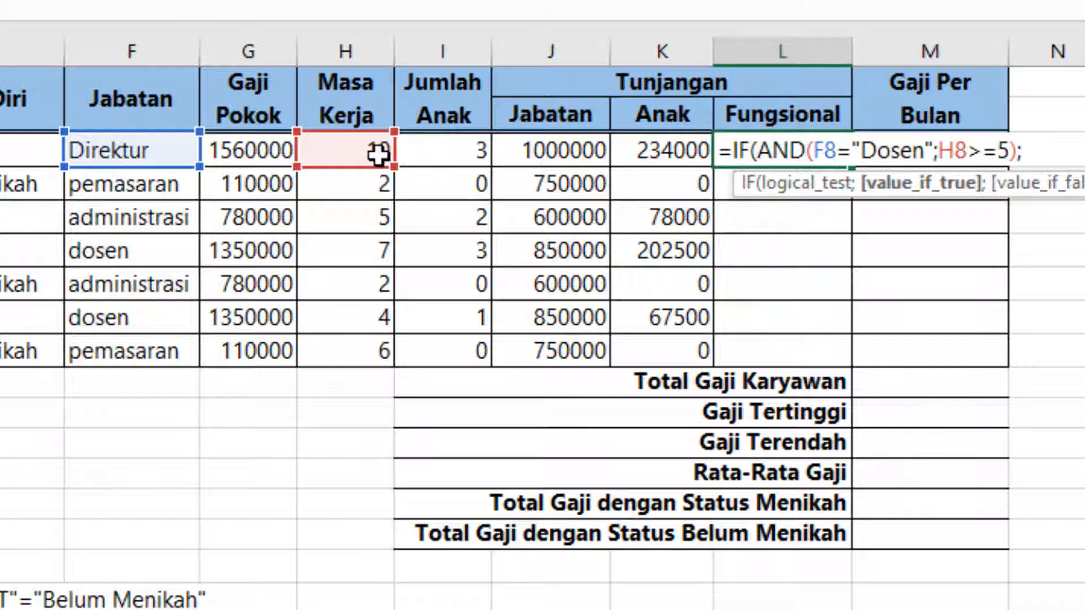
pyautogui.write('10%*')
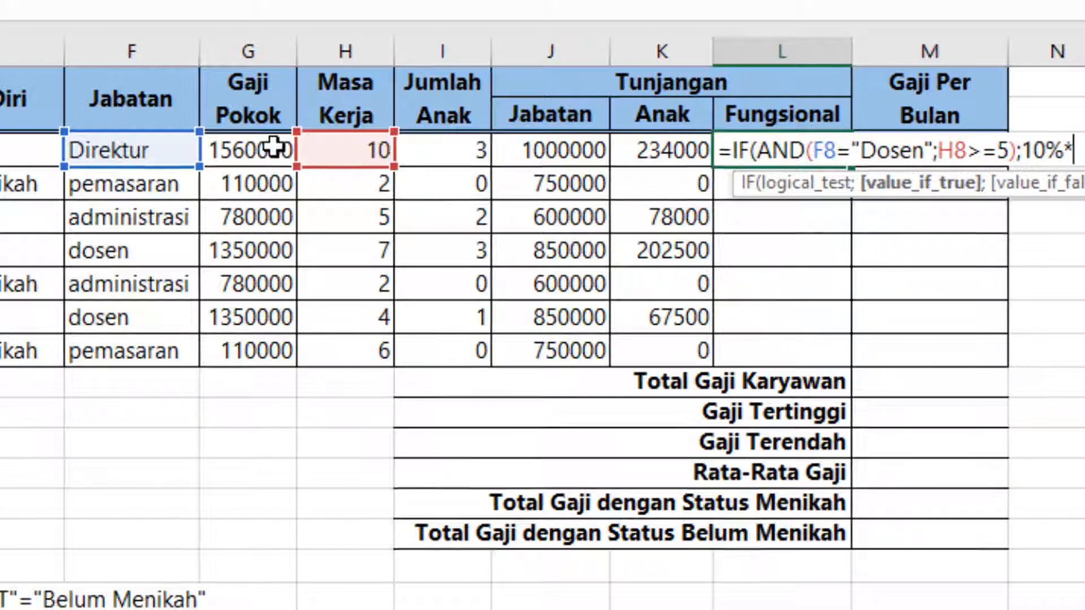
pyautogui.click(275, 146)
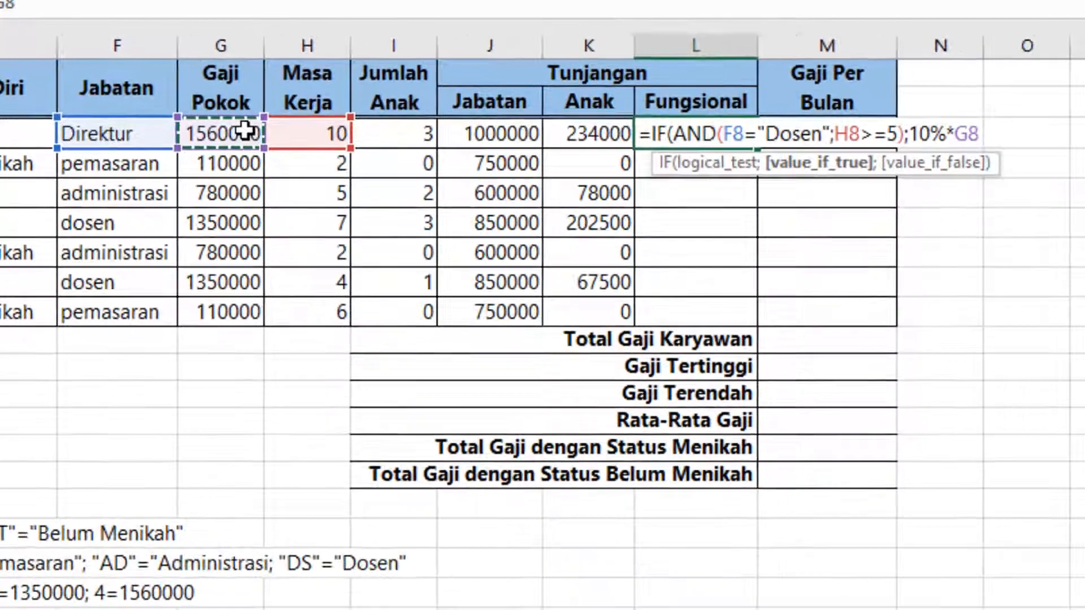
pyautogui.write(';')
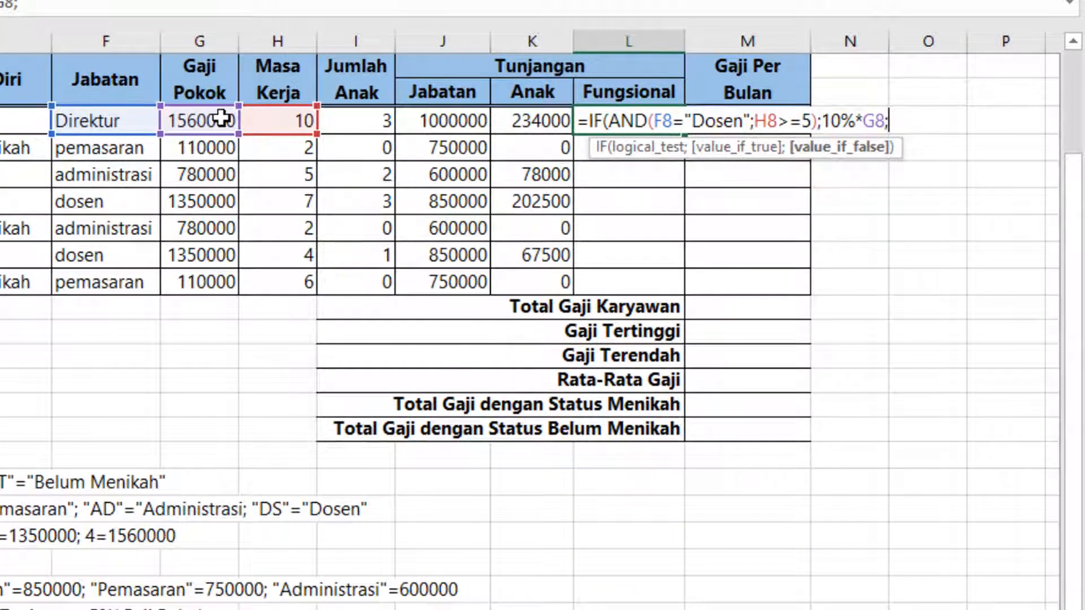
# - Nest a second IF as the false value in L8, with the test OR(F8="Dosen";H8>=5)
pyautogui.write('IF(')
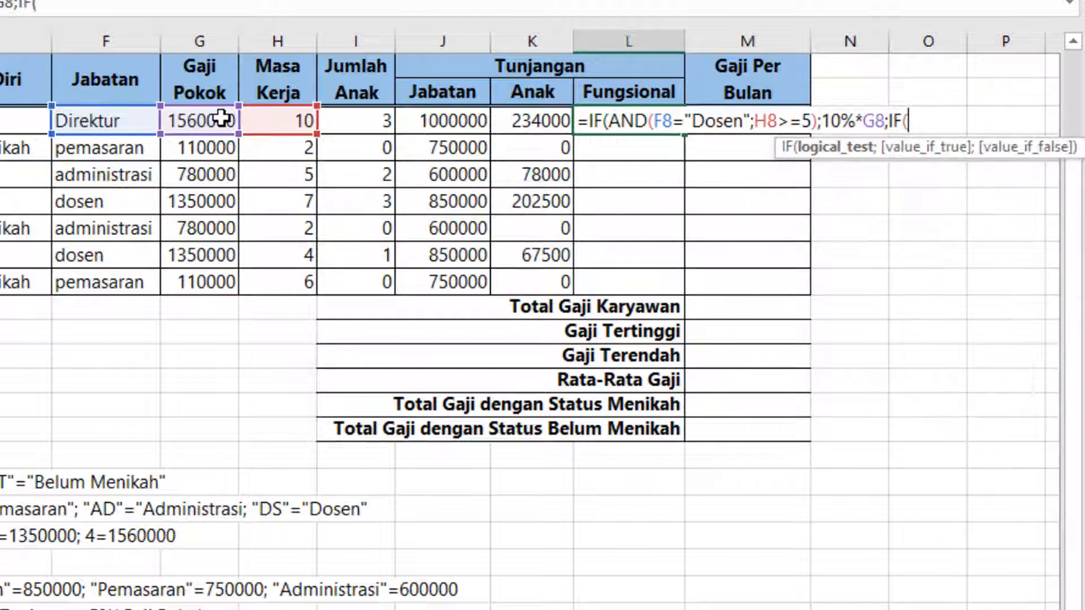
pyautogui.write('or')
pyautogui.press('Tab')
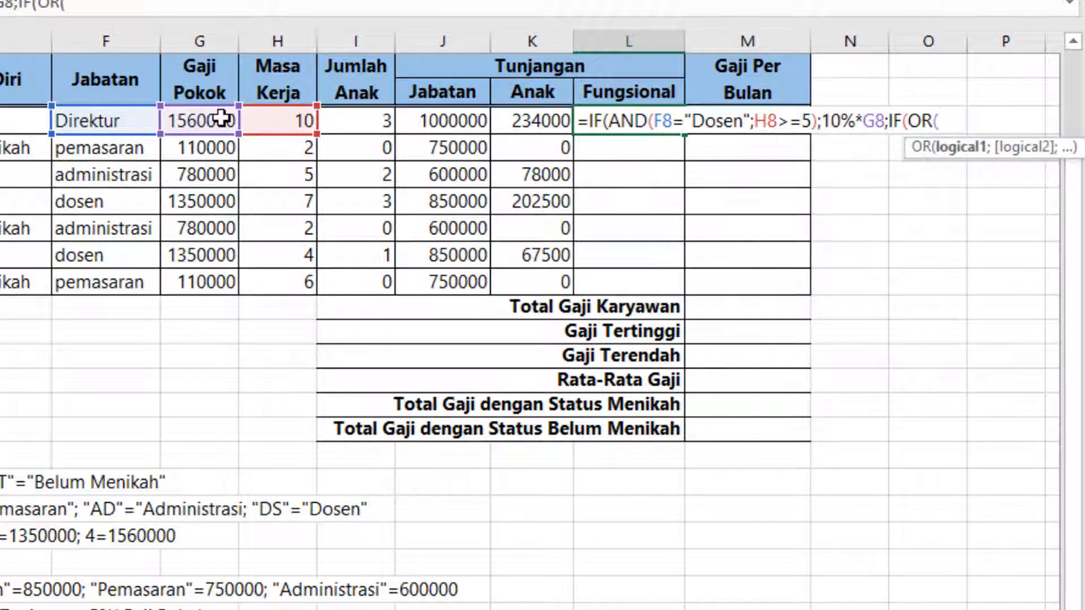
pyautogui.click(126, 118)
pyautogui.write('="Dosen";')
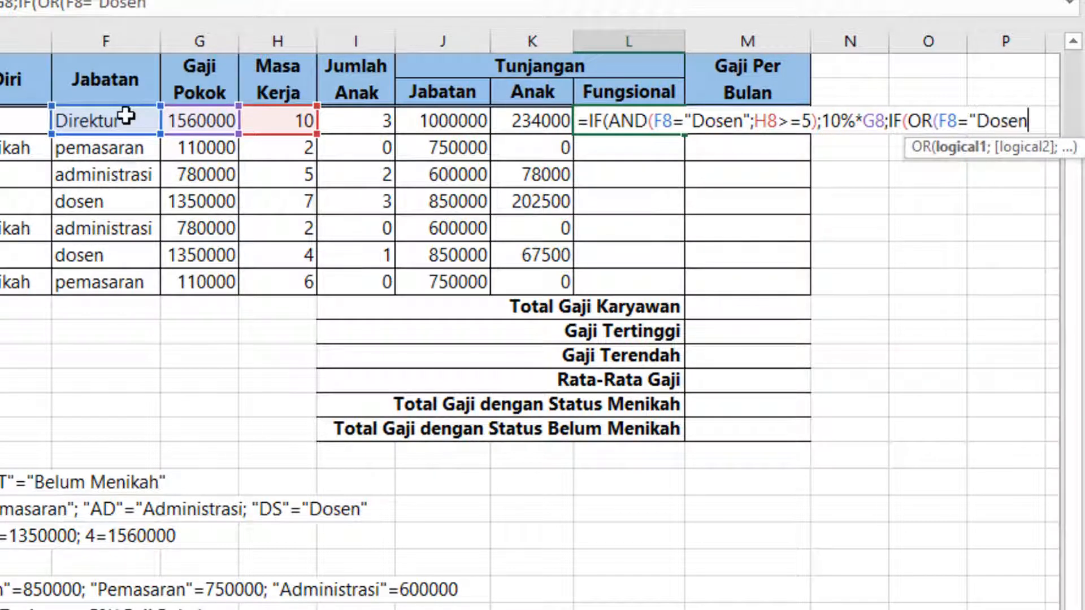
pyautogui.click(289, 124)
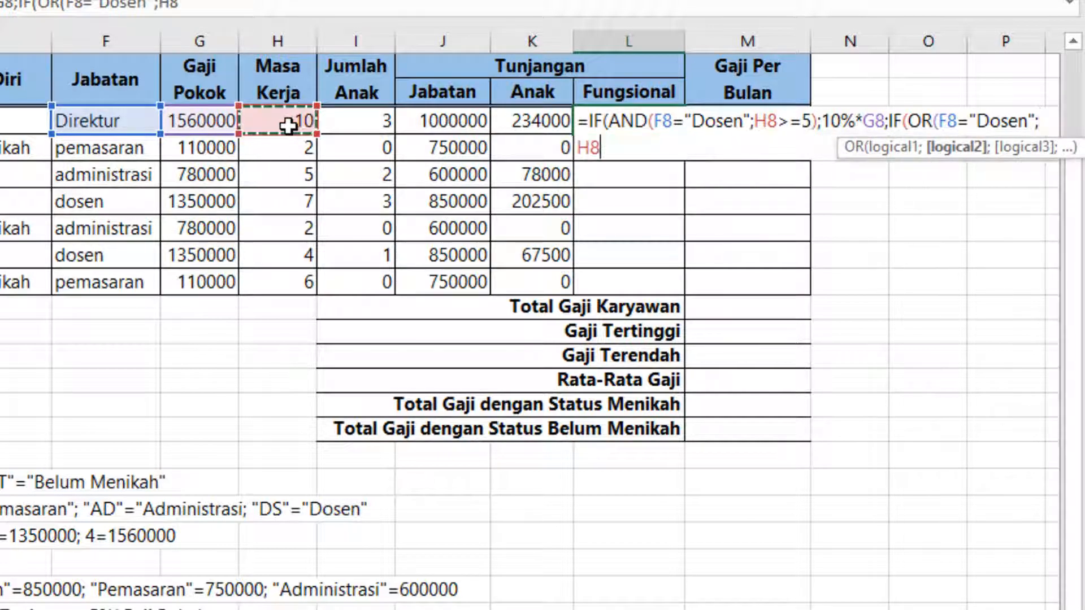
pyautogui.write('>=5')
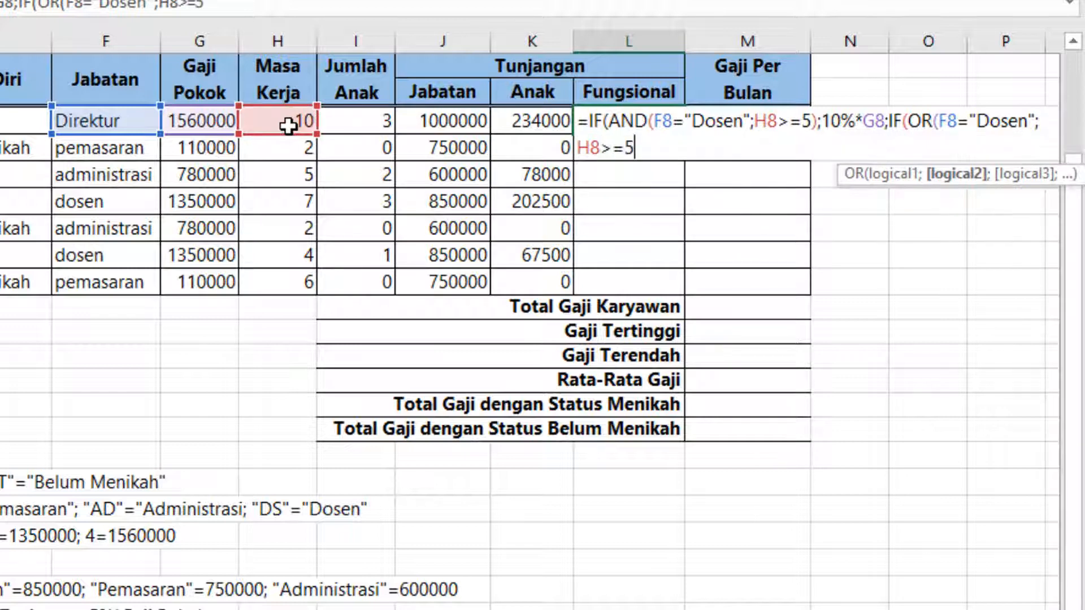
pyautogui.write(');')
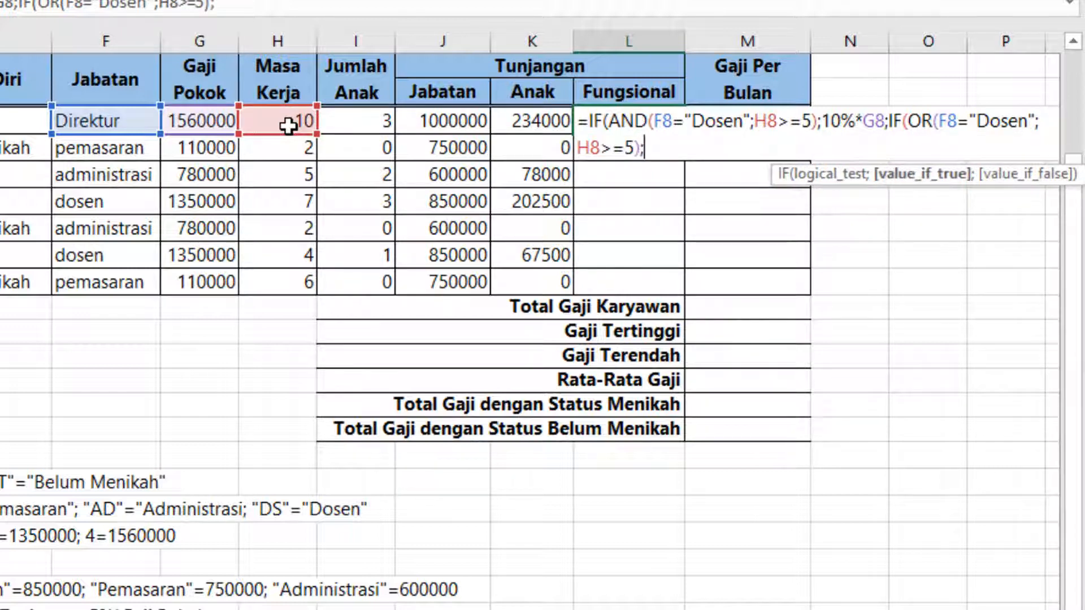
# - Give the nested IF in L8 the true value 5%*G8 and the false value 0, closing both IF functions
pyautogui.write('5%*')
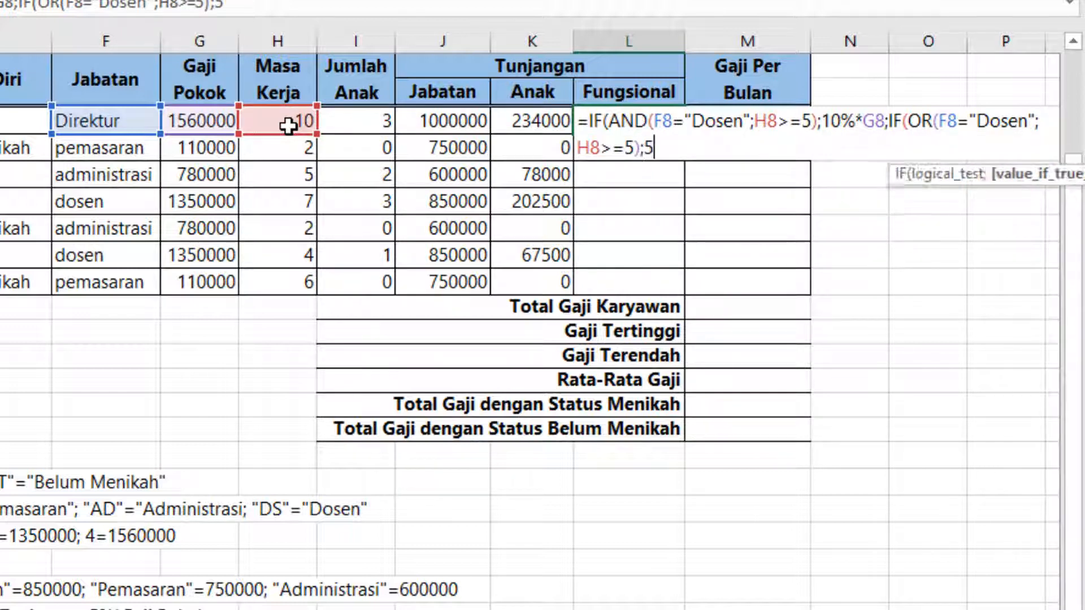
pyautogui.click(200, 119)
pyautogui.write(')')
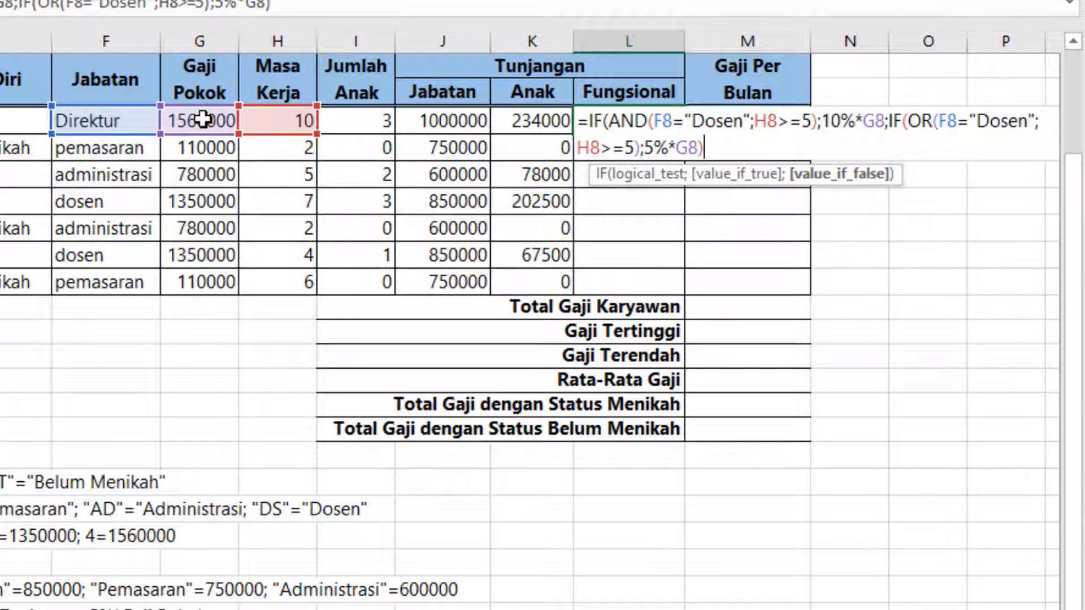
pyautogui.press('BackSpace')
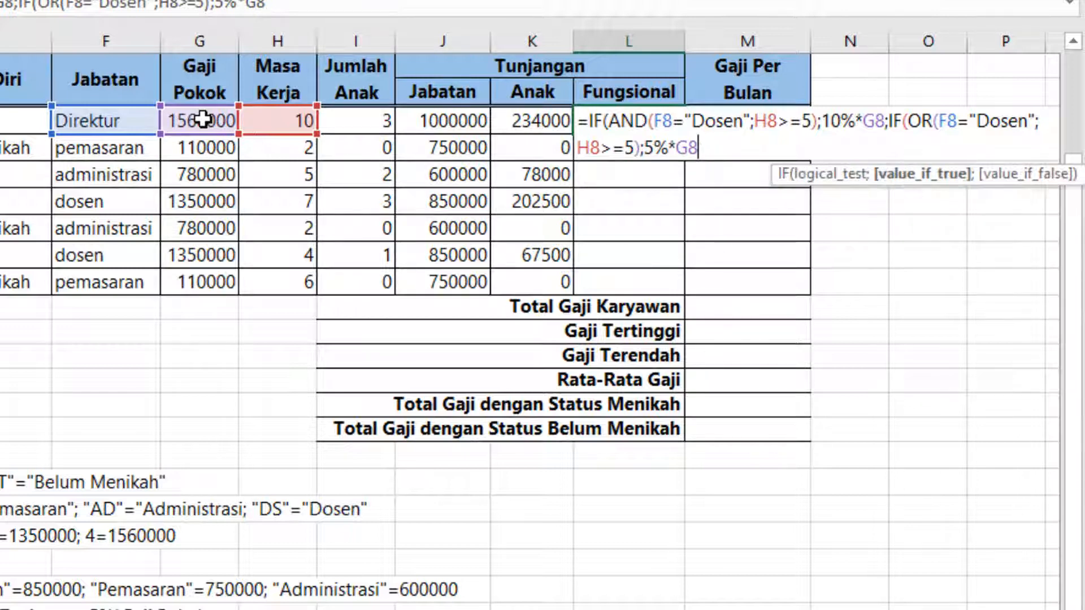
pyautogui.write(';')
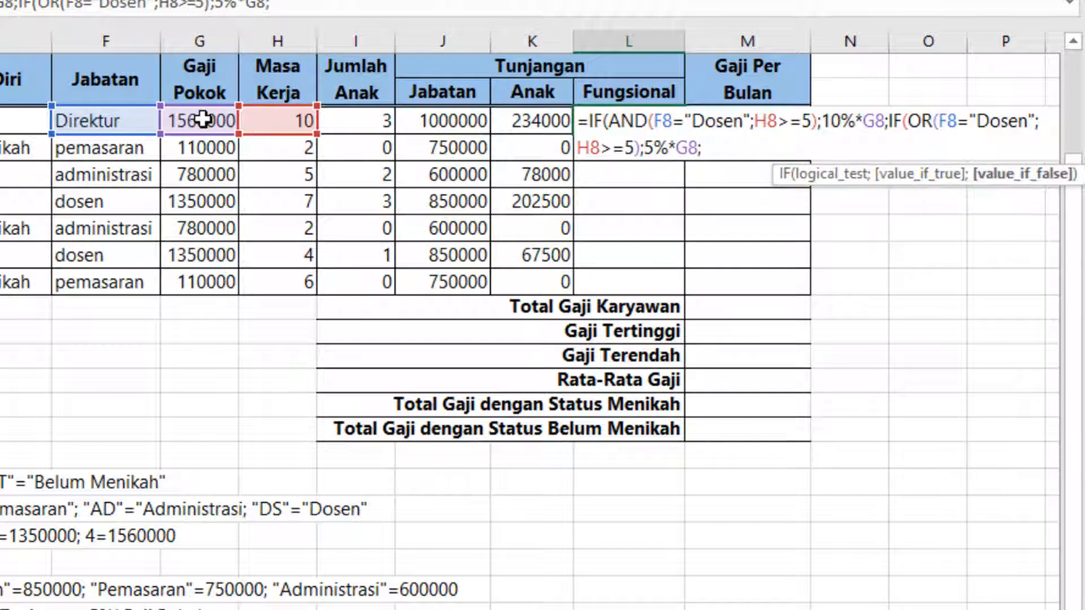
pyautogui.scroll(-1, 73, 537)
pyautogui.scroll(1, 73, 537)
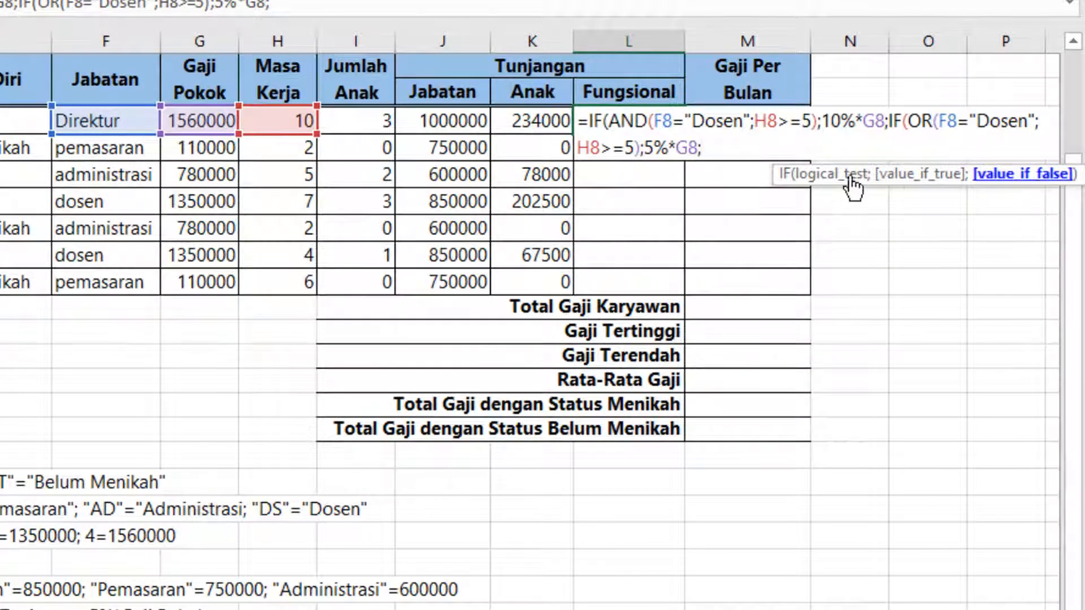
pyautogui.write('0))')
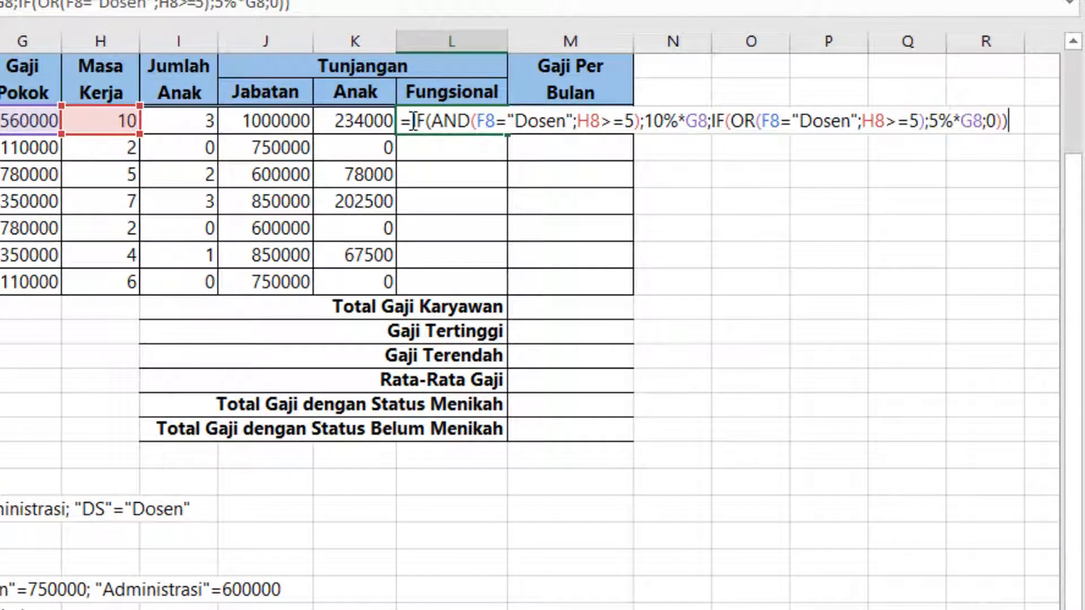
# - Review the AND and OR tests in L8, enter the formula, and copy it down through L14
pyautogui.moveTo(414, 121); pyautogui.dragTo(637, 122)
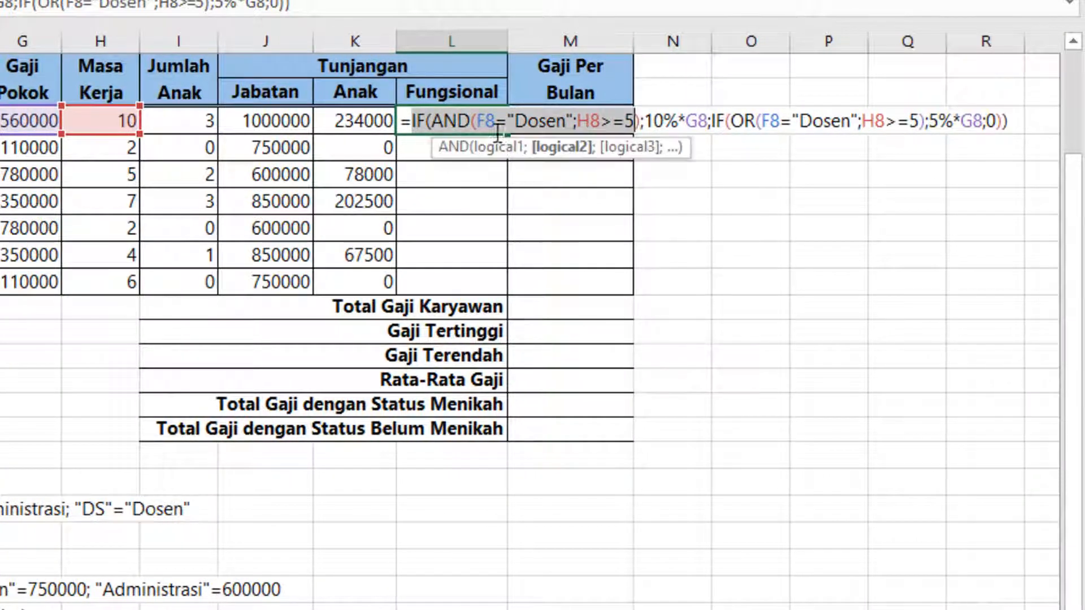
pyautogui.click(473, 121)
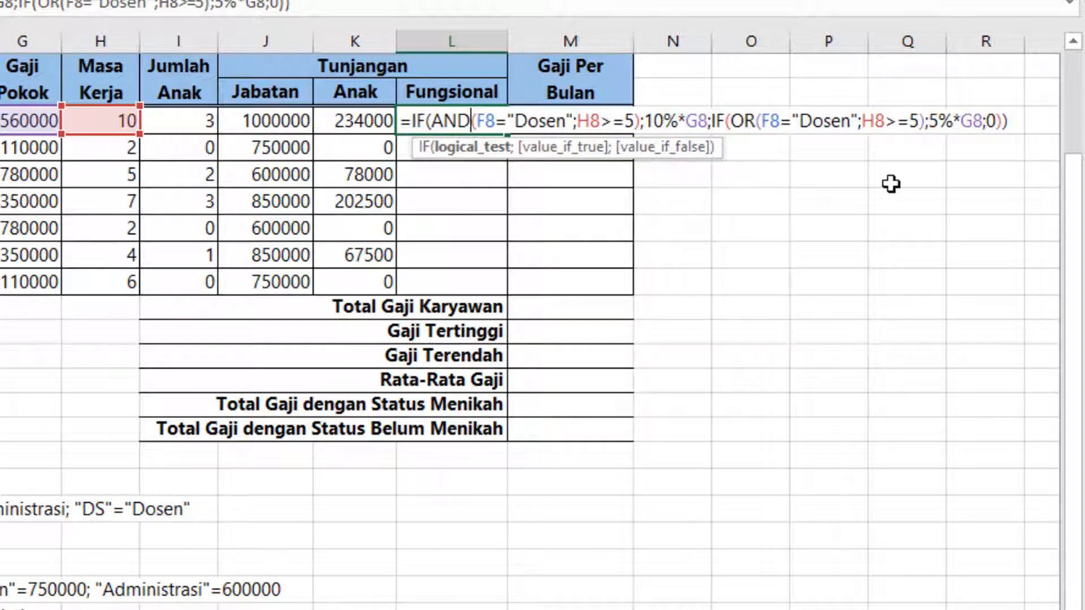
pyautogui.click(754, 121)
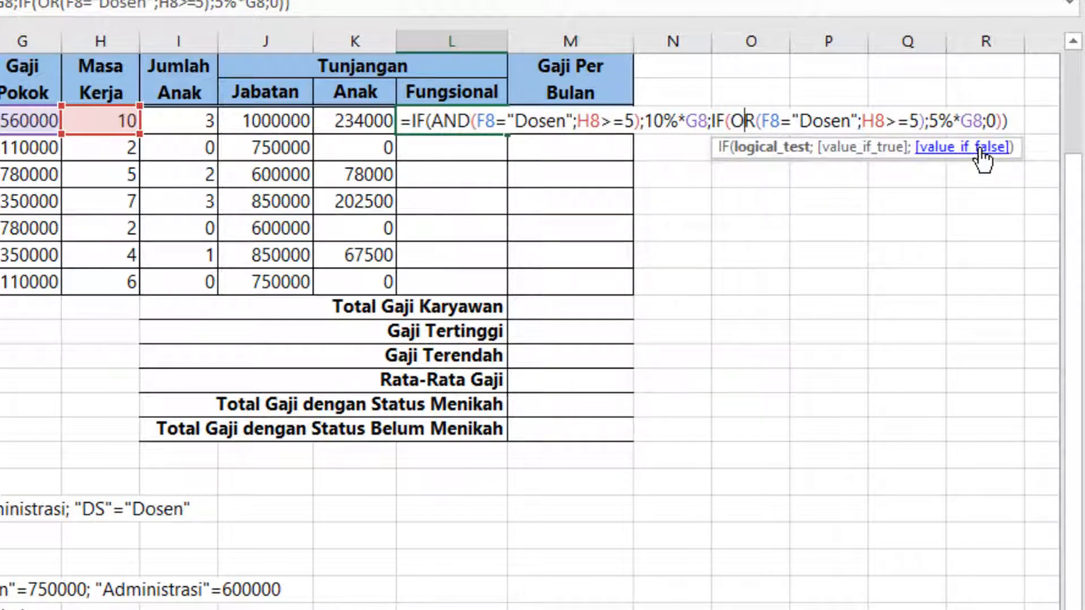
pyautogui.press('Return')
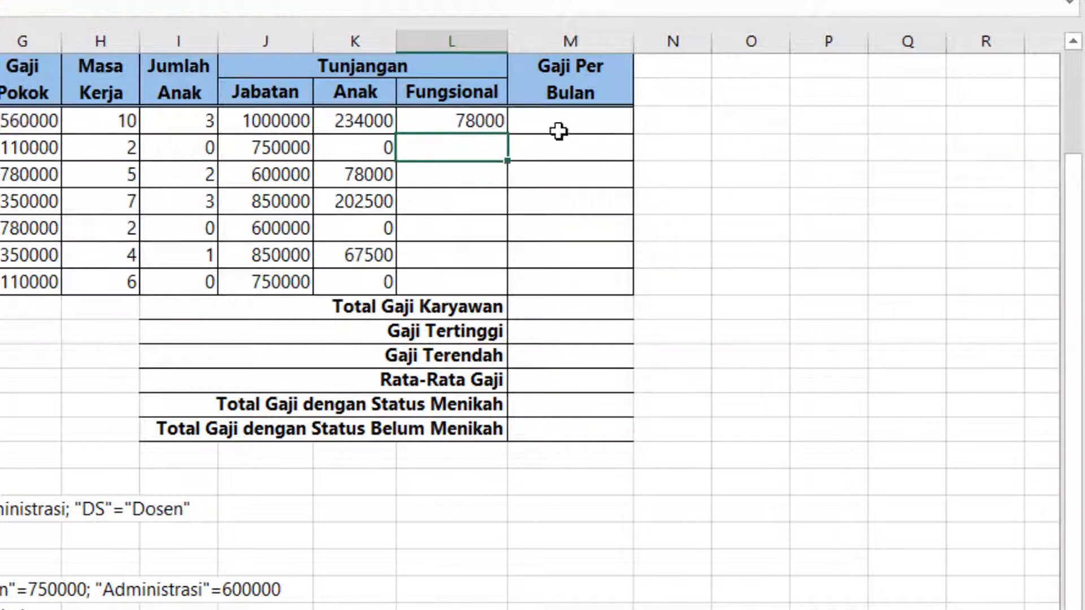
pyautogui.click(487, 120)
pyautogui.moveTo(508, 133); pyautogui.dragTo(511, 294)
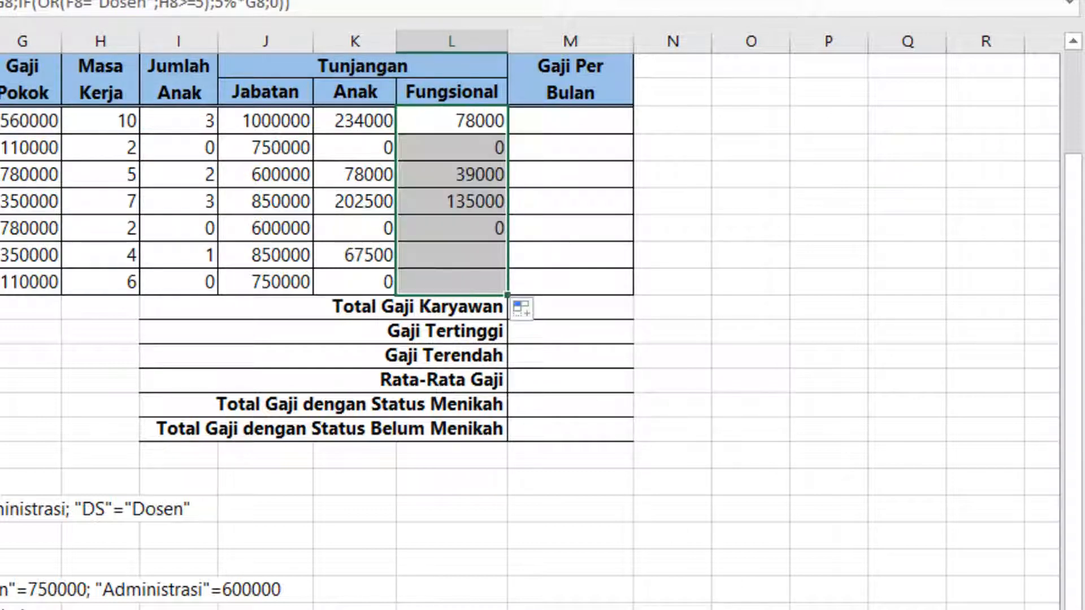
pyautogui.hscroll(-3, 641, 213)
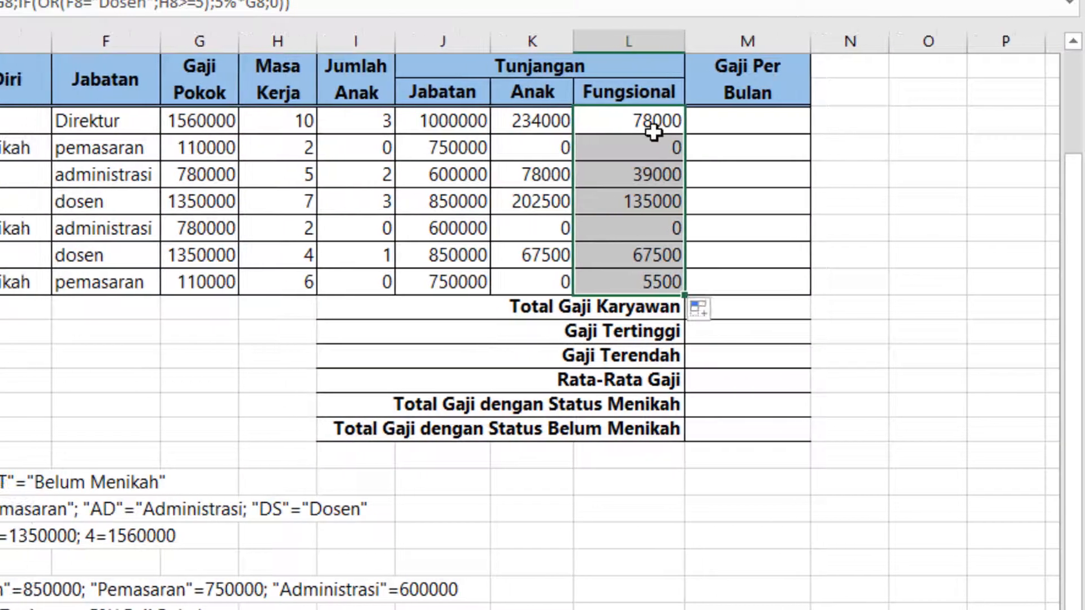
# - Check the Fungsional results in L10 and L11, comparing row 11 with its Jabatan and Masa Kerja
pyautogui.click(641, 180)
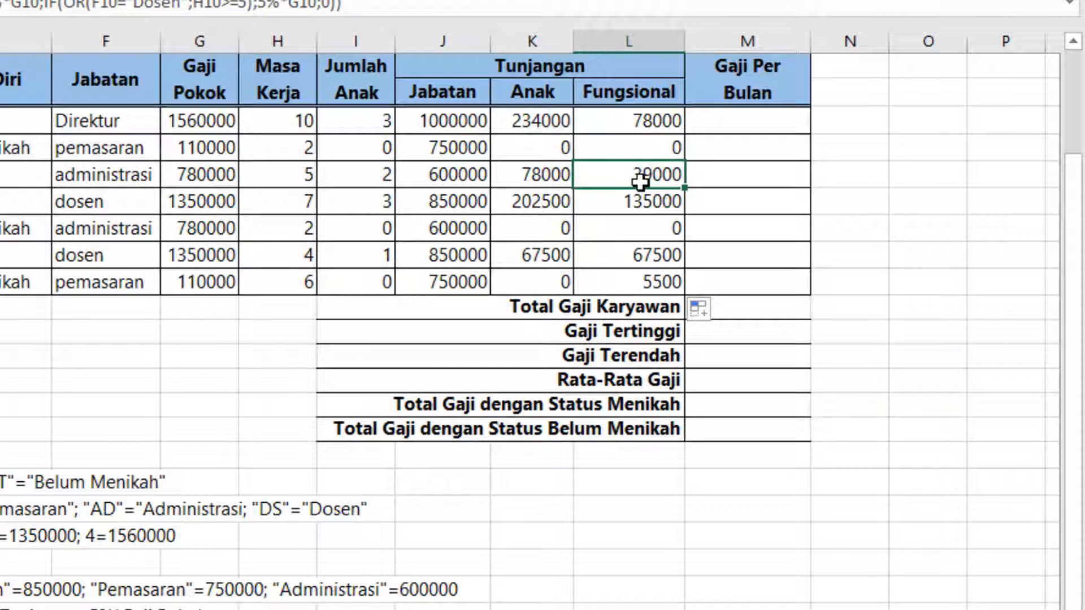
pyautogui.click(634, 203)
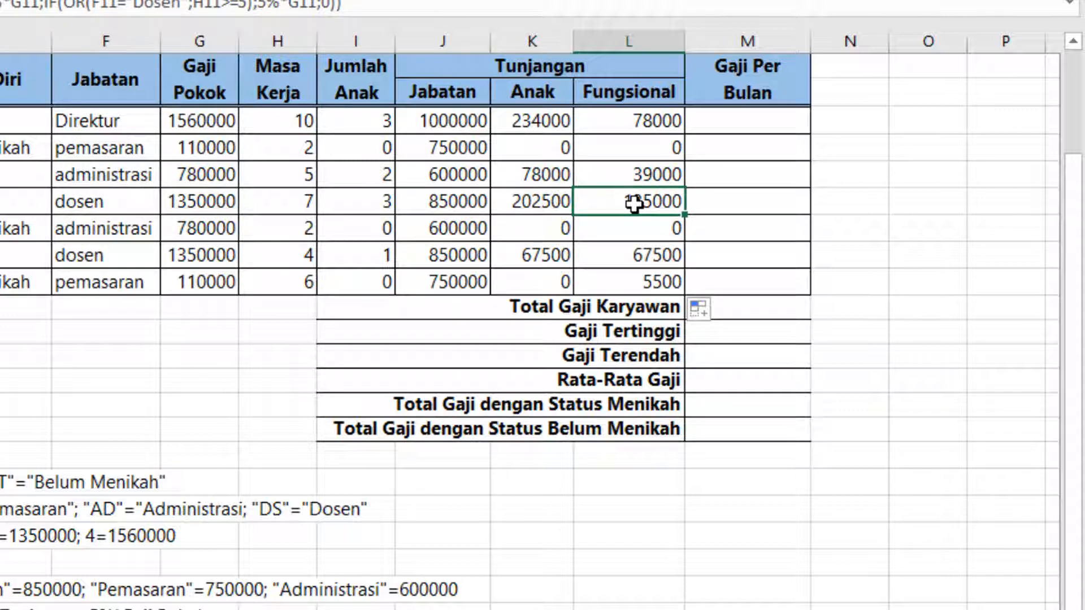
pyautogui.click(106, 207)
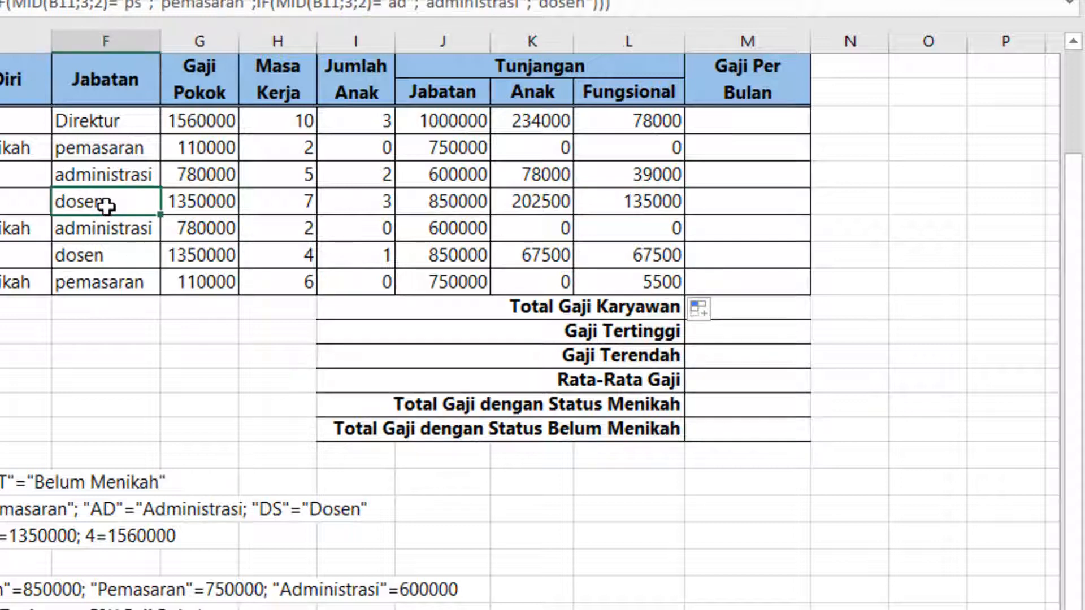
pyautogui.click(300, 204)
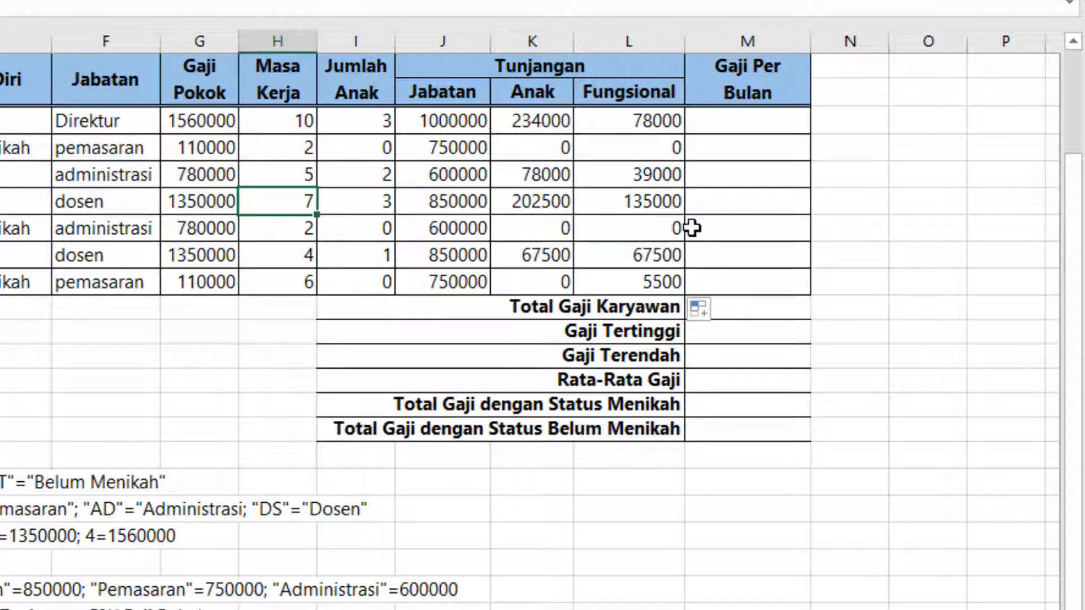
# - Verify the Fungsional value in L11 against a temporary formula =10%*G11 in N11, and clear N11
pyautogui.click(169, 201)
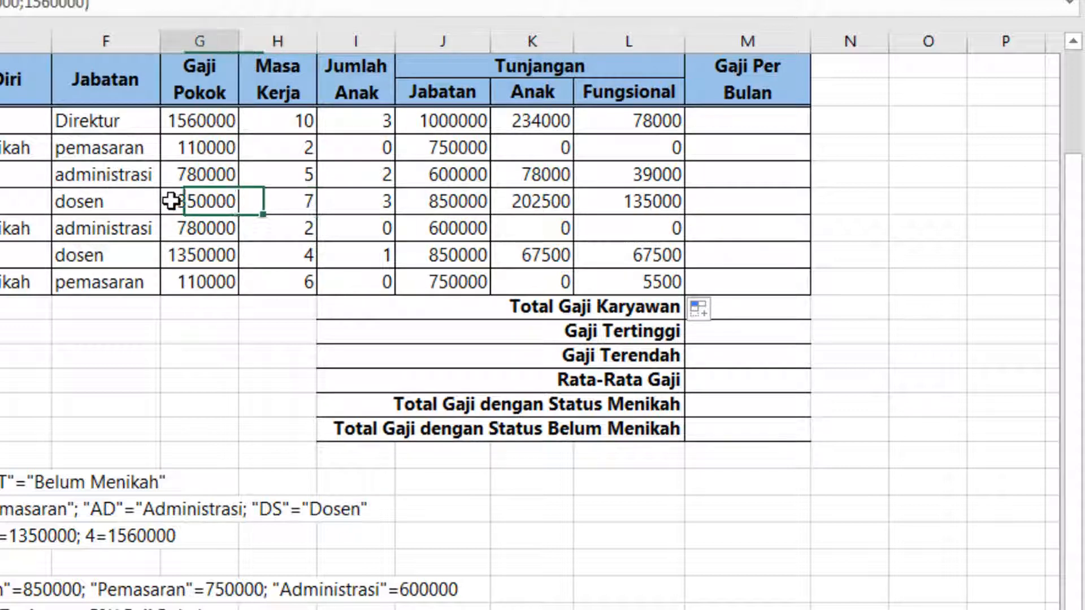
pyautogui.click(835, 205)
pyautogui.write('=1')
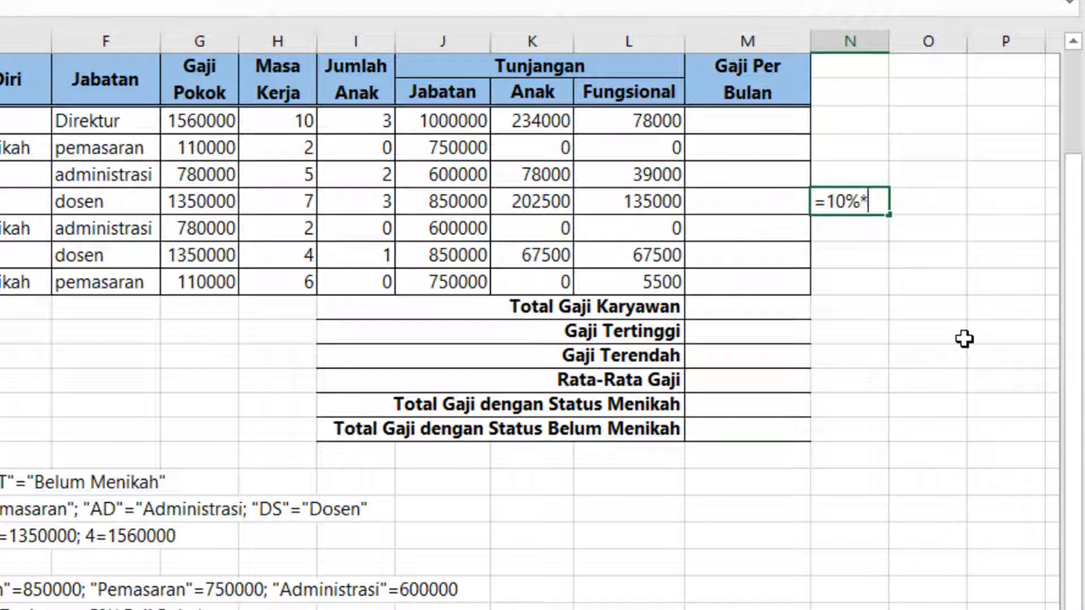
pyautogui.write('0%*')
pyautogui.click(228, 205)
pyautogui.press('Return')
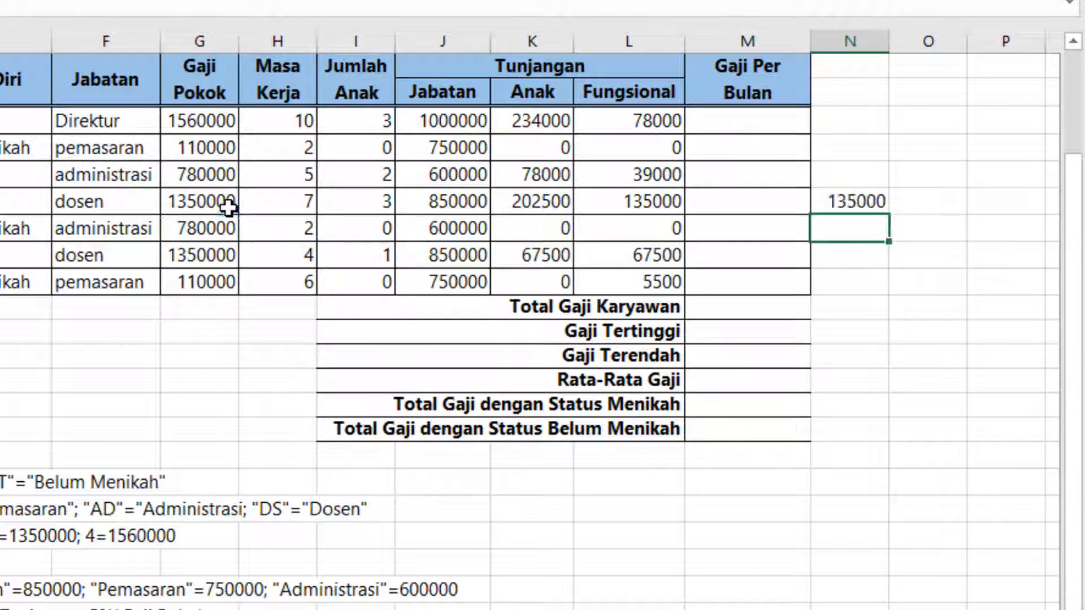
pyautogui.click(675, 206)
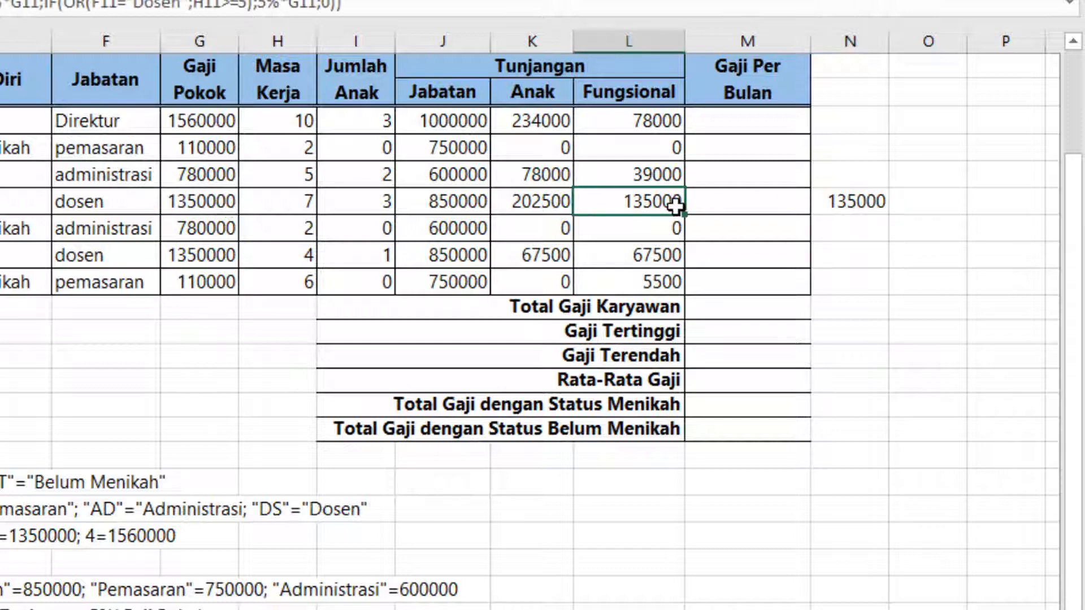
pyautogui.click(857, 204)
pyautogui.press('Delete')
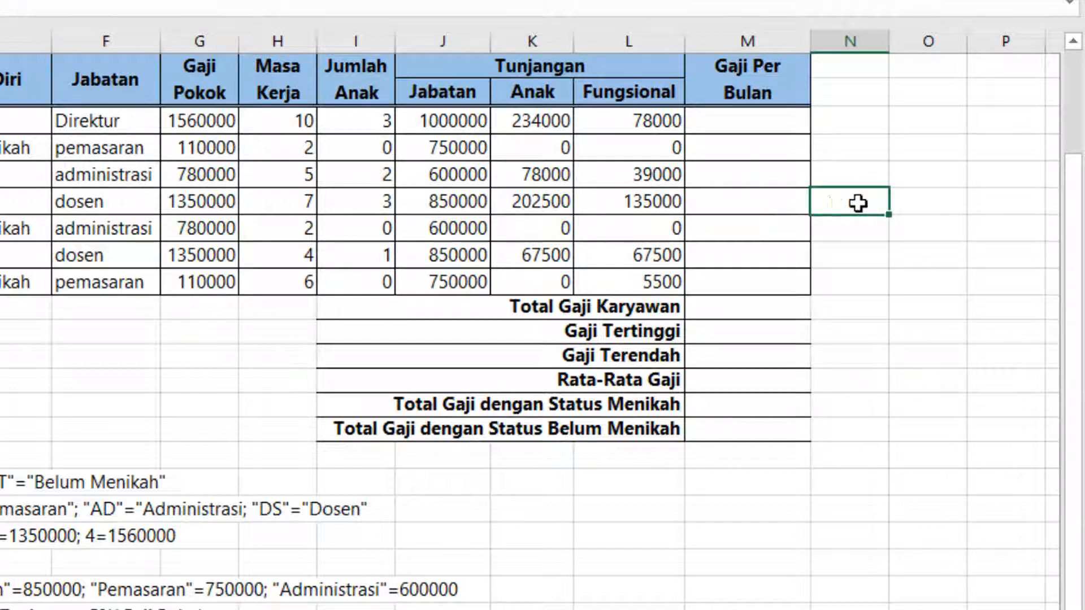
# - Calculate Gaji Per Bulan in M8 with =G8+SUM(J8:L8), adding the three Tunjangan values to Gaji Pokok
pyautogui.click(758, 127)
pyautogui.scroll(-1, 898, 318)
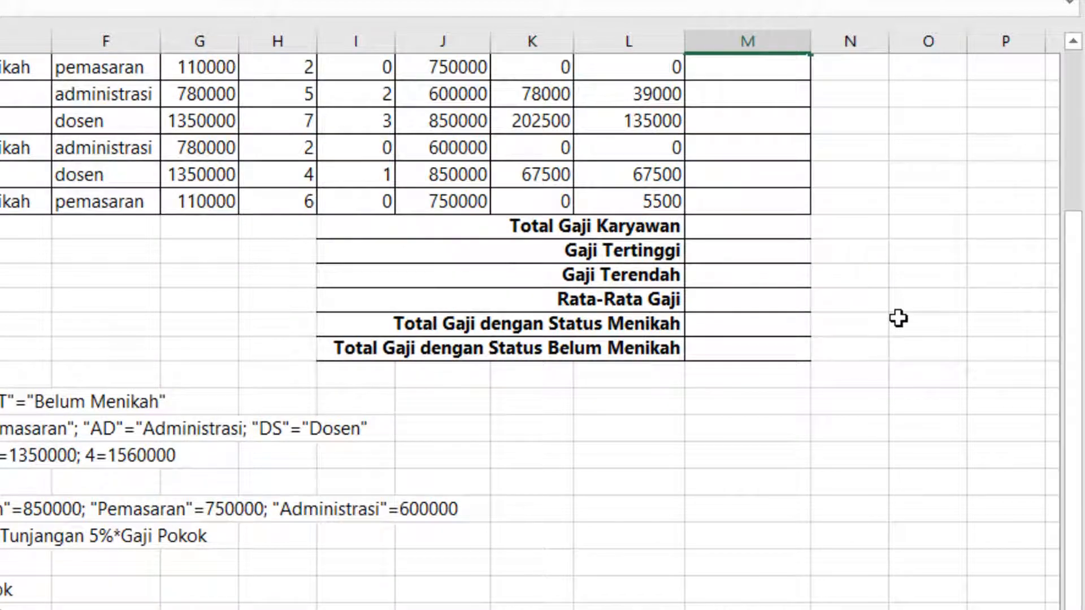
pyautogui.scroll(1, 899, 319)
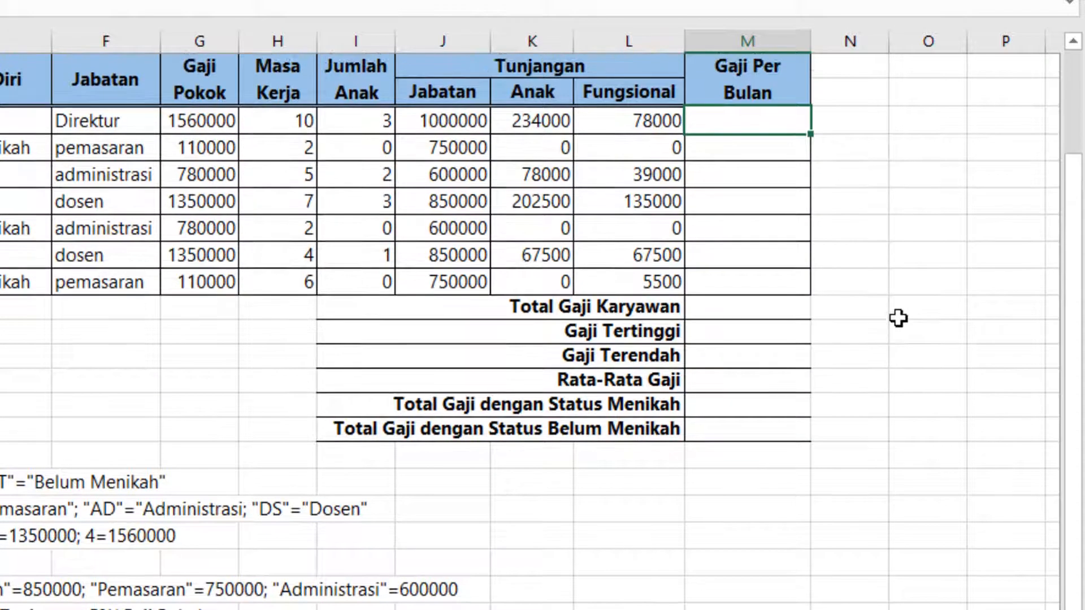
pyautogui.write('=')
pyautogui.click(220, 118)
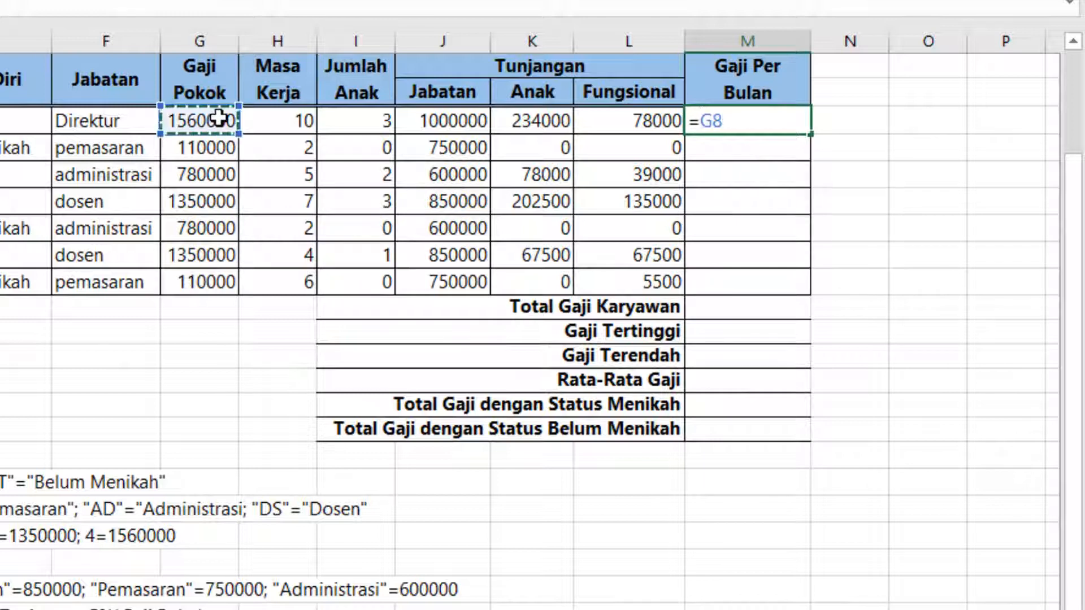
pyautogui.write('+')
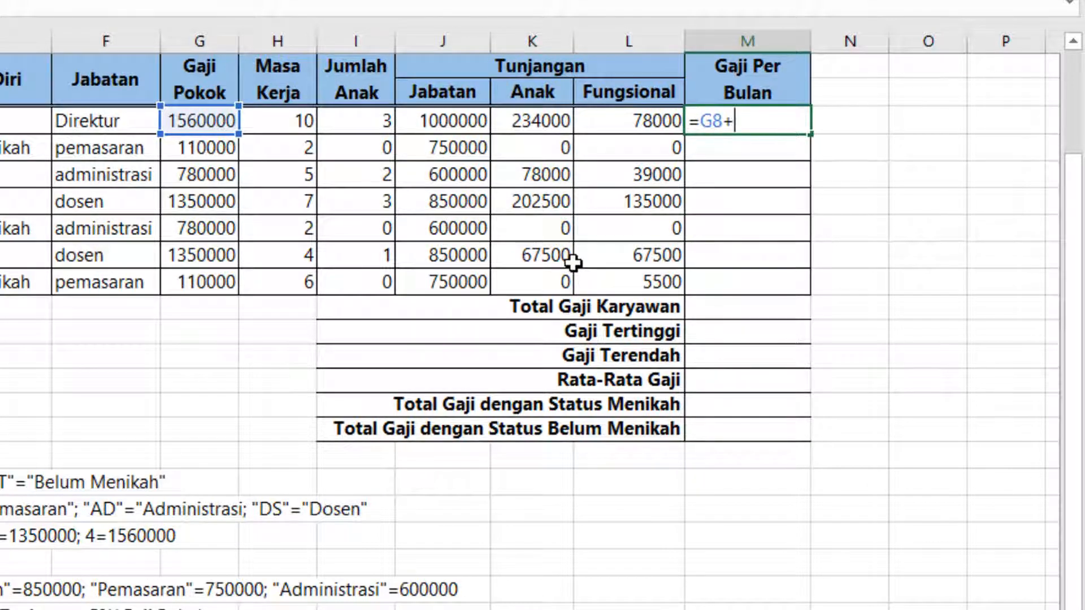
pyautogui.write('sum')
pyautogui.press('Tab')
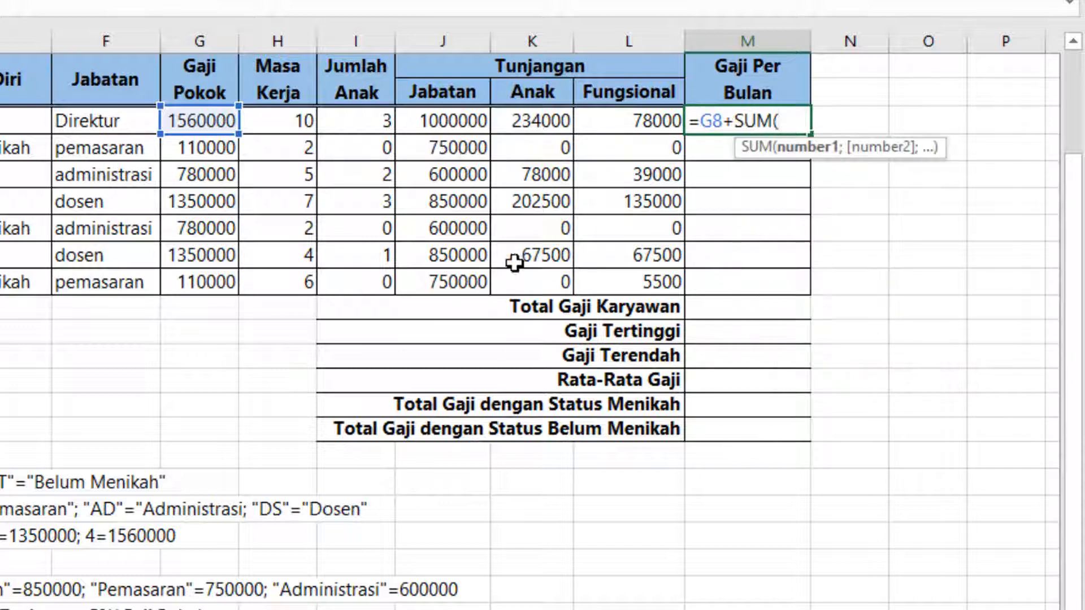
pyautogui.moveTo(444, 124); pyautogui.dragTo(589, 133)
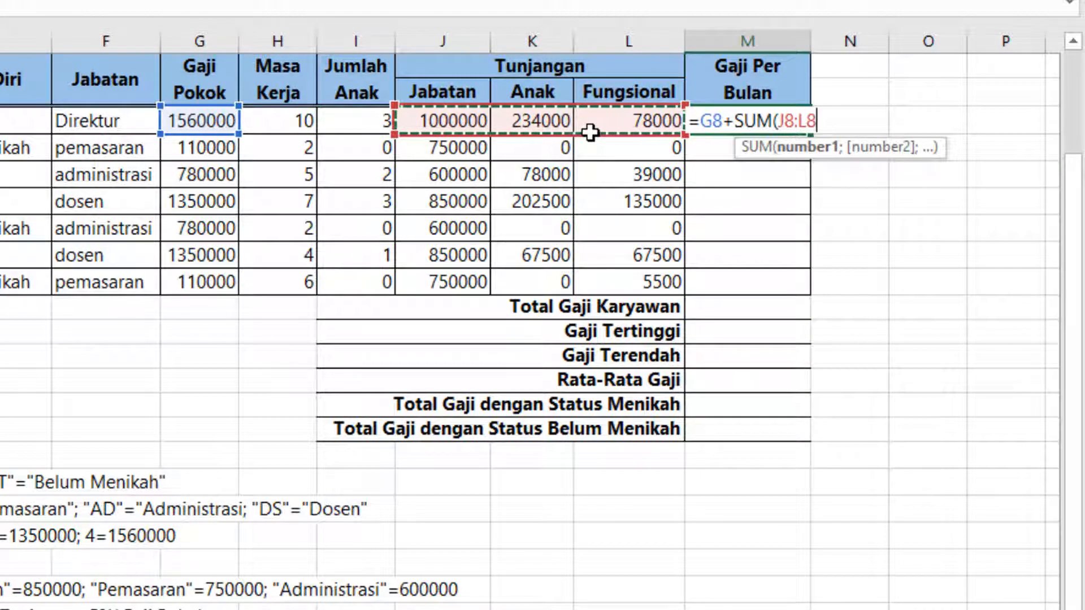
pyautogui.write(')')
pyautogui.press('Return')
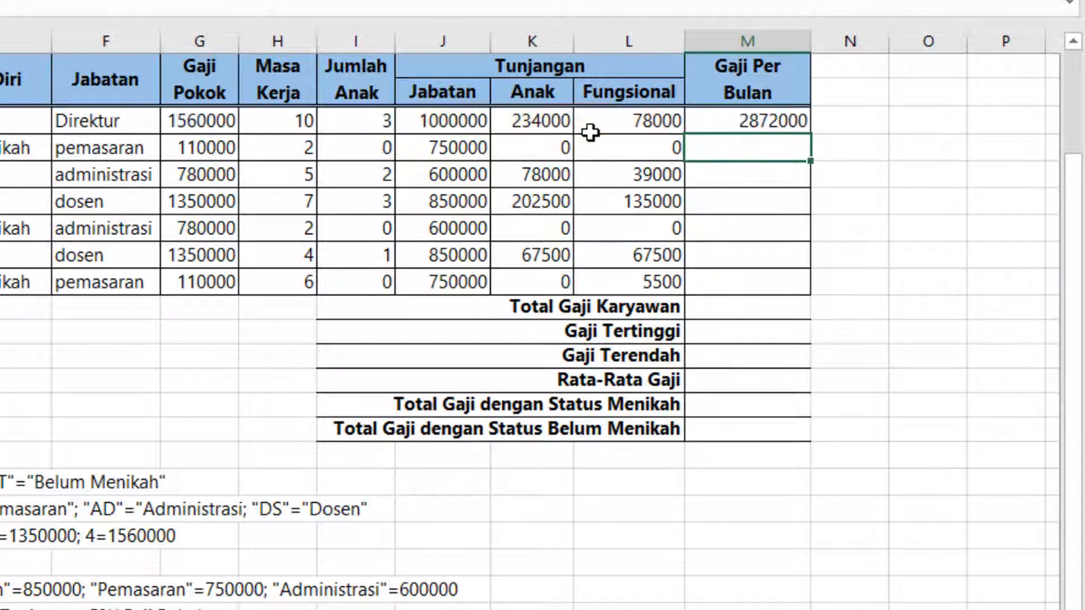
# - Copy the Gaji Per Bulan formula from M8 down through M14
pyautogui.press('Up')
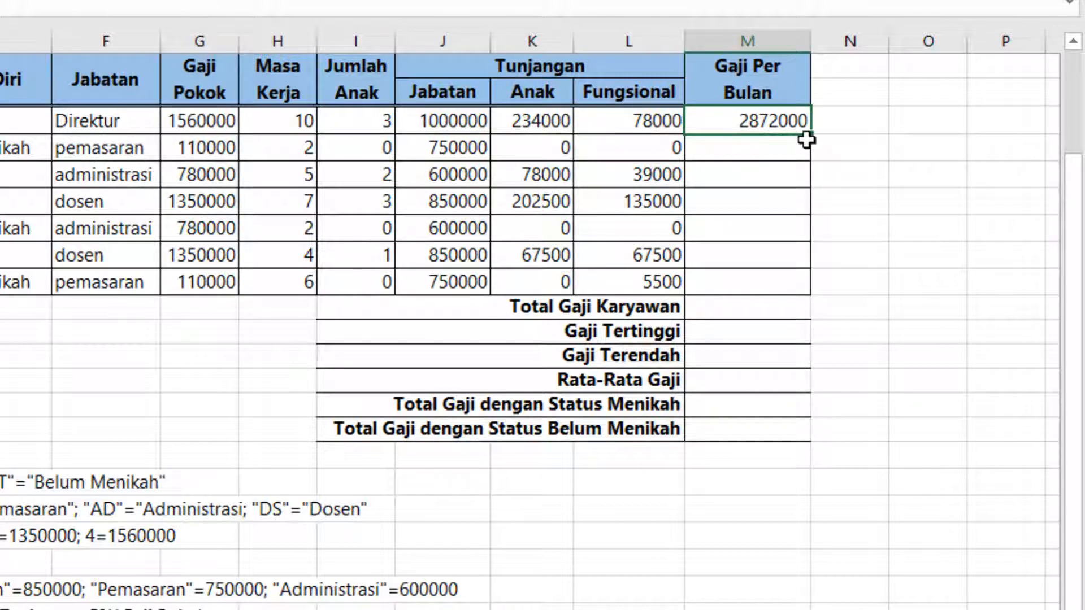
pyautogui.moveTo(810, 139); pyautogui.dragTo(823, 293)
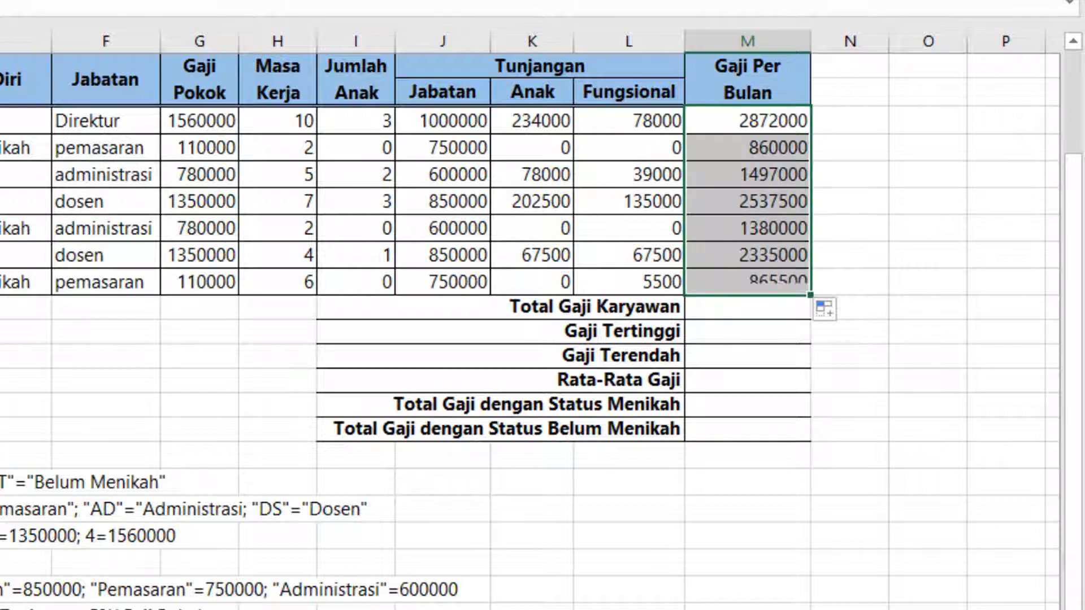
pyautogui.click(911, 374)
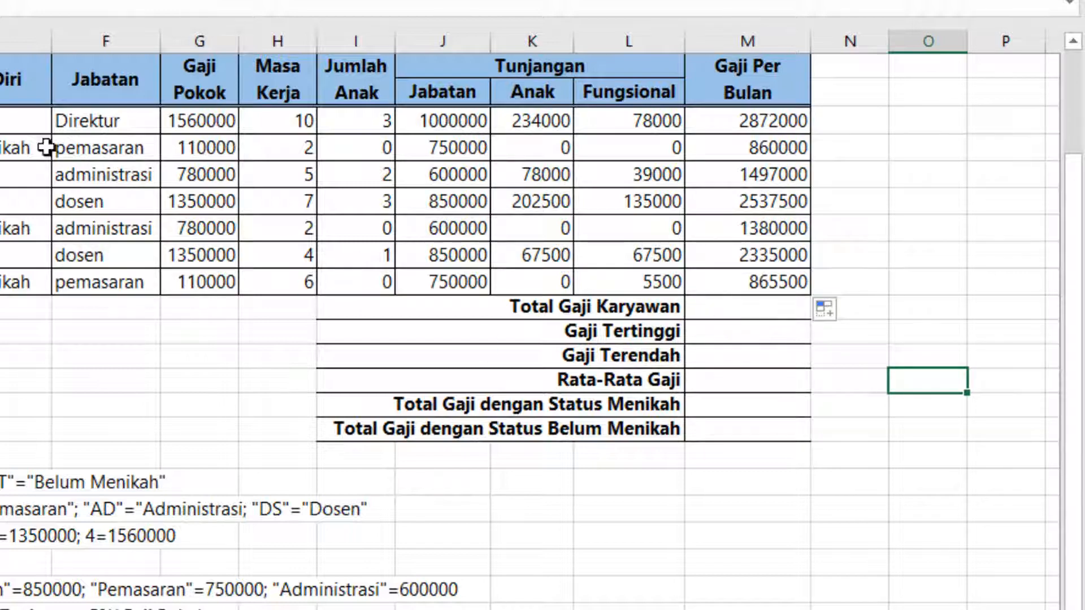
# - Calculate Total Gaji Karyawan in M15 as the SUM of M8:M14
pyautogui.scroll(2, 654, 291)
pyautogui.scroll(-2, 654, 290)
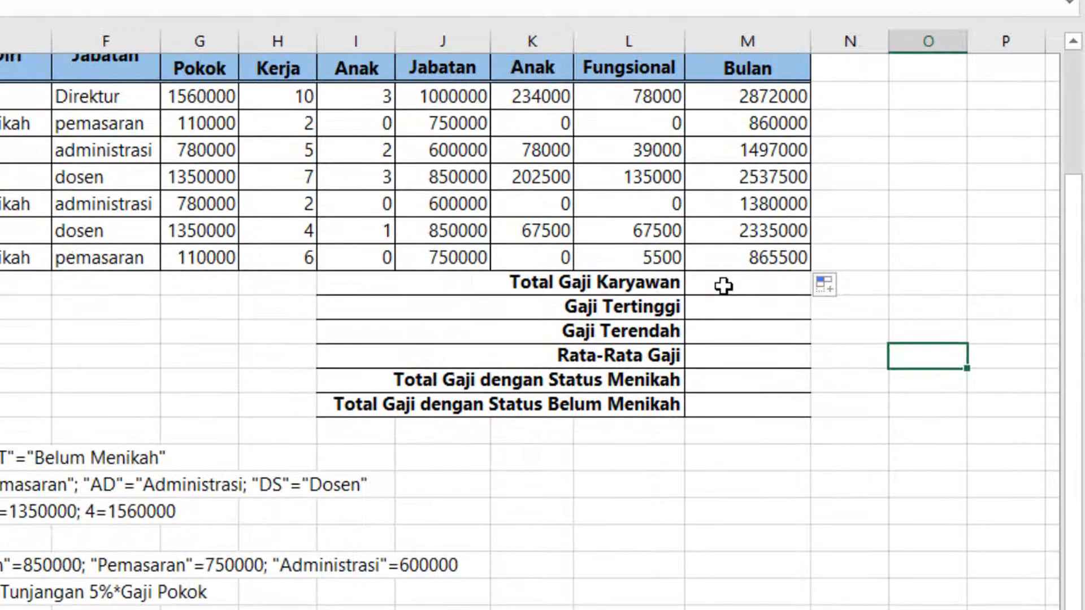
pyautogui.click(723, 286)
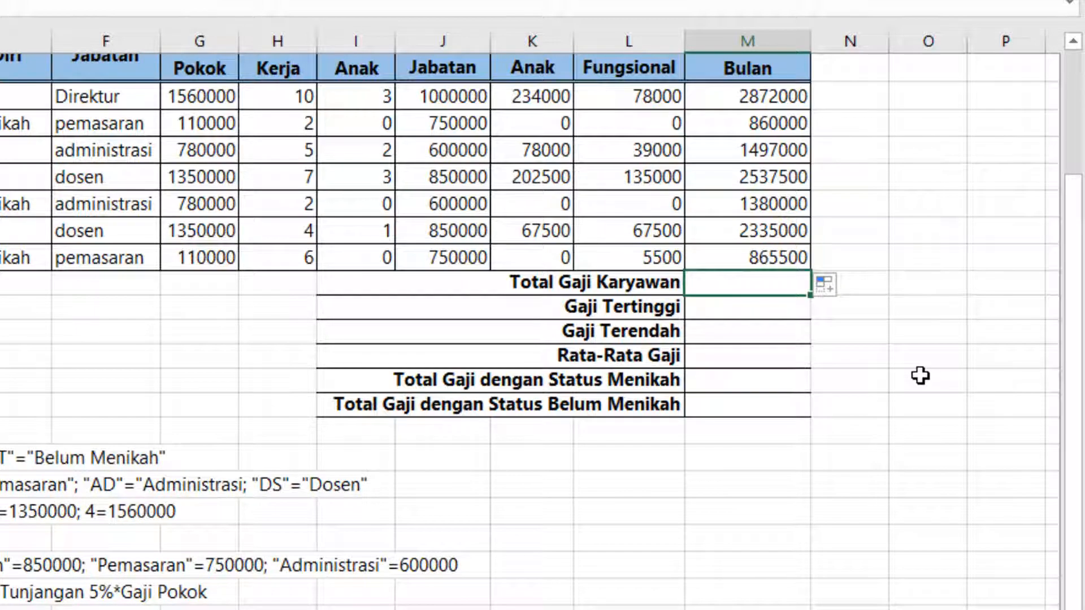
pyautogui.write('=')
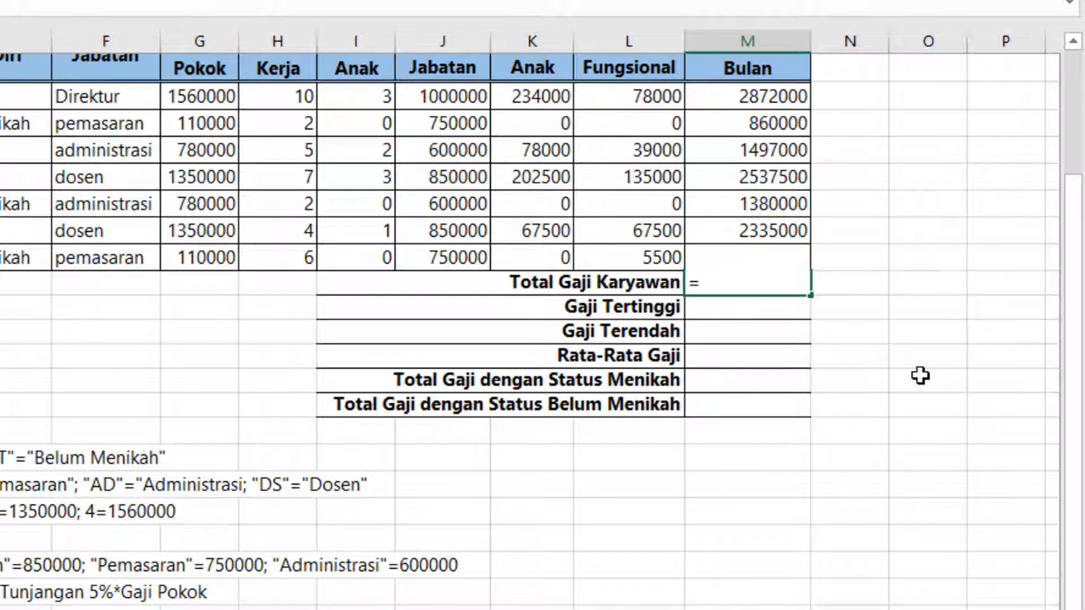
pyautogui.write('SUM(')
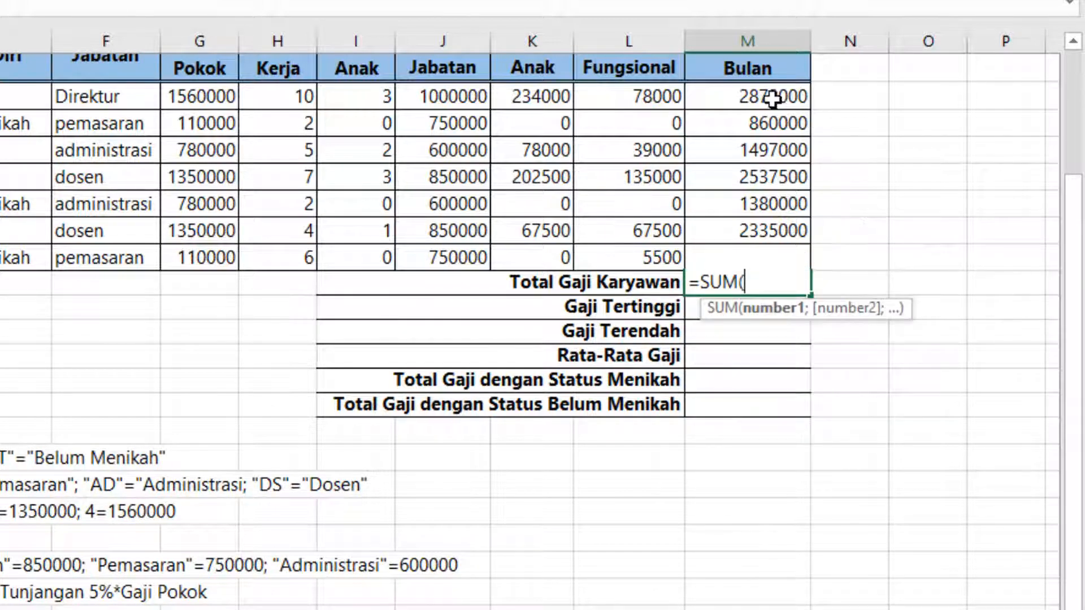
pyautogui.moveTo(772, 99); pyautogui.dragTo(791, 263)
pyautogui.press('Return')
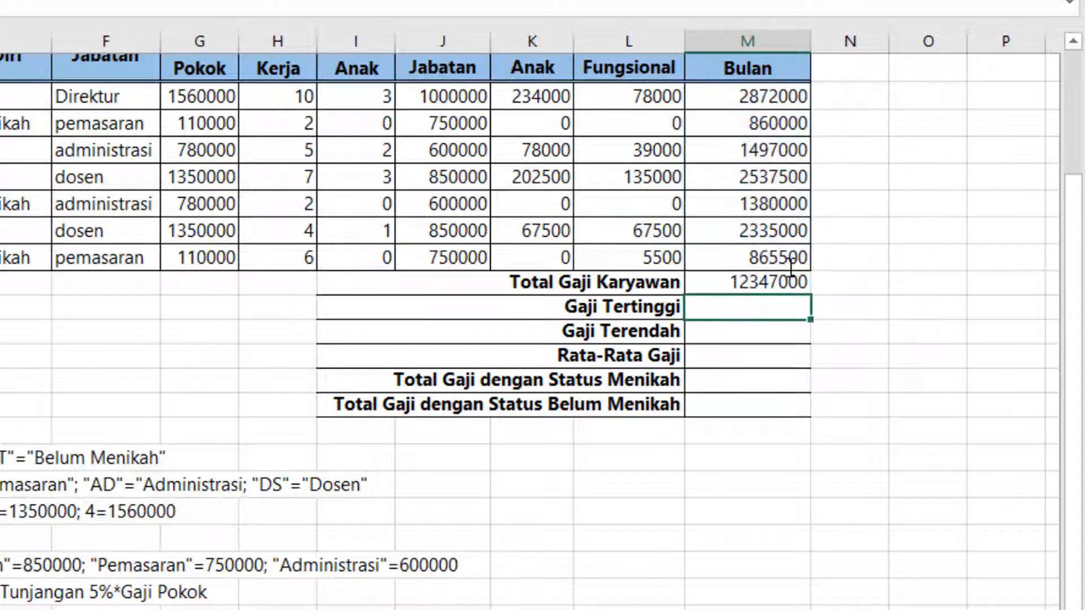
# - Find Gaji Tertinggi in M16 with the MAX function over M8:M14
pyautogui.write('=max')
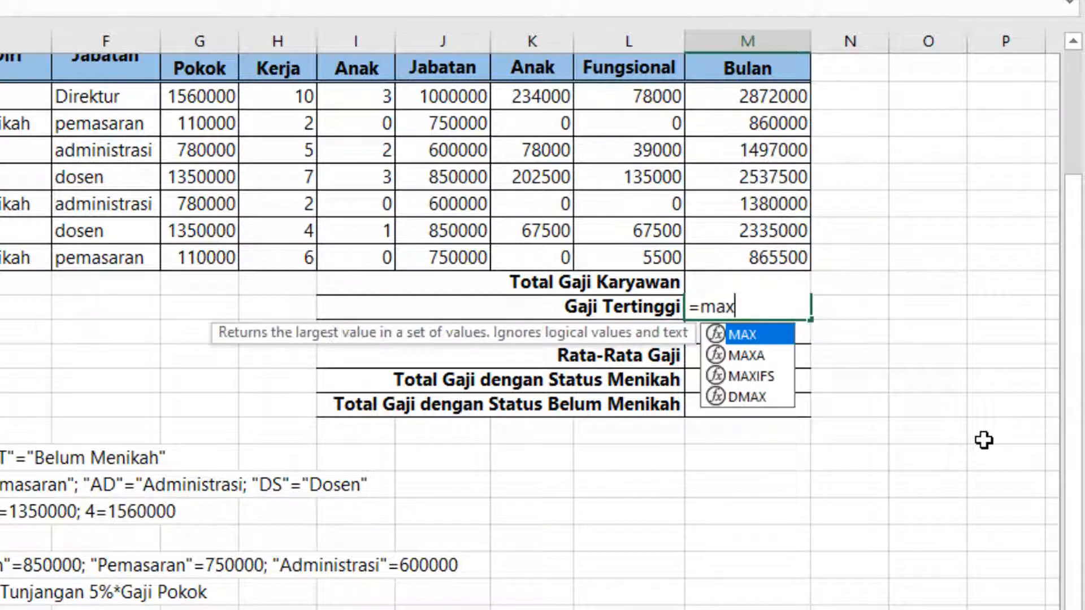
pyautogui.press('Tab')
pyautogui.moveTo(732, 102); pyautogui.dragTo(742, 260)
pyautogui.press('Return')
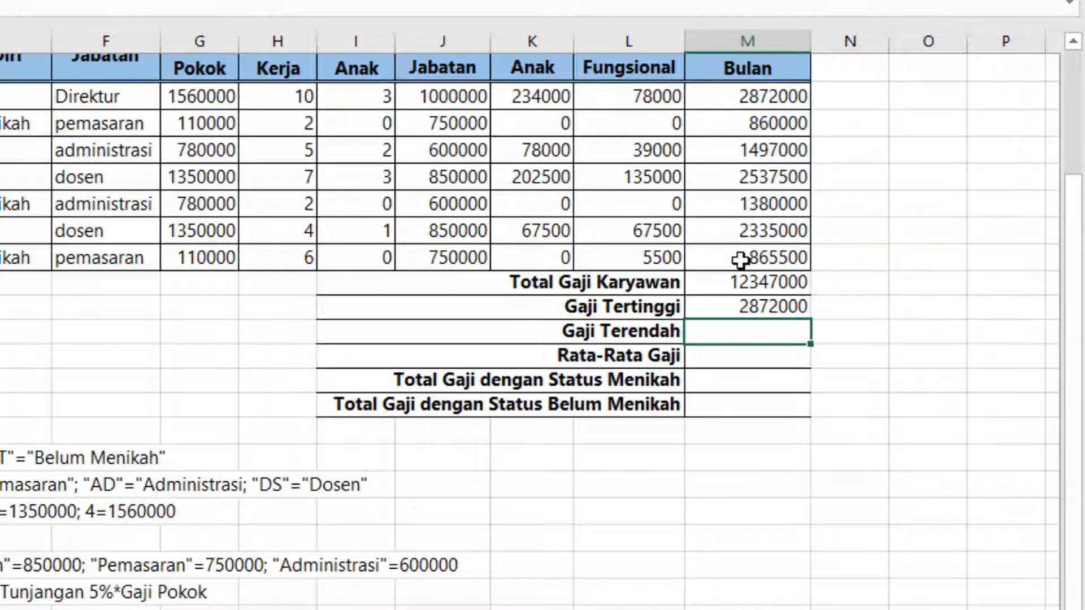
# - Find Gaji Terendah in M17 with the MIN function over M8:M14
pyautogui.write('=min')
pyautogui.press('Tab')
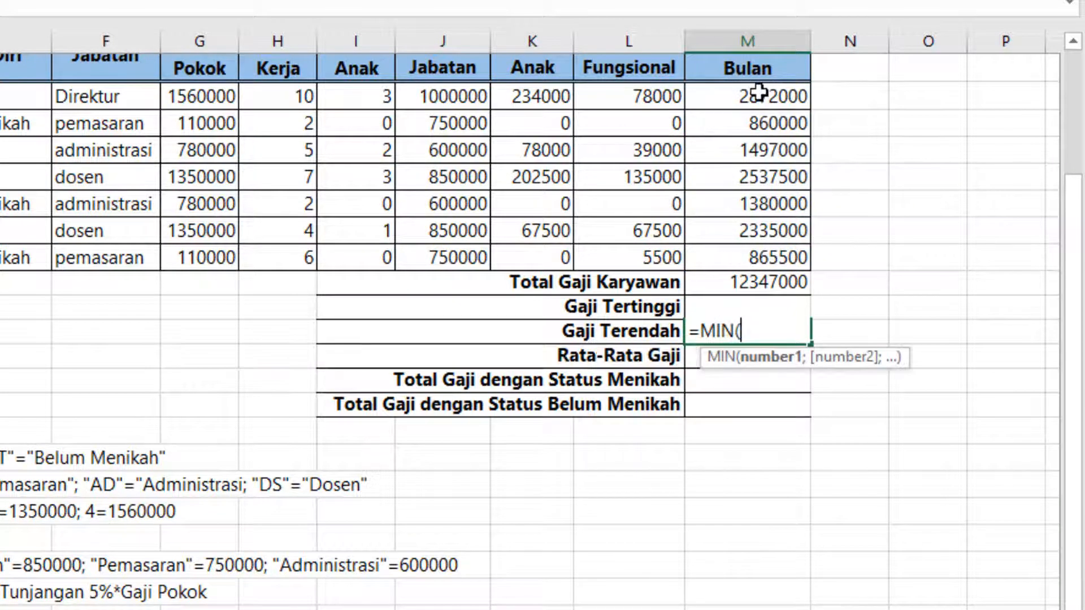
pyautogui.moveTo(758, 87); pyautogui.dragTo(787, 269)
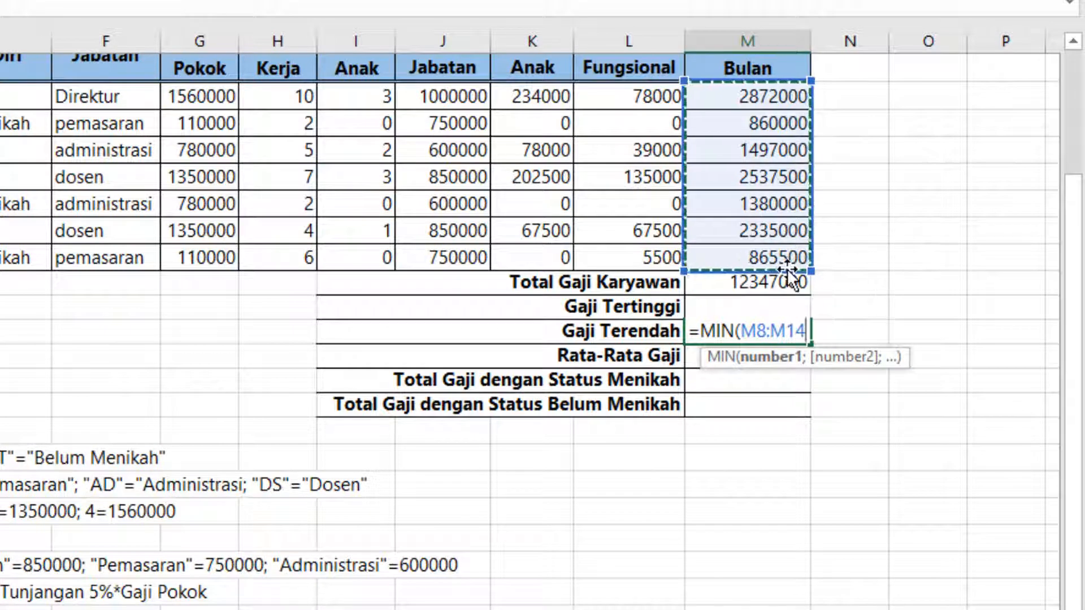
pyautogui.press('Return')
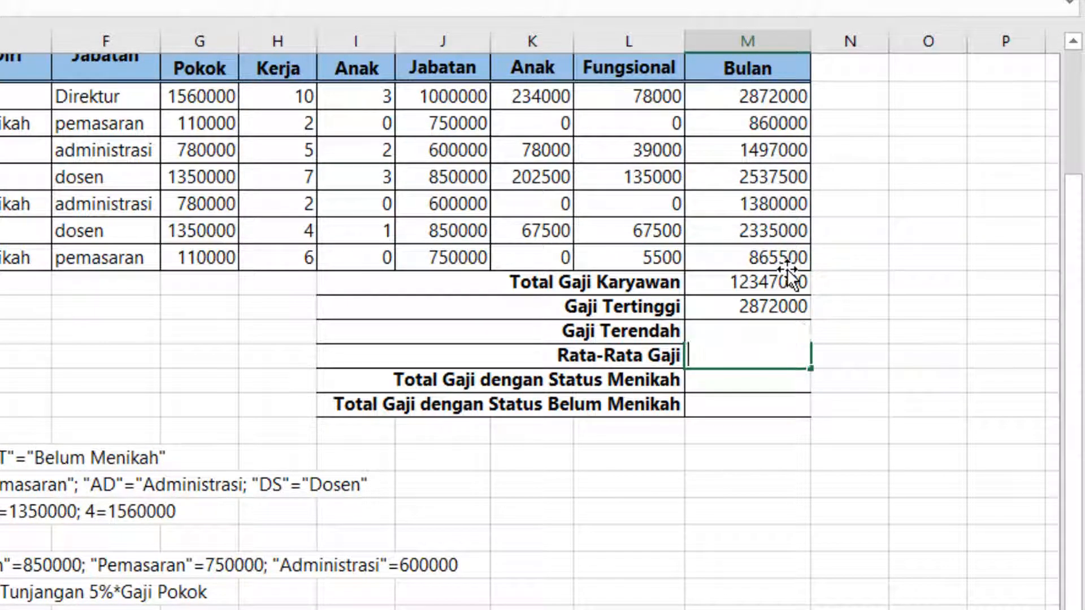
# - Calculate Rata-Rata Gaji in M18 with the AVERAGE function over M8:M14
pyautogui.write('=avera')
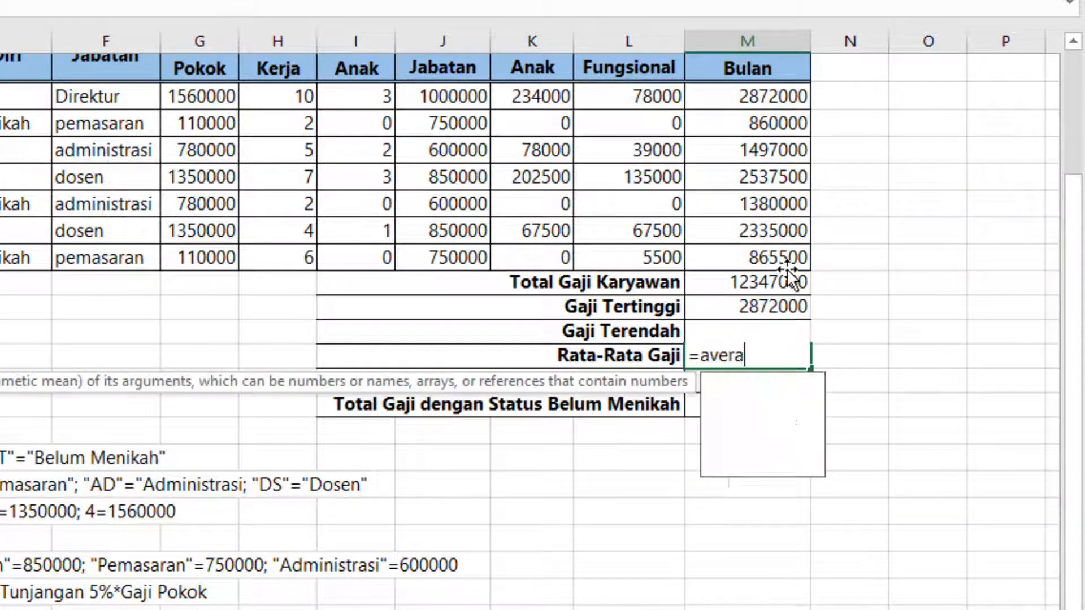
pyautogui.press('Tab')
pyautogui.moveTo(749, 98); pyautogui.dragTo(777, 260)
pyautogui.press('Return')
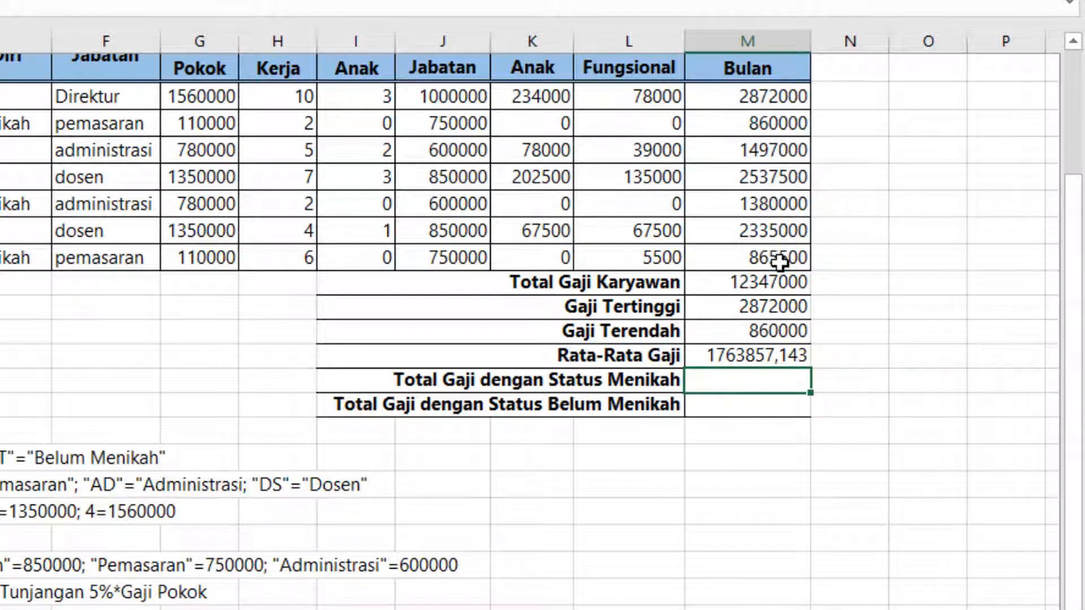
# - Calculate Total Gaji dengan Status Menikah in M19 with SUMIF, matching "menikah" in E8:E14 and summing M8:M14
pyautogui.write('=')
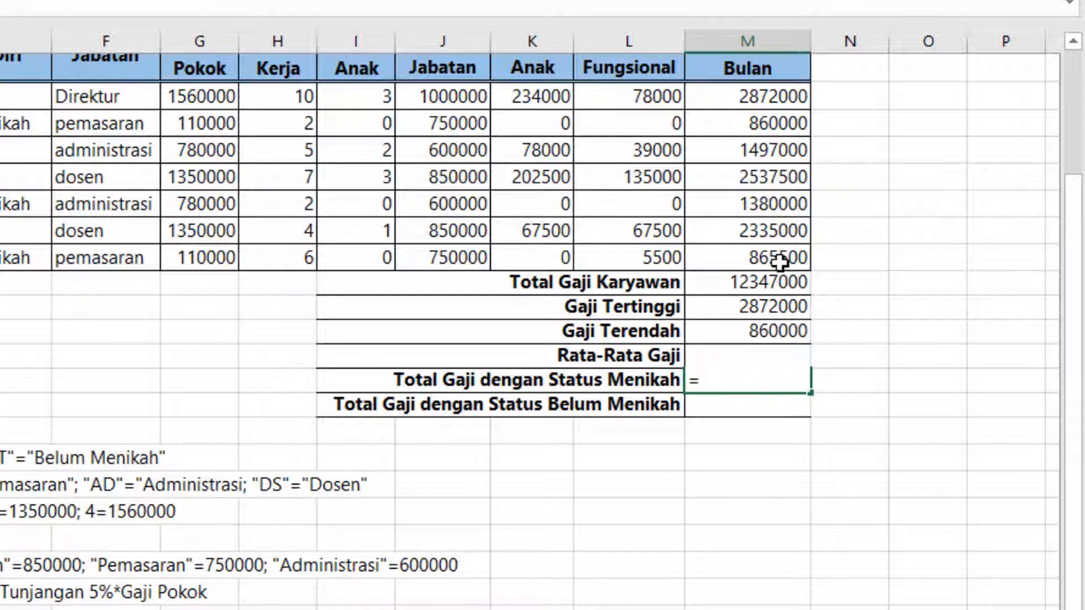
pyautogui.write('sumif')
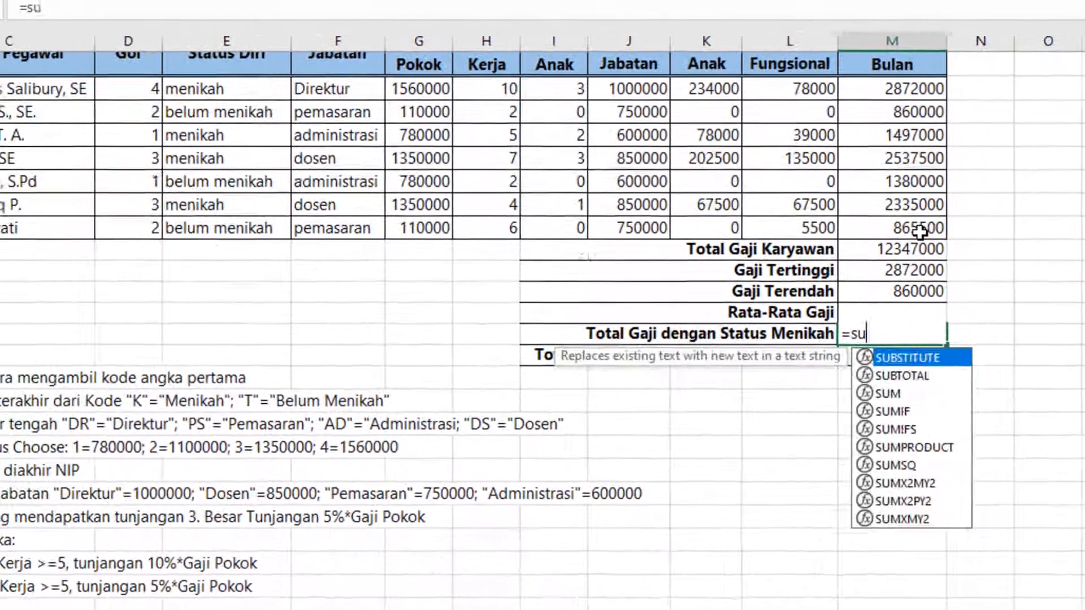
pyautogui.press('Tab')
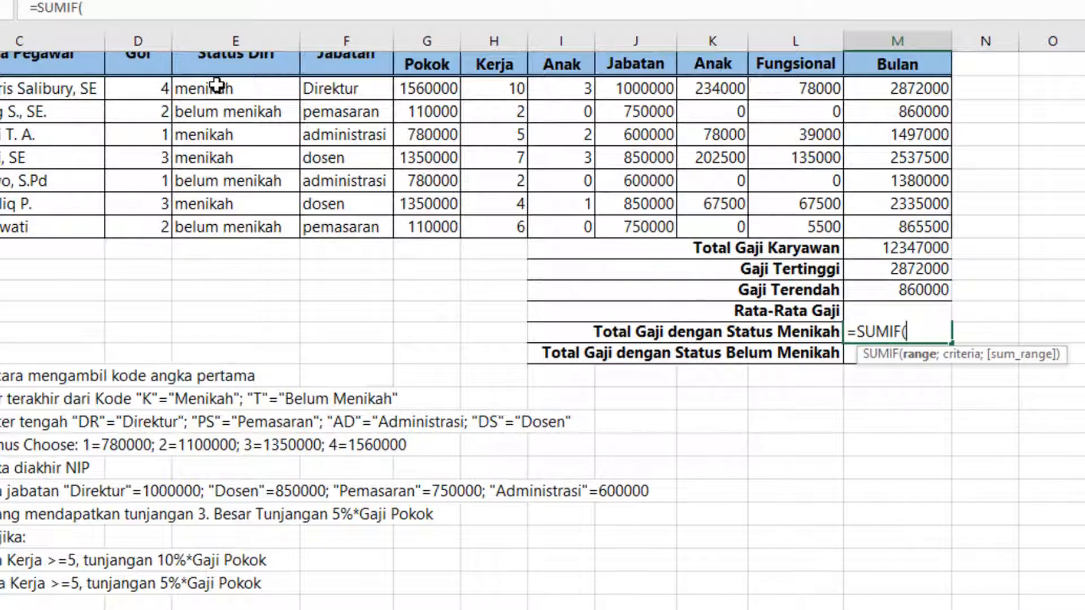
pyautogui.moveTo(215, 90); pyautogui.dragTo(215, 232)
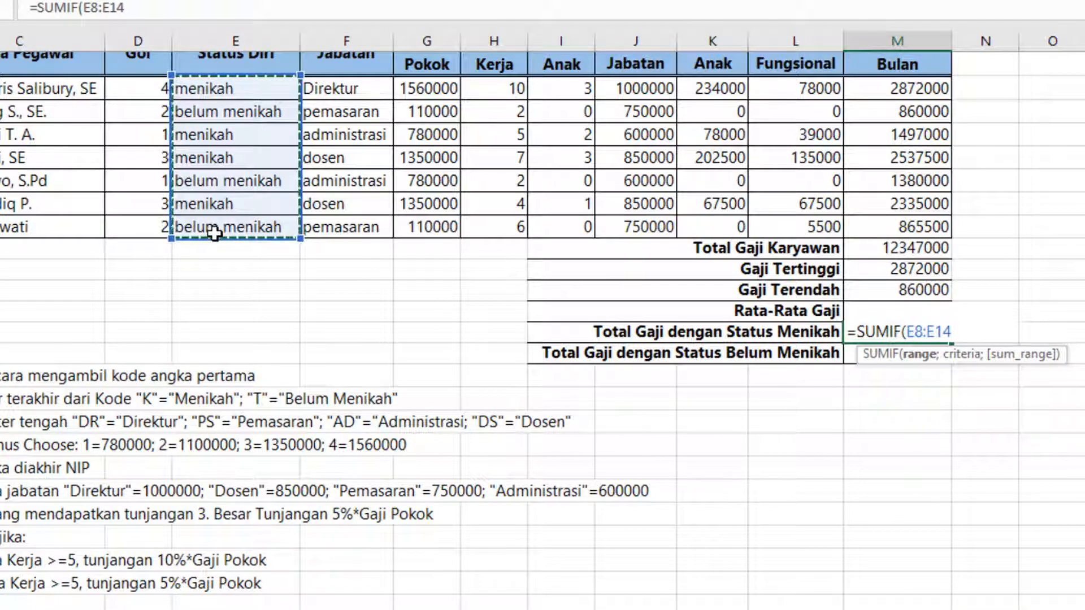
pyautogui.write(';')
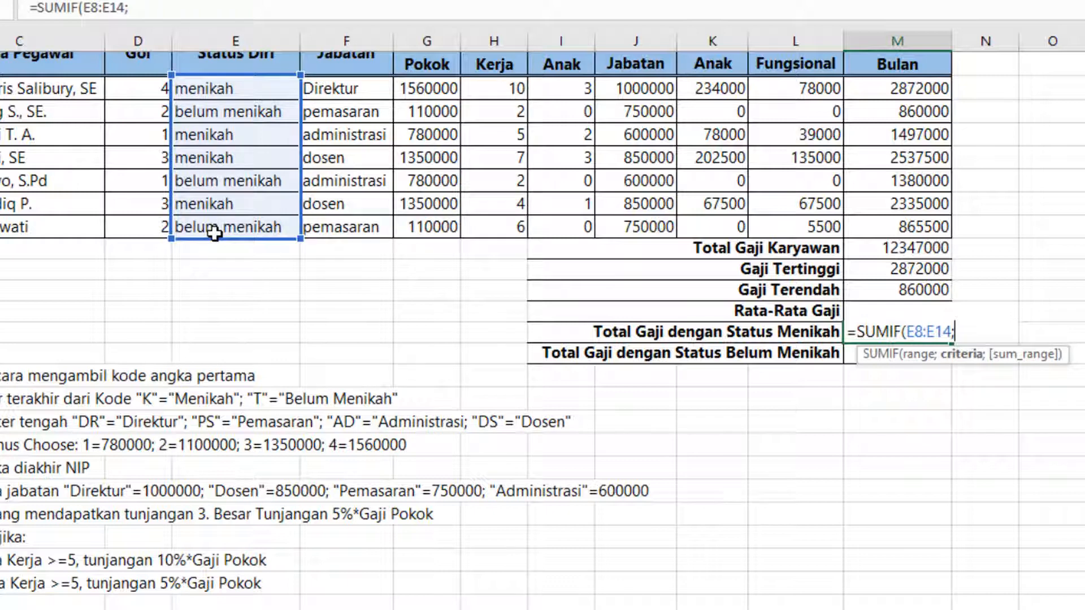
pyautogui.write('"menikah')
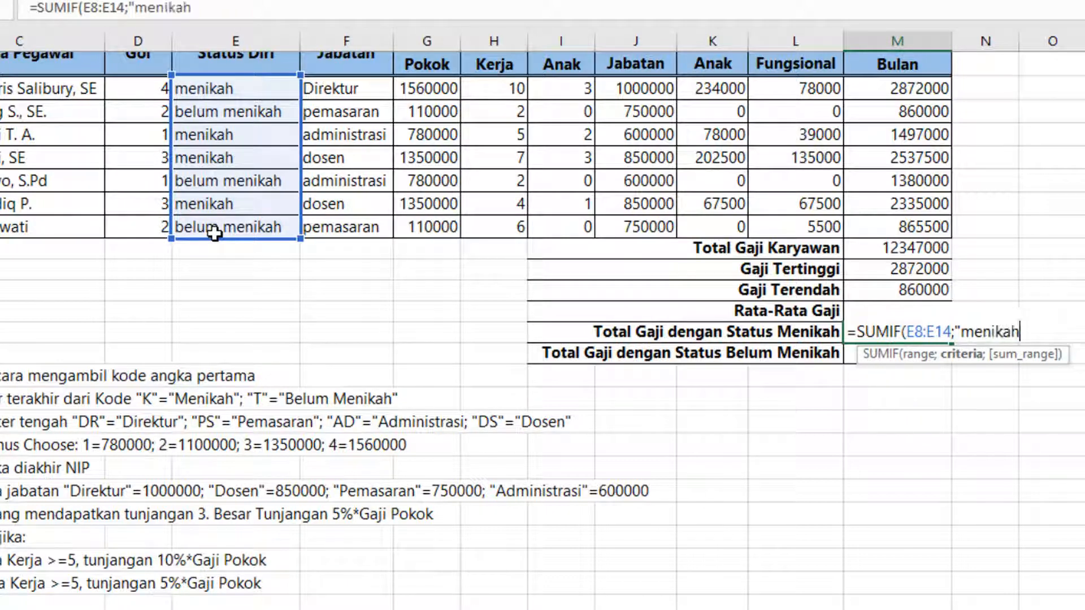
pyautogui.write('";')
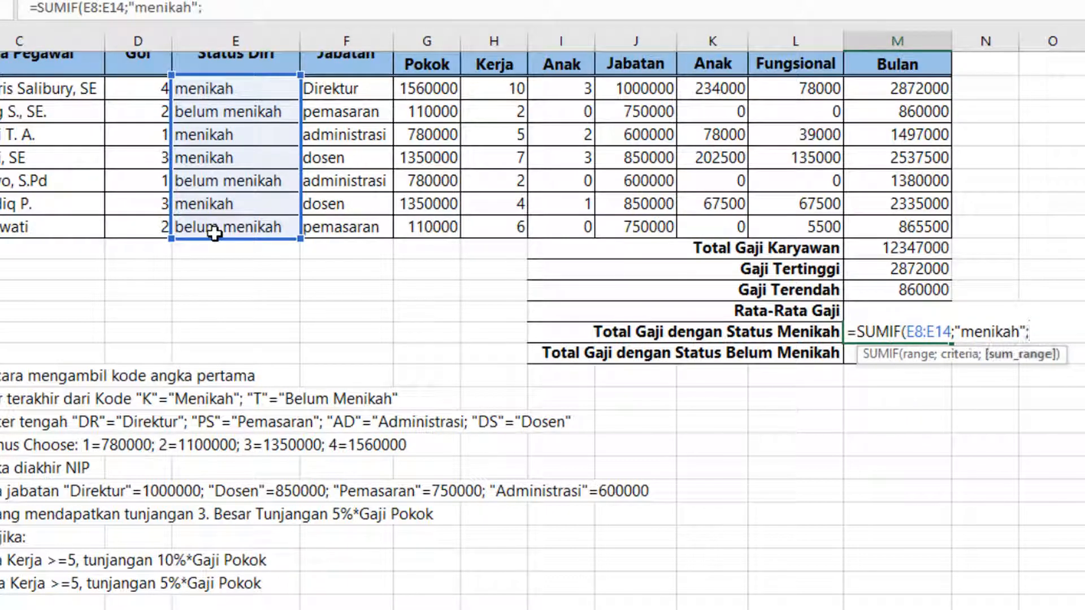
pyautogui.moveTo(898, 88); pyautogui.dragTo(910, 222)
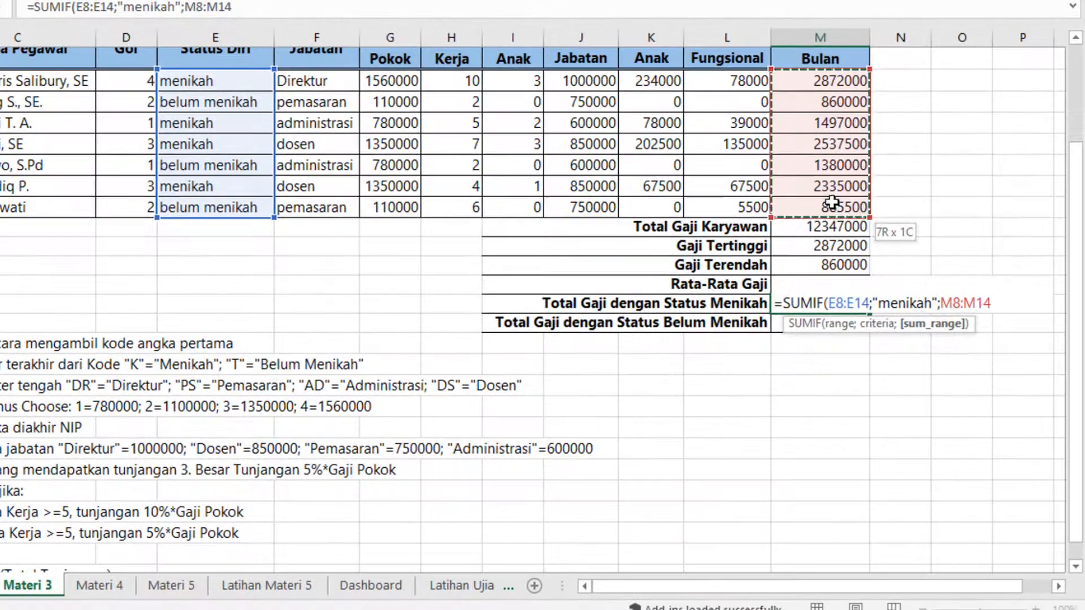
pyautogui.press('Return')
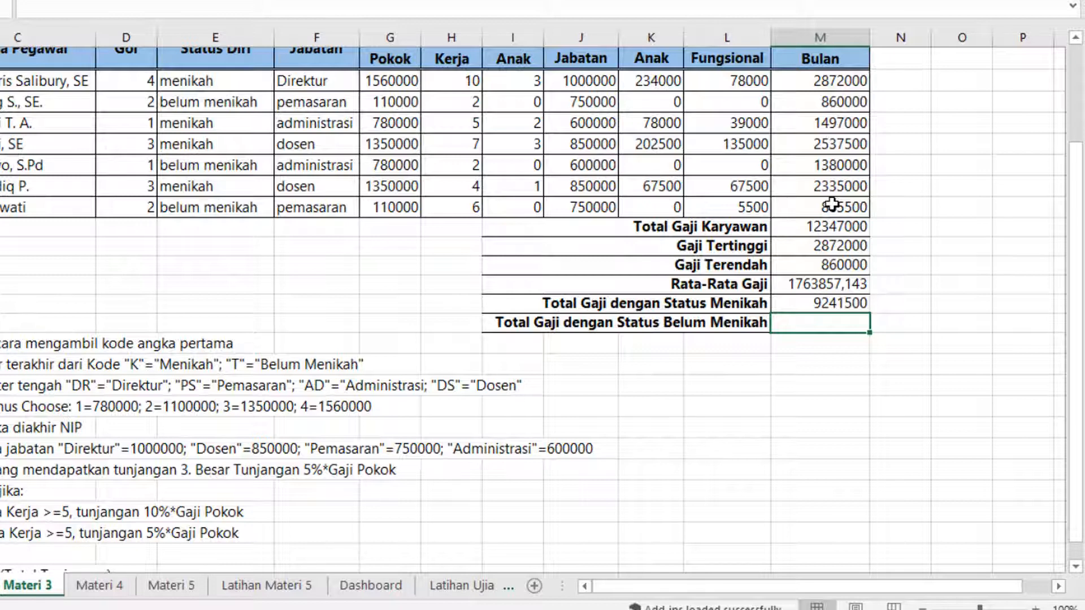
# - Calculate Total Gaji dengan Status Belum Menikah in M20 with SUMIF, matching "belum menikah" in E8:E14 and summing M8:M14
pyautogui.write('=')
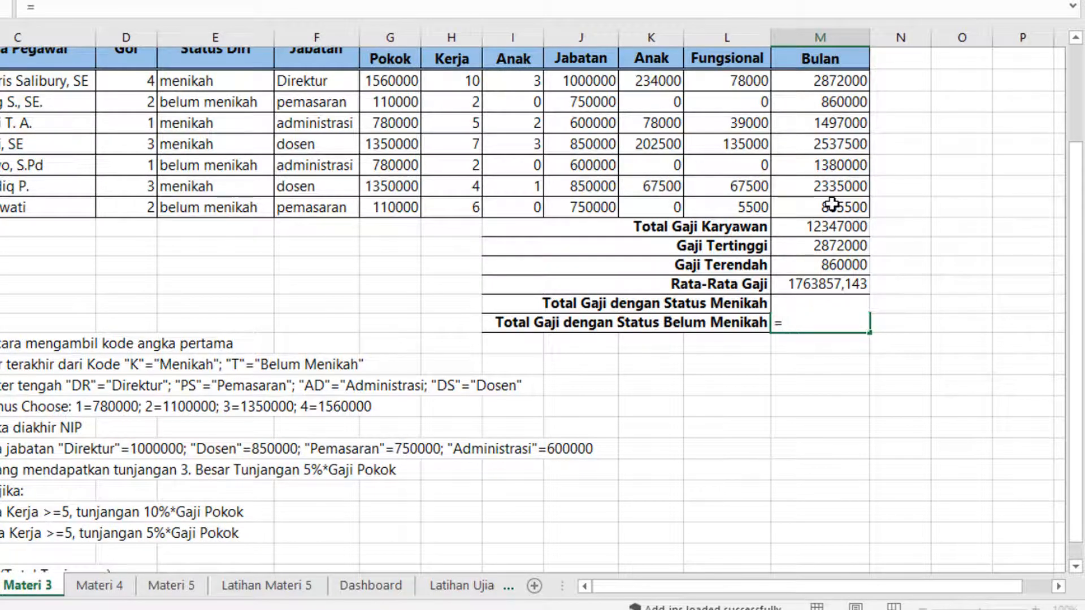
pyautogui.write('sumi')
pyautogui.press('Tab')
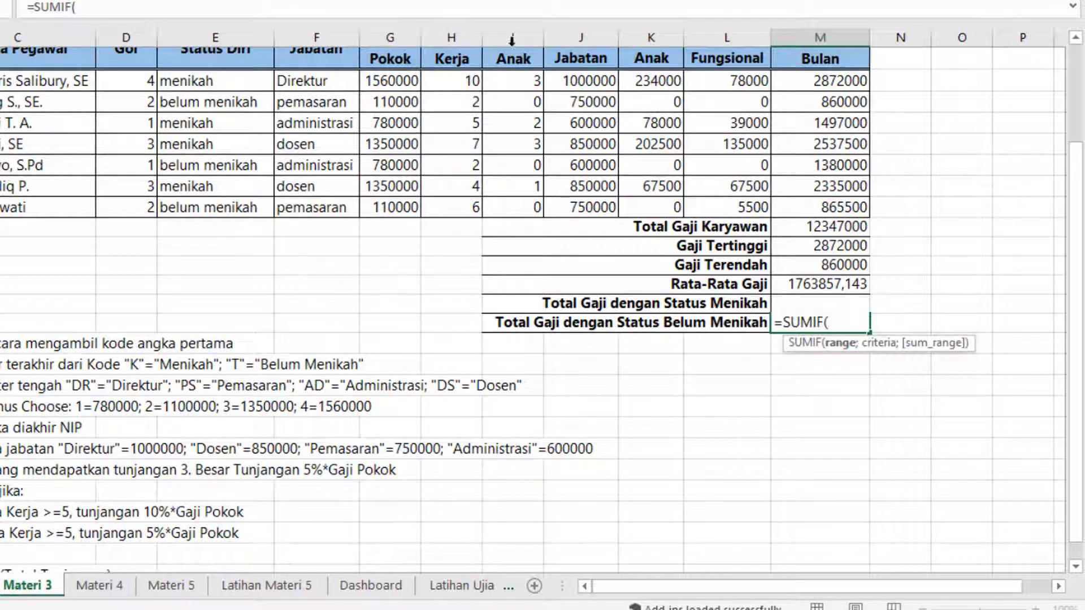
pyautogui.moveTo(213, 80); pyautogui.dragTo(206, 208)
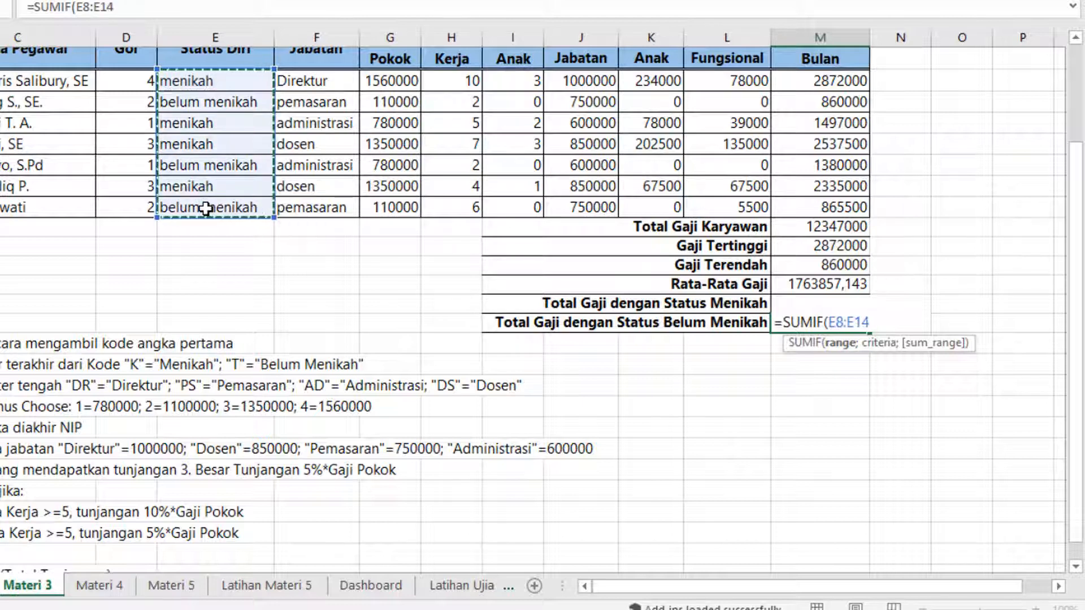
pyautogui.write(';"belum ')
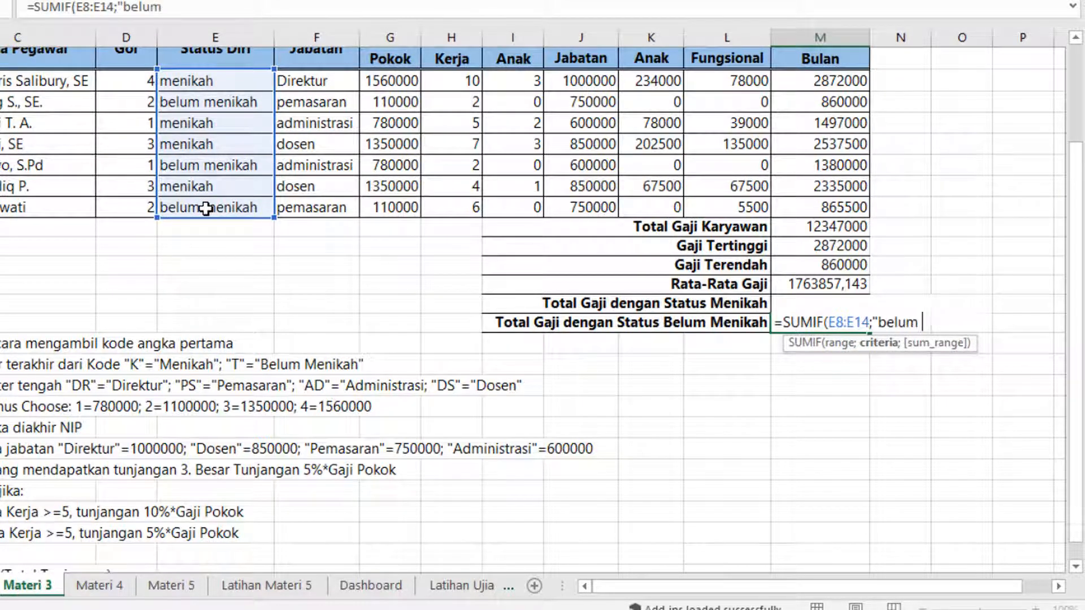
pyautogui.write('menikah";')
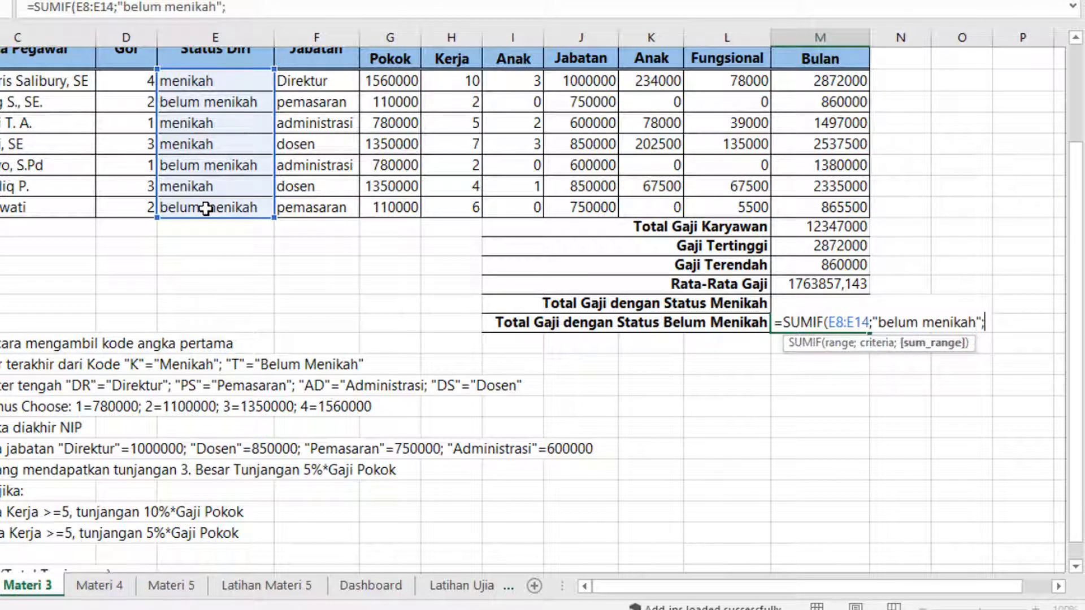
pyautogui.click(786, 86)
pyautogui.moveTo(787, 95); pyautogui.dragTo(804, 218)
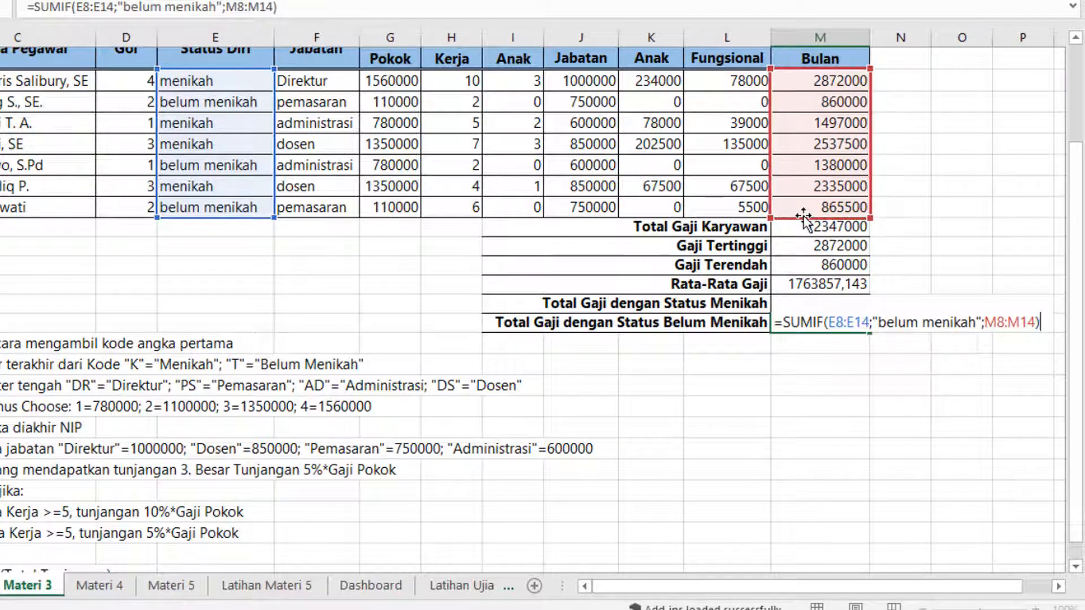
pyautogui.press('Return')
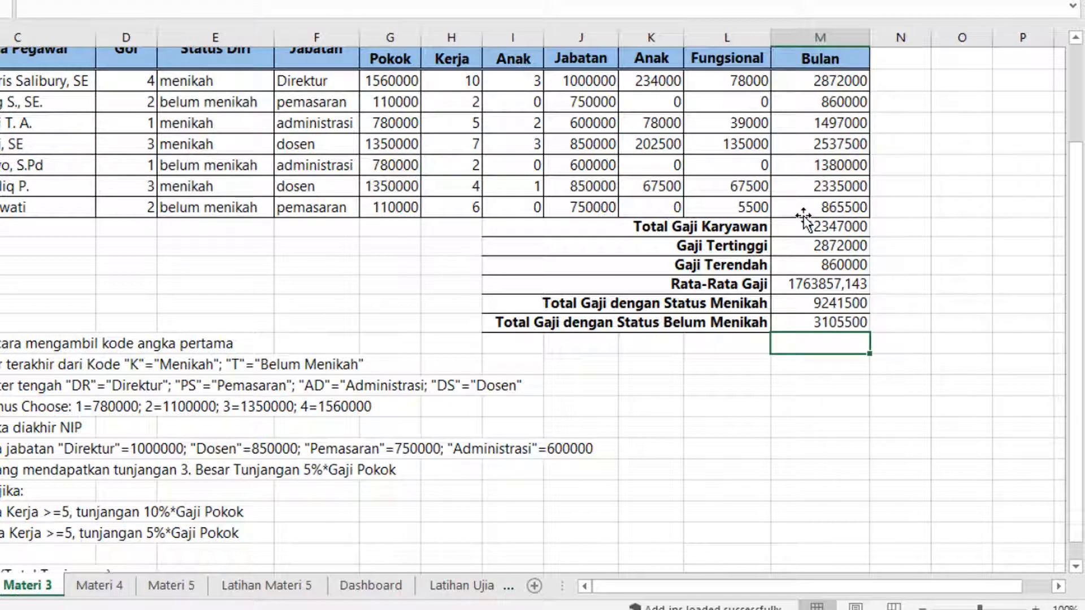
# - Format the Tunjangan and Gaji Per Bulan values in J8:M14 as Accounting without decimals, and widen columns J and K
pyautogui.scroll(1, 804, 217)
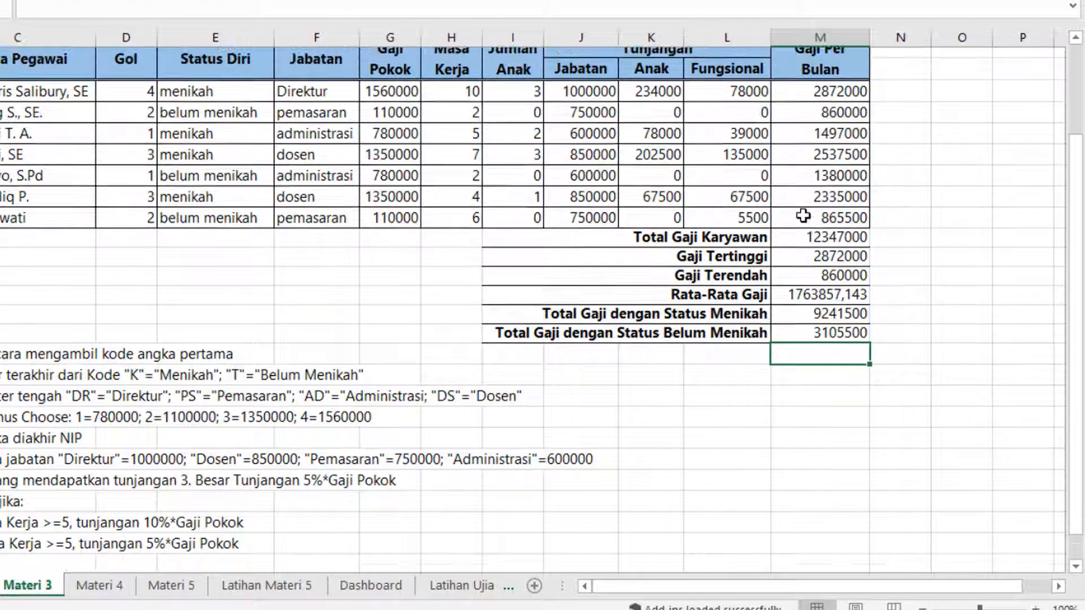
pyautogui.moveTo(806, 268); pyautogui.dragTo(562, 138)
pyautogui.doubleClick(2, 1)
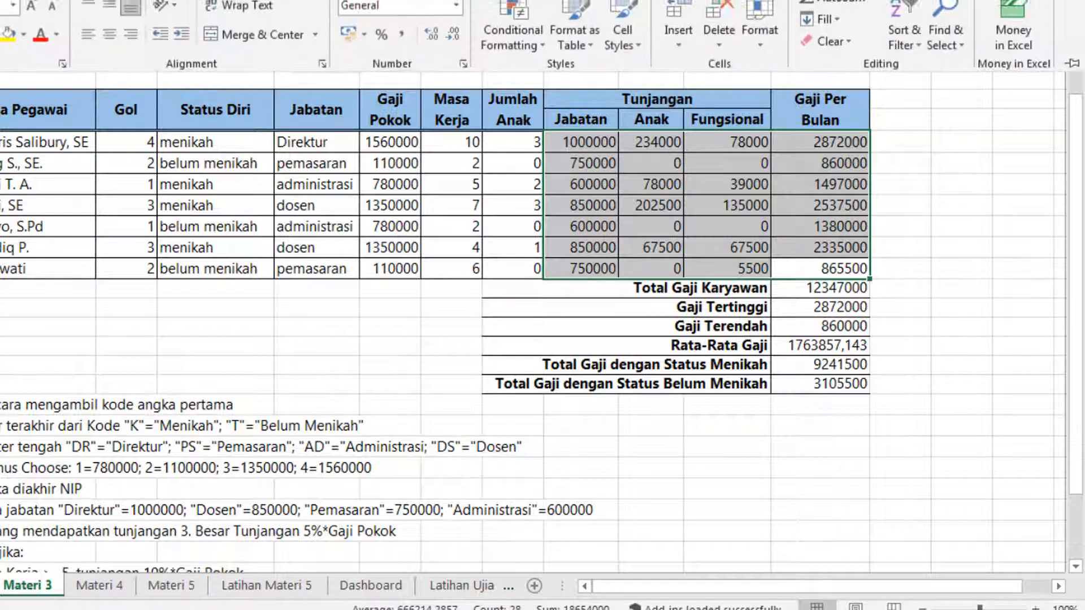
pyautogui.click(456, 8)
pyautogui.click(425, 166)
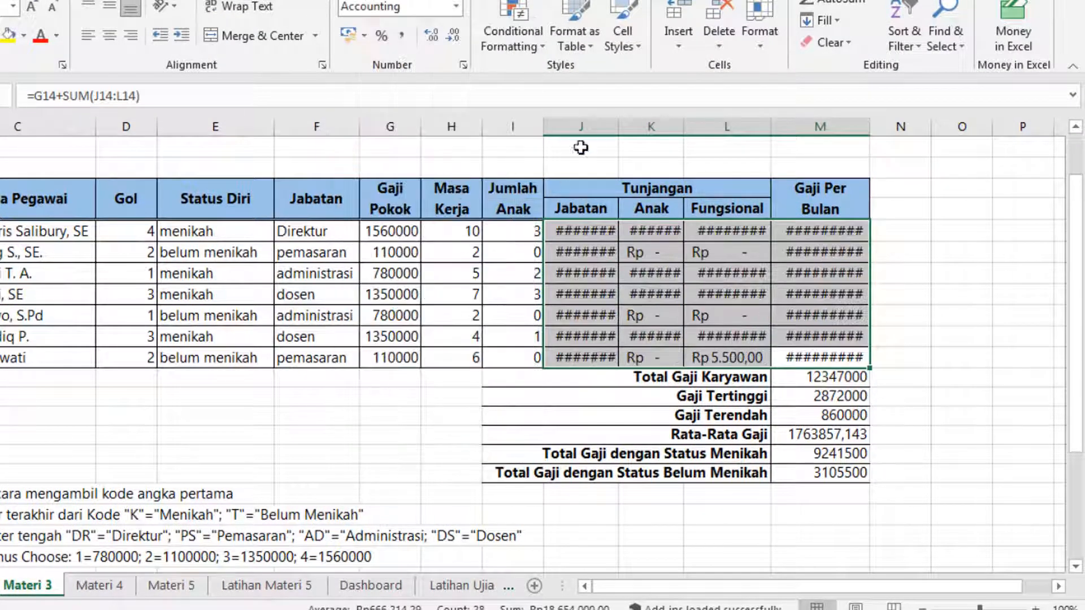
pyautogui.click(453, 35)
pyautogui.click(453, 35)
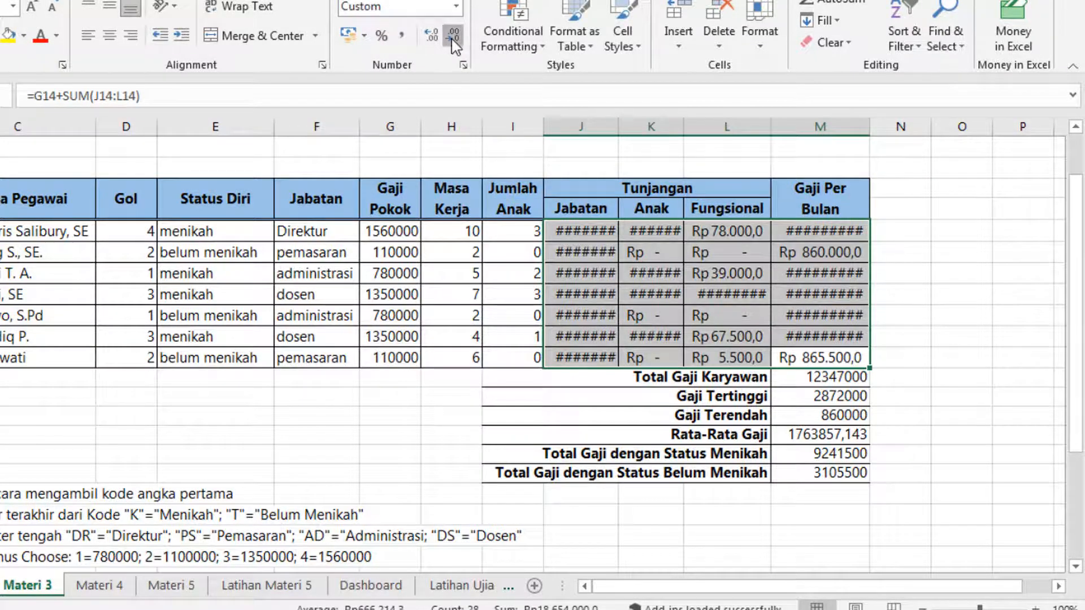
pyautogui.moveTo(618, 126); pyautogui.dragTo(629, 126)
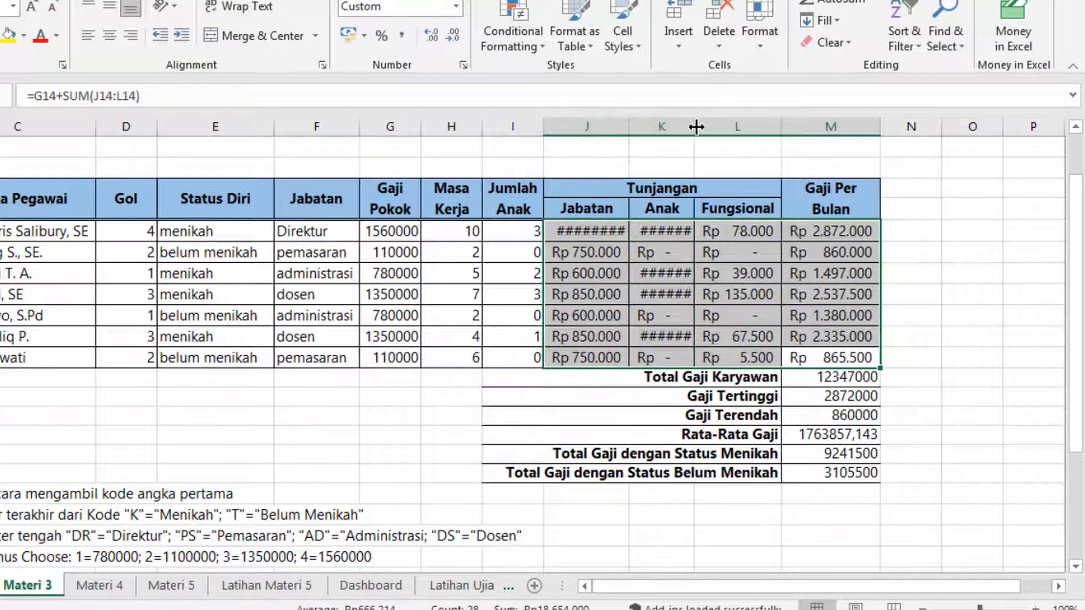
pyautogui.moveTo(695, 127); pyautogui.dragTo(714, 126)
# - Format the summary values in M15:M20 as Accounting without decimals, and widen column M to fit the amounts
pyautogui.moveTo(865, 377); pyautogui.dragTo(873, 475)
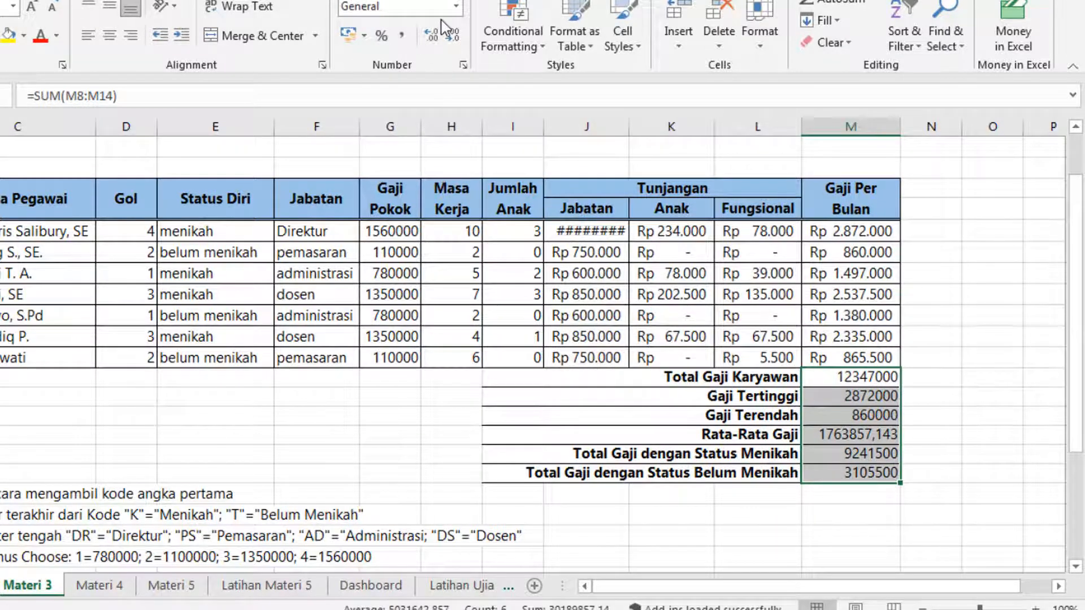
pyautogui.click(456, 6)
pyautogui.click(490, 165)
pyautogui.click(449, 34)
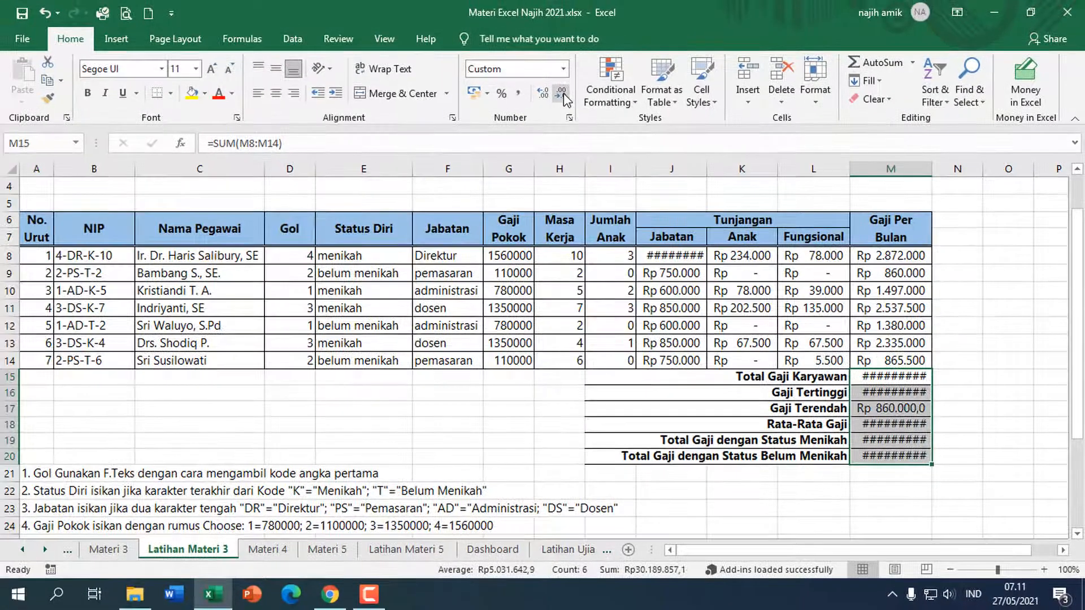
pyautogui.click(562, 96)
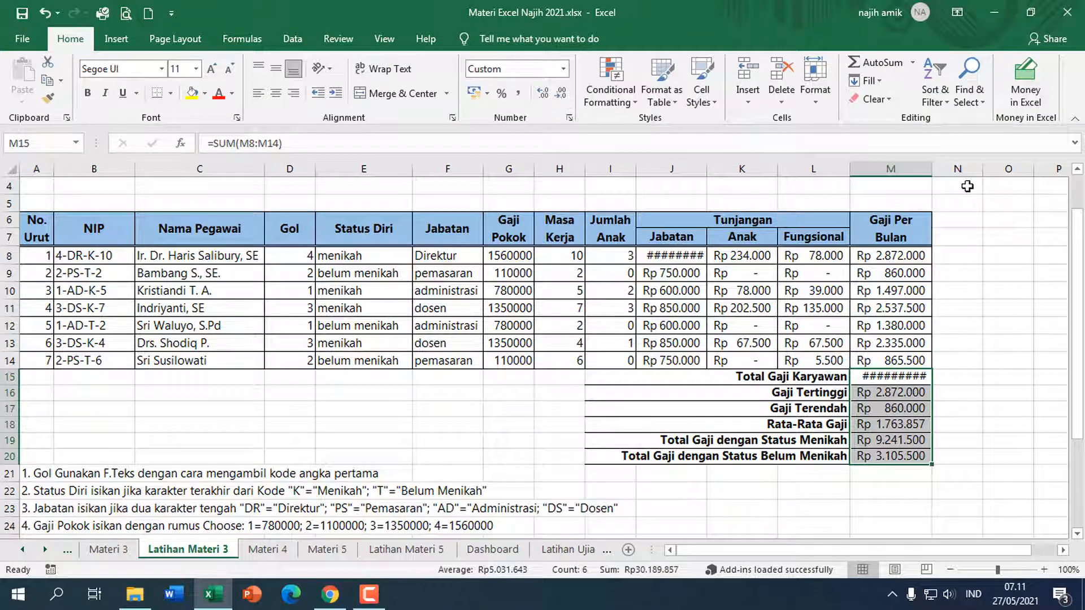
pyautogui.moveTo(932, 169); pyautogui.dragTo(964, 169)
pyautogui.scroll(1, 944, 176)
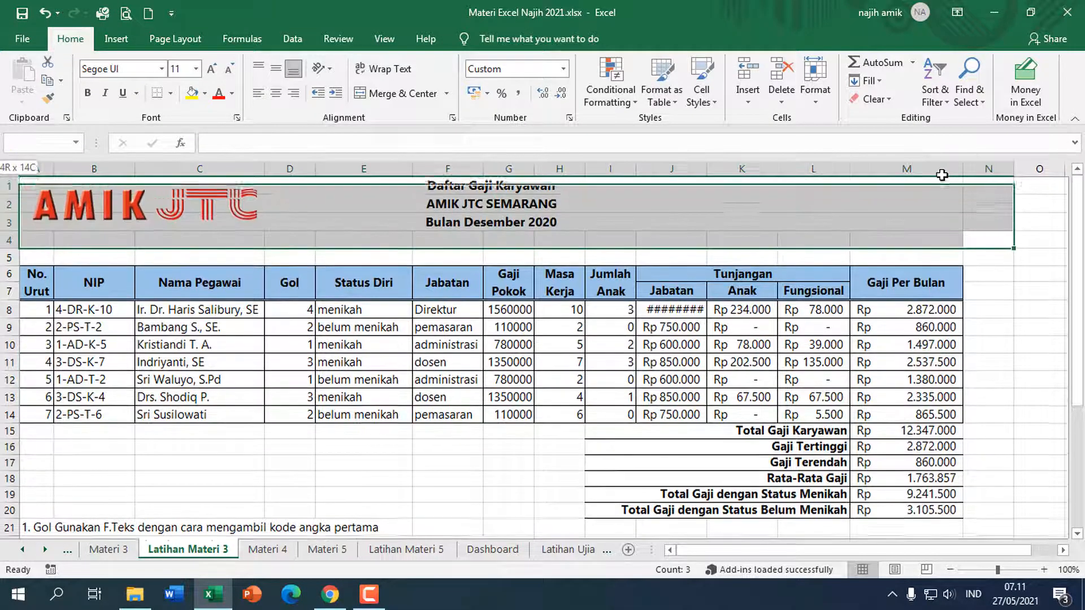
pyautogui.scroll(-1, 989, 315)
pyautogui.click(986, 325)
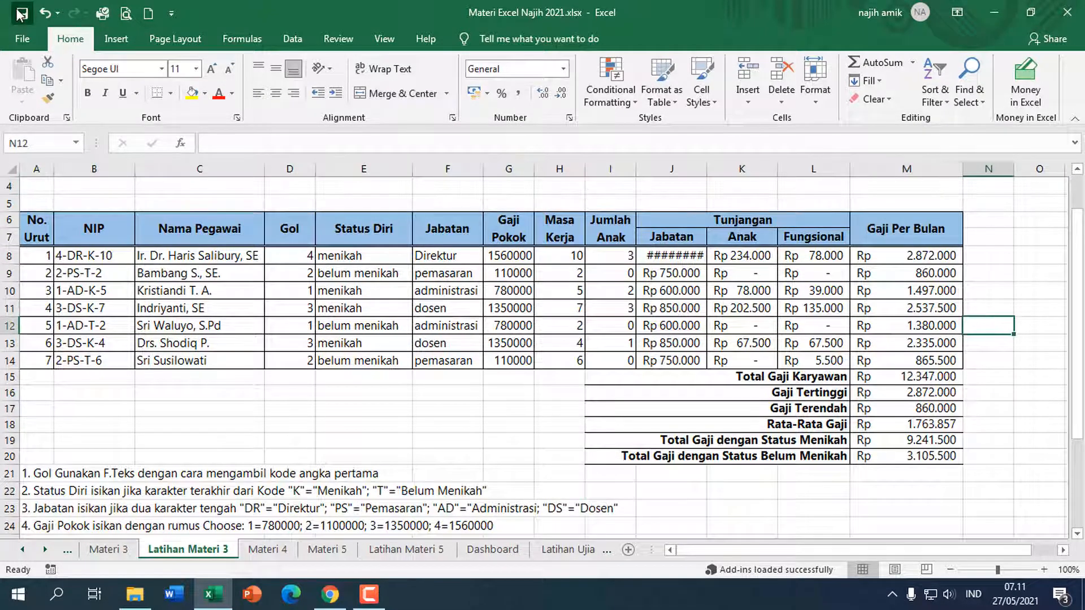
# - Widen the Tunjangan Jabatan column J enough to fit its largest amount
pyautogui.click(955, 393)
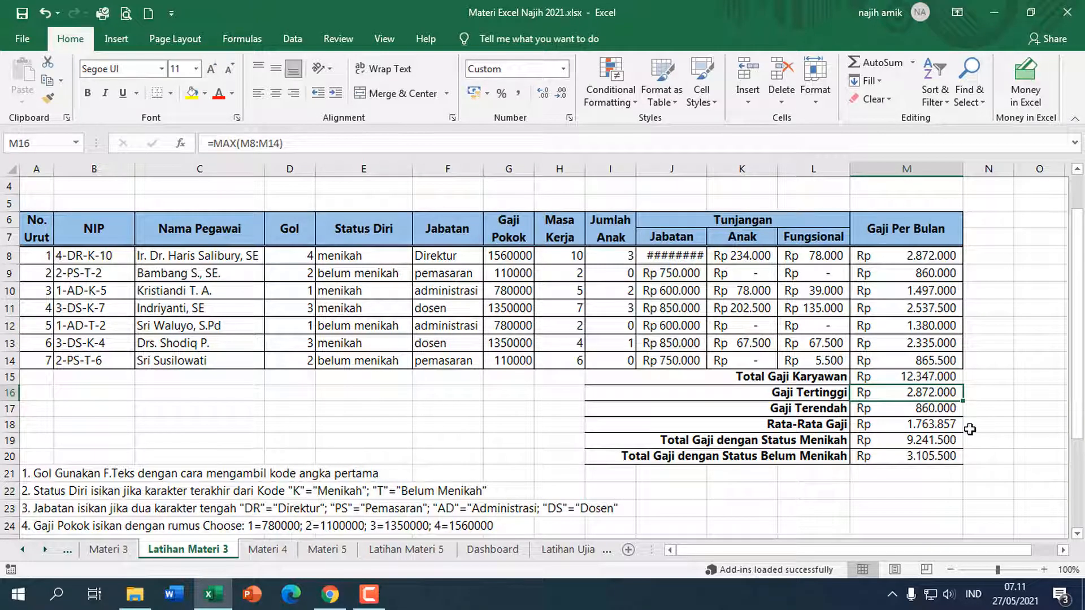
pyautogui.moveTo(705, 173); pyautogui.dragTo(718, 174)
pyautogui.scroll(1, 602, 412)
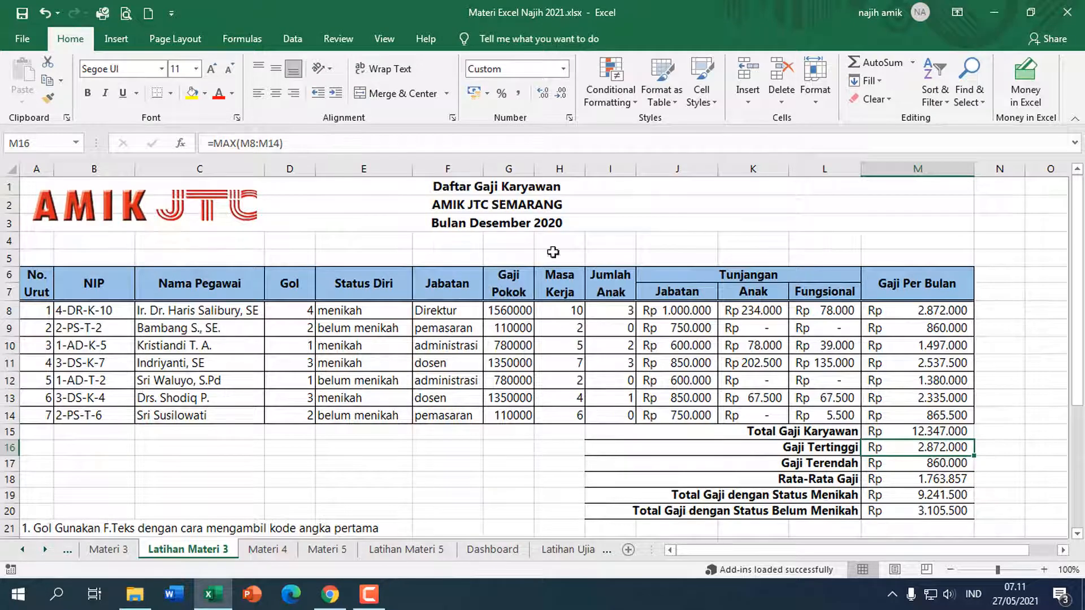
pyautogui.scroll(-3, 743, 386)
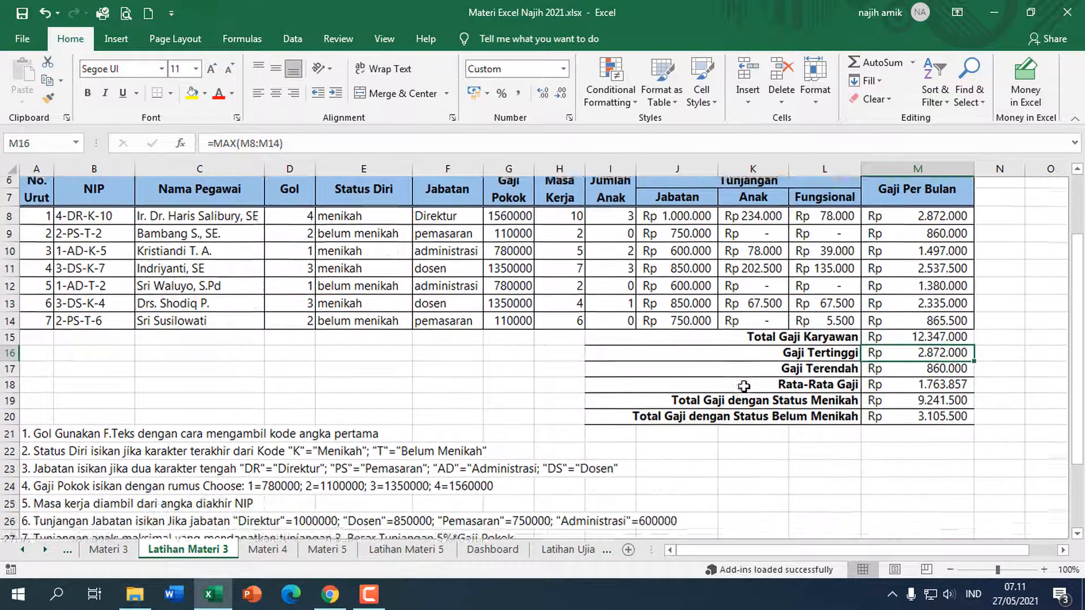
pyautogui.scroll(3, 743, 387)
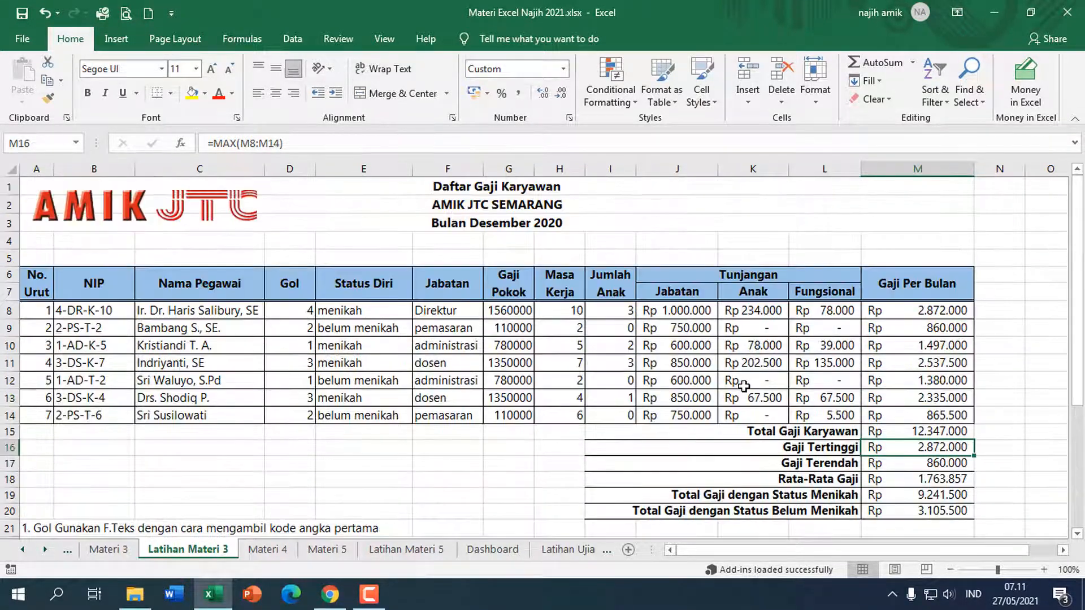
# - Shift the AMIK JTC logo slightly to the right within the report header
pyautogui.click(251, 208)
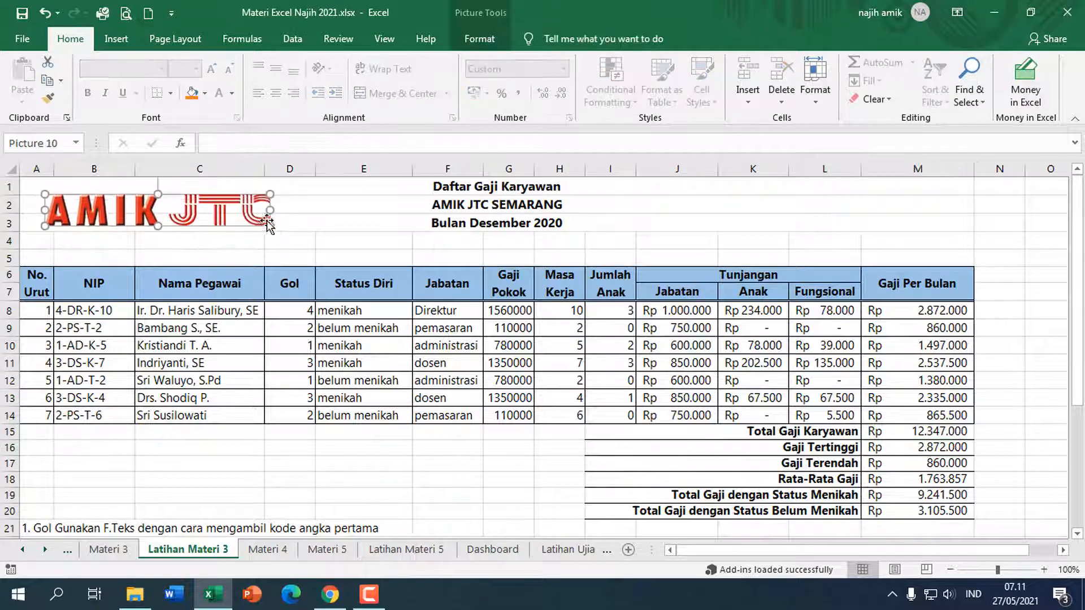
pyautogui.click(292, 223)
pyautogui.moveTo(212, 219); pyautogui.dragTo(220, 220)
# - Set the print area to A1:M20, covering the report title, salary table and summary rows
pyautogui.click(39, 187)
pyautogui.scroll(-2, 894, 421)
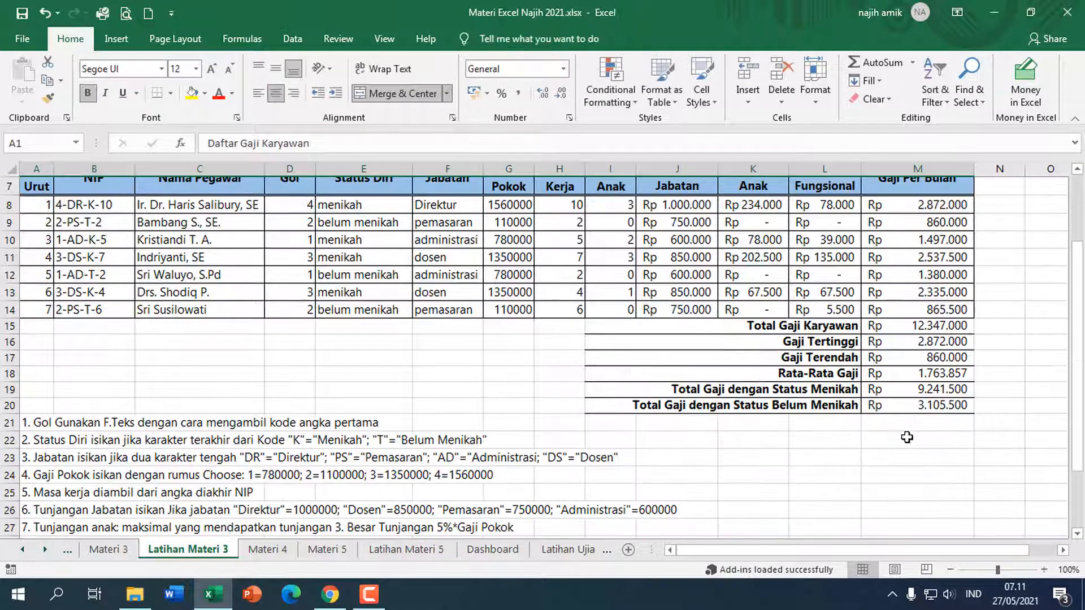
pyautogui.keyDown('shift'); pyautogui.click(945, 406); pyautogui.keyUp('shift')
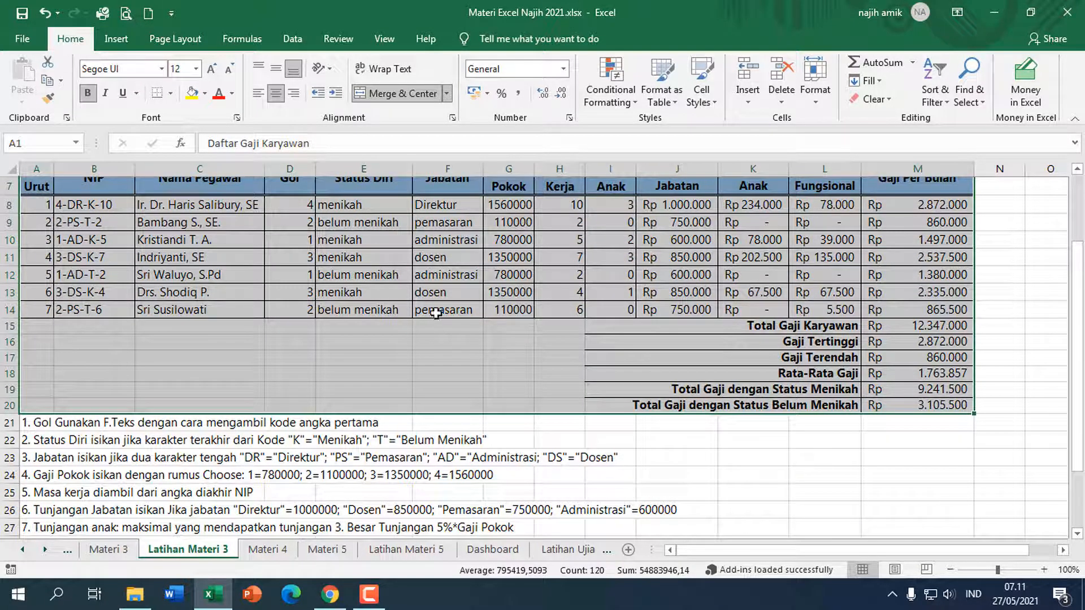
pyautogui.scroll(2, 195, 289)
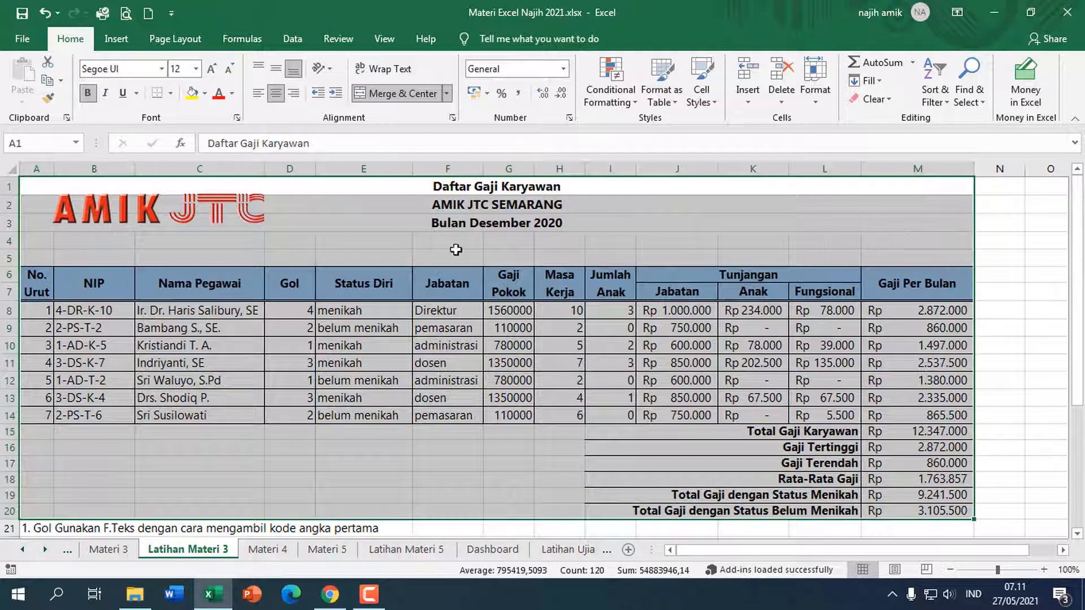
pyautogui.click(175, 39)
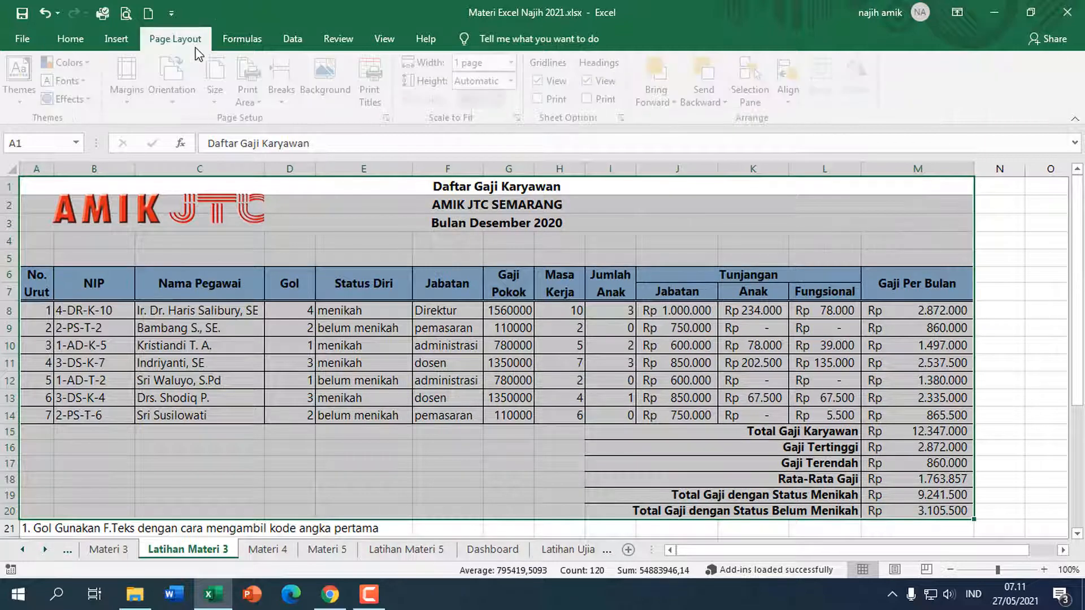
pyautogui.click(254, 94)
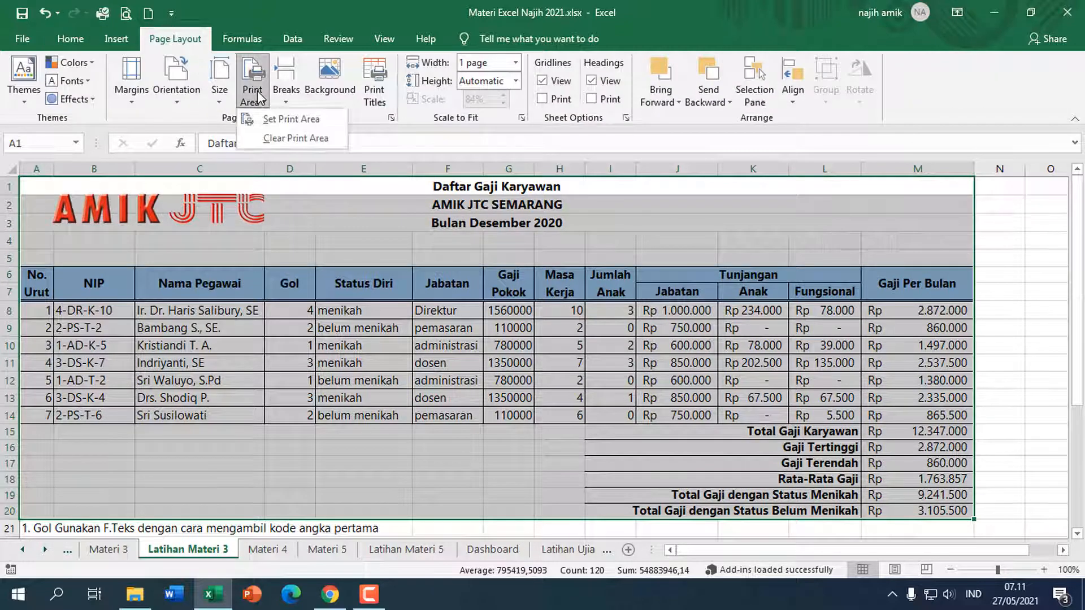
pyautogui.click(274, 120)
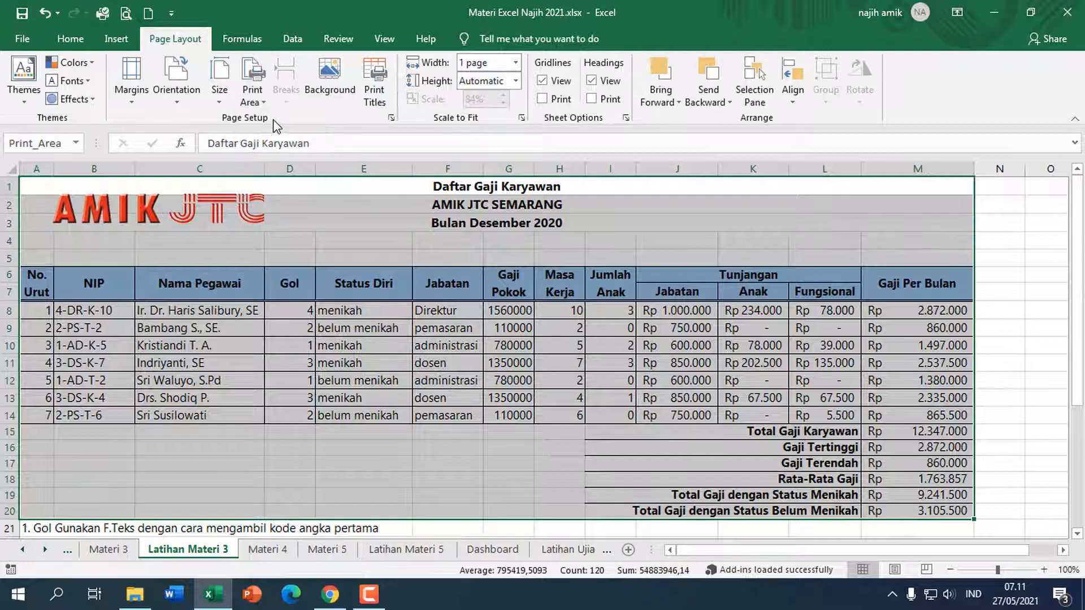
# - Open the print preview, try Portrait Orientation for the report, and switch back to Landscape Orientation
pyautogui.click(39, 44)
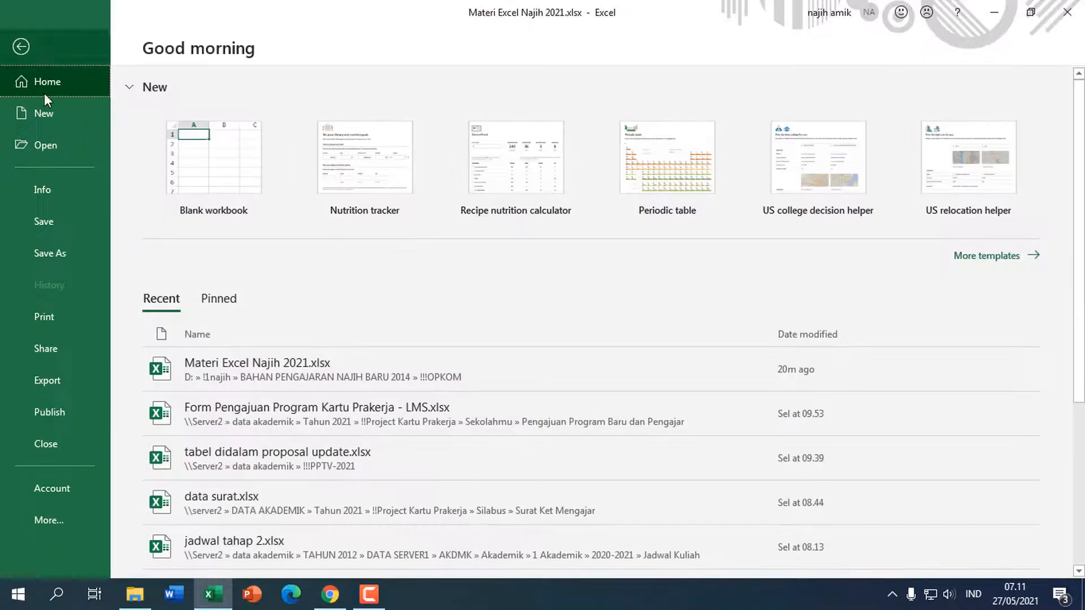
pyautogui.click(73, 315)
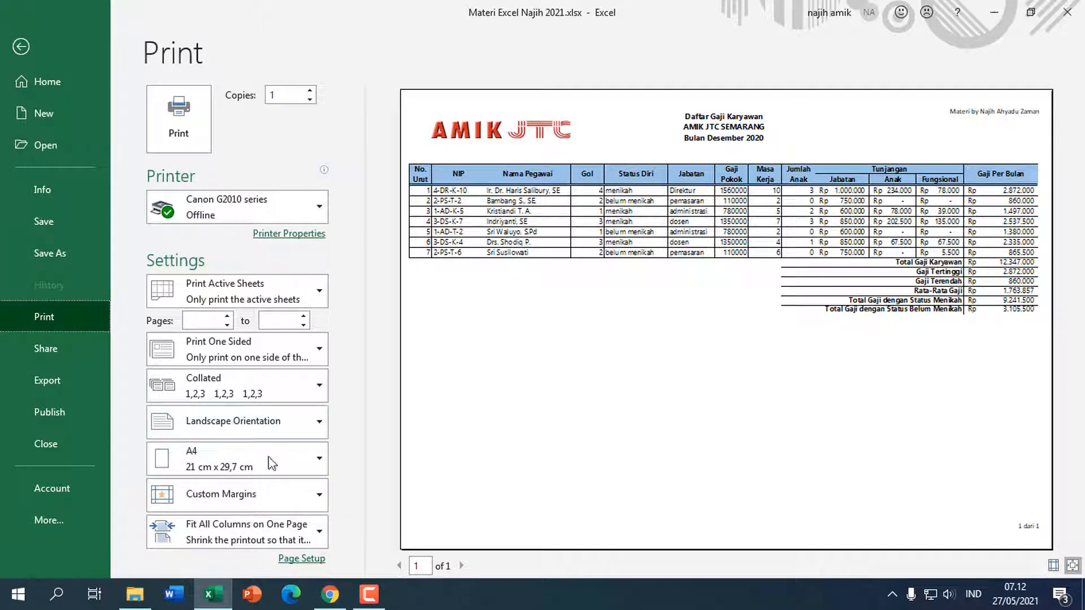
pyautogui.click(260, 433)
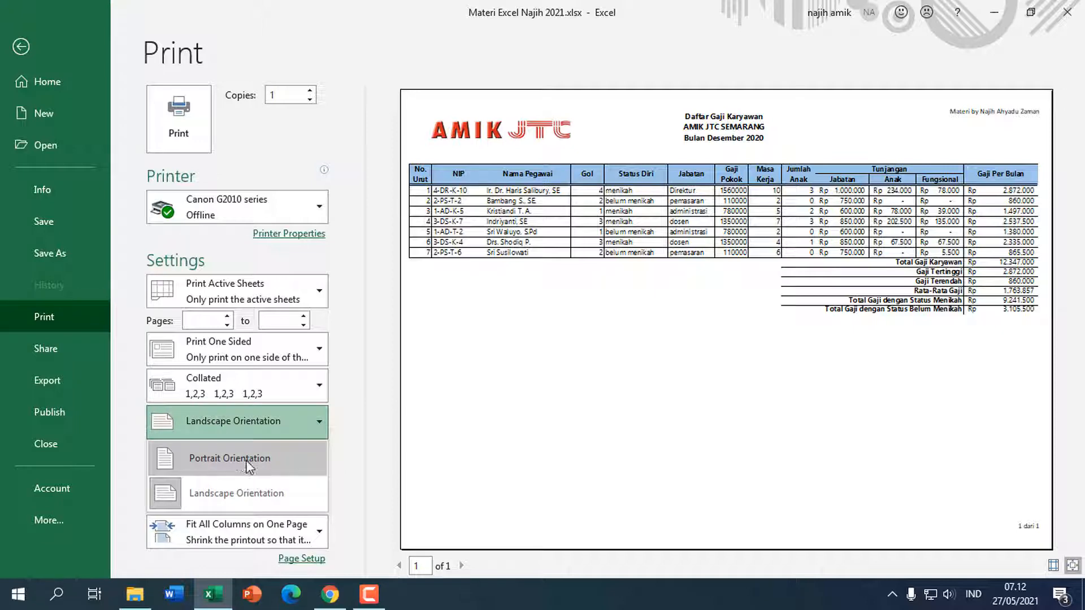
pyautogui.click(249, 459)
pyautogui.click(257, 435)
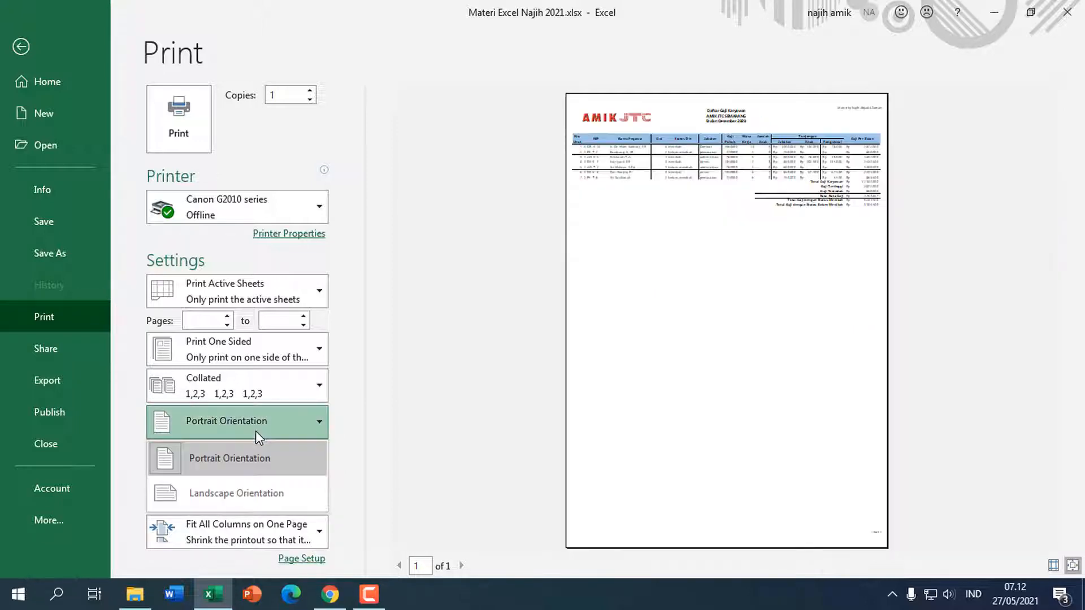
pyautogui.click(256, 487)
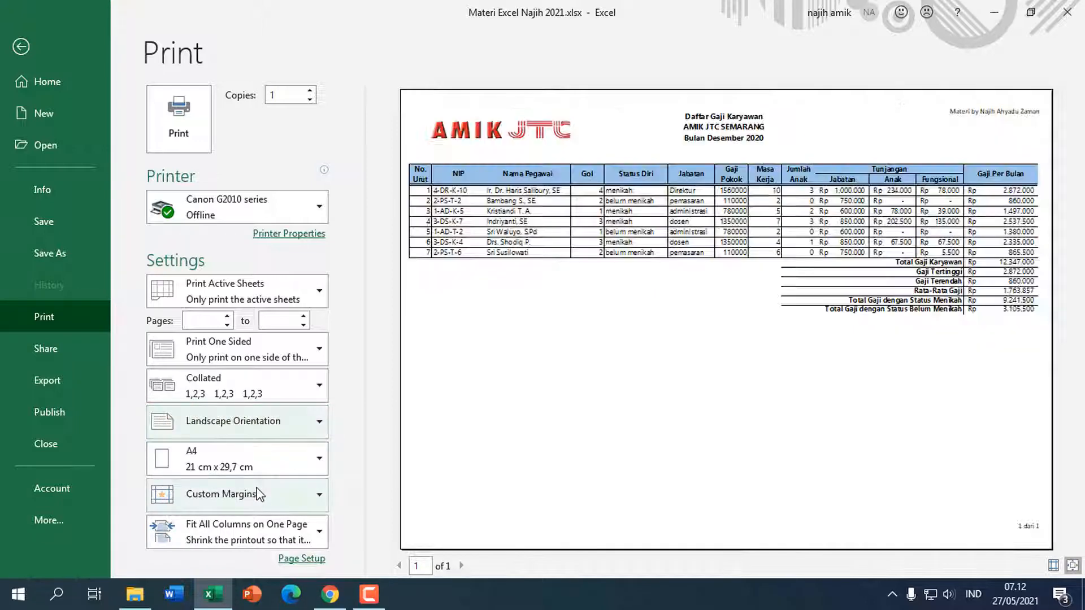
# - Review the available paper sizes and the custom margins, including the horizontal centering on the page
pyautogui.click(275, 463)
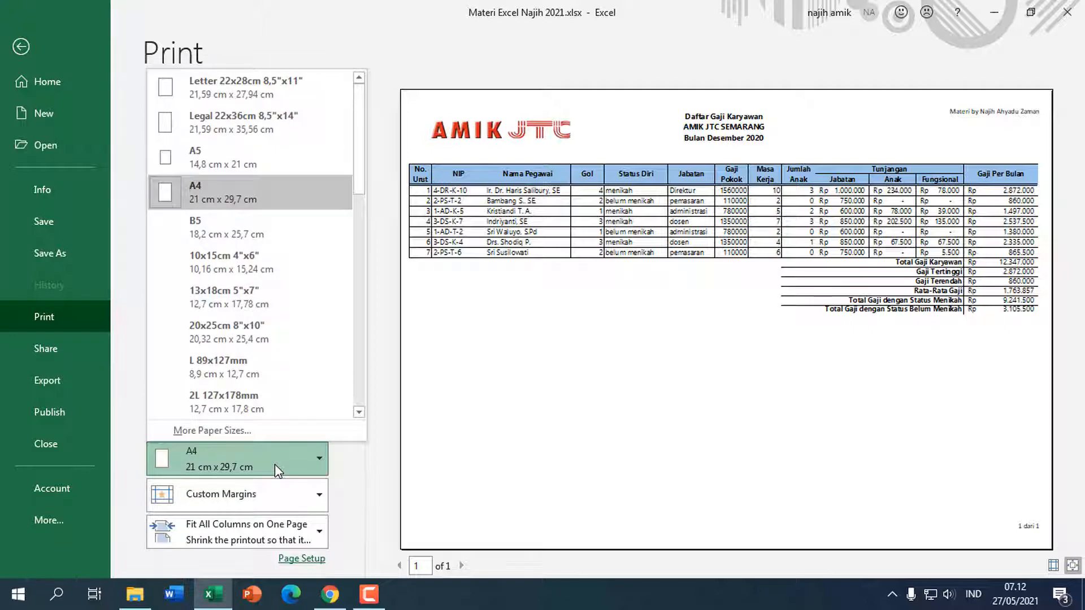
pyautogui.click(275, 463)
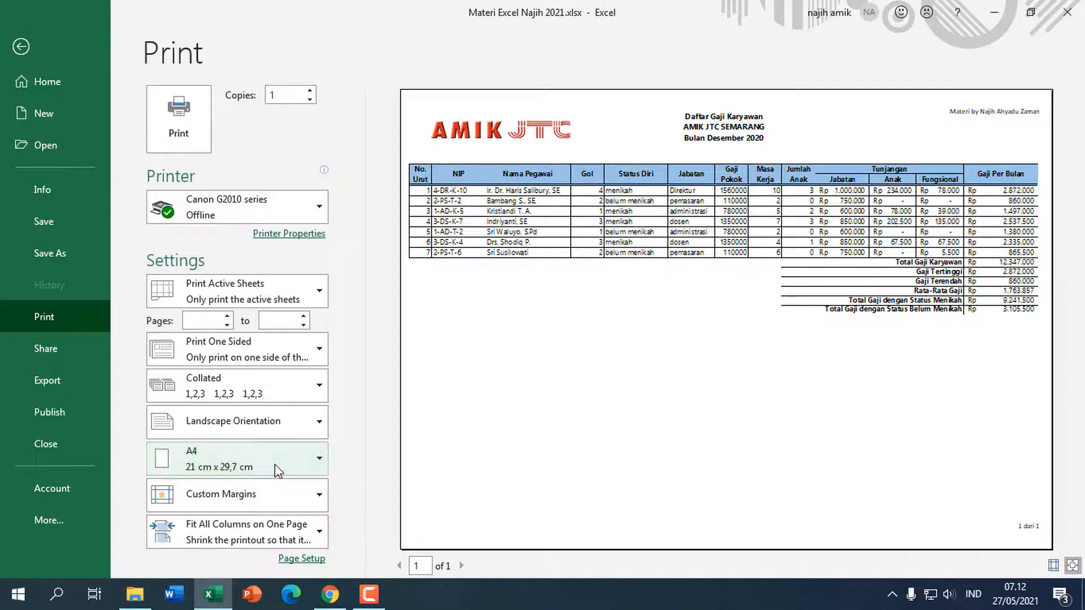
pyautogui.click(280, 493)
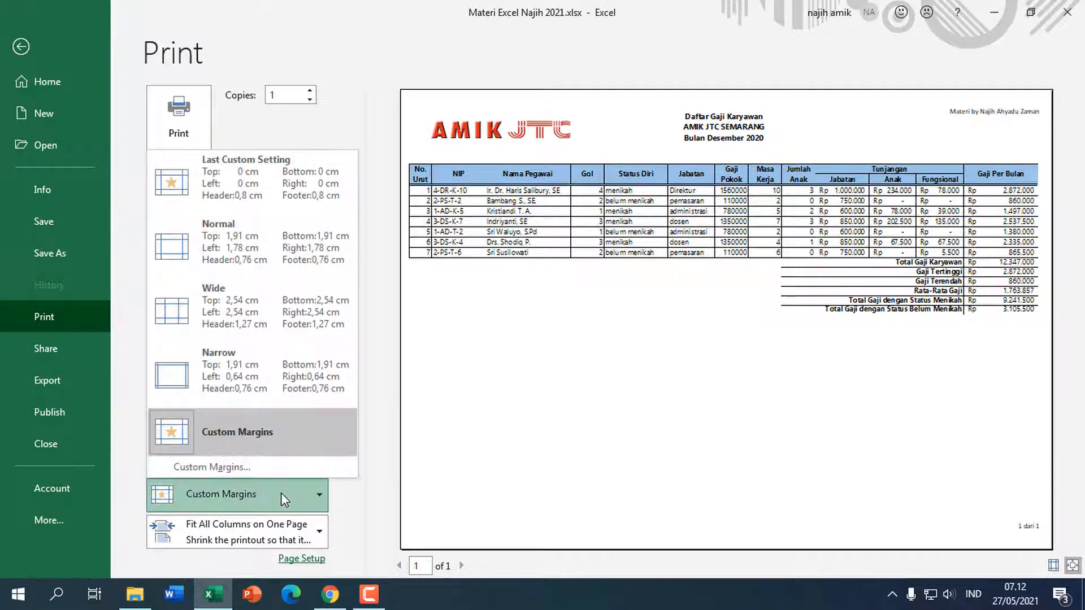
pyautogui.click(226, 469)
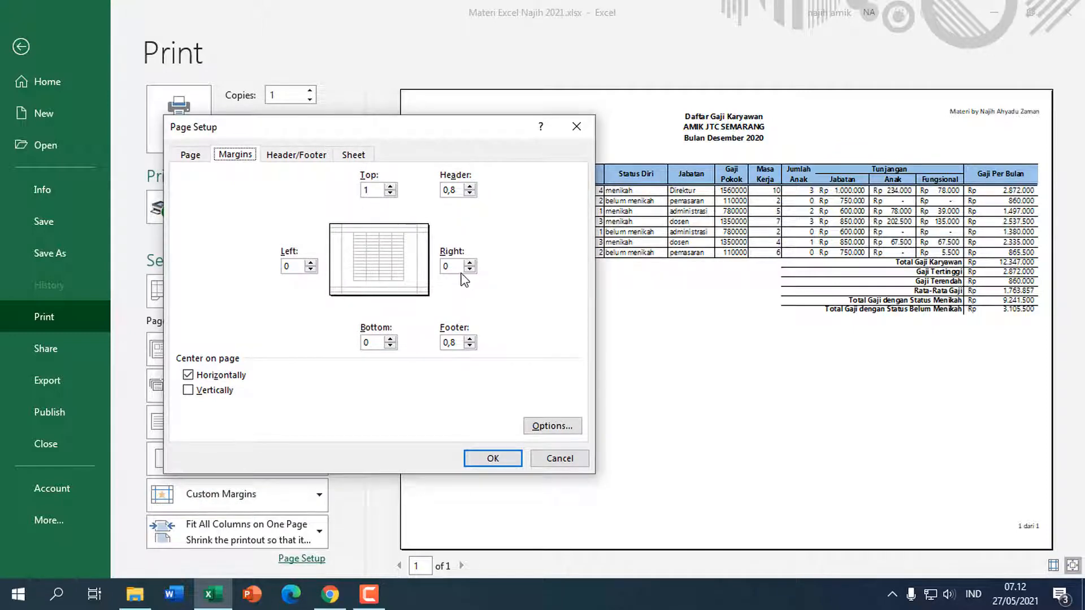
pyautogui.click(374, 342)
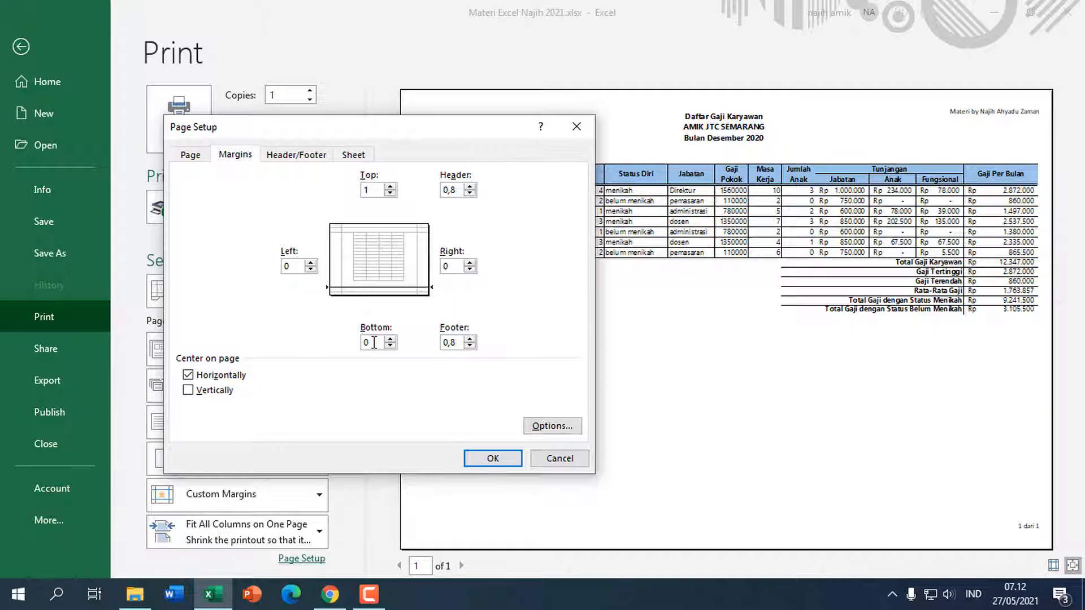
pyautogui.click(190, 377)
pyautogui.click(490, 466)
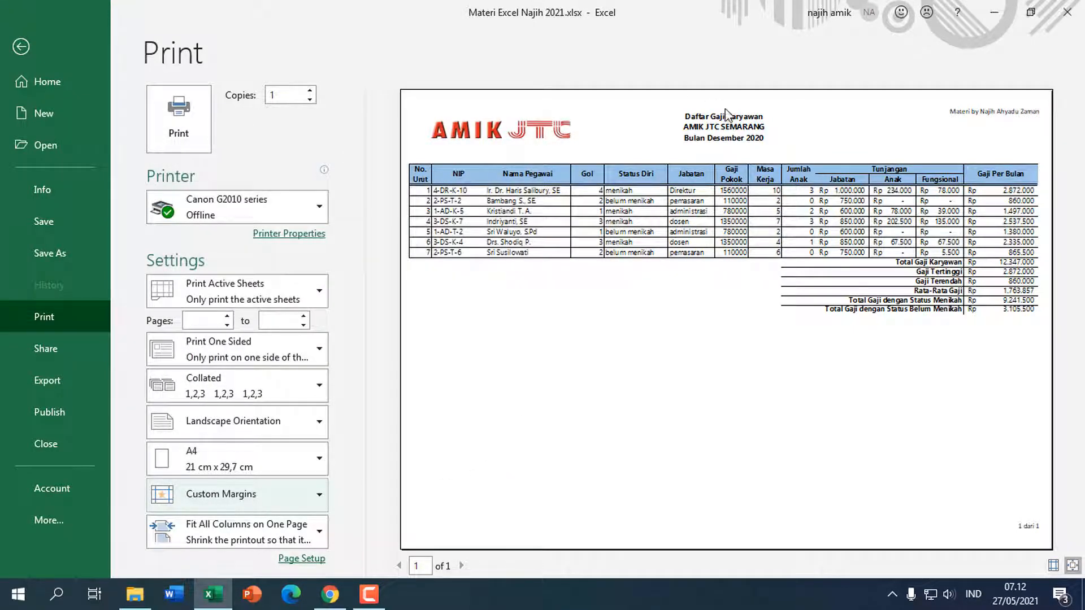
# - Keep the scaling at Fit All Columns on One Page, review the page, margin and header/footer settings, and return to the worksheet
pyautogui.click(208, 525)
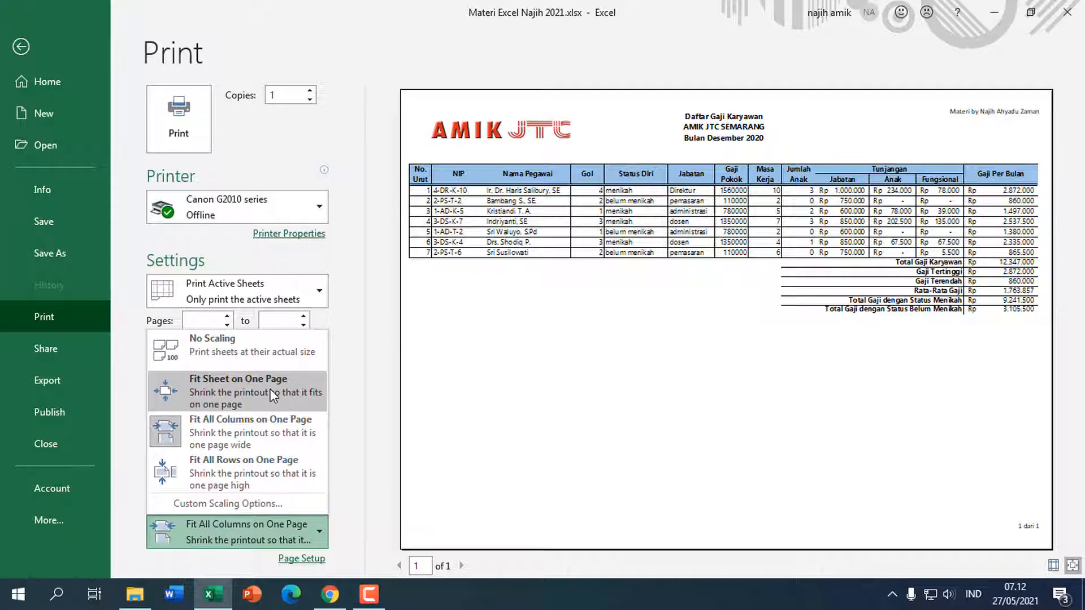
pyautogui.click(264, 424)
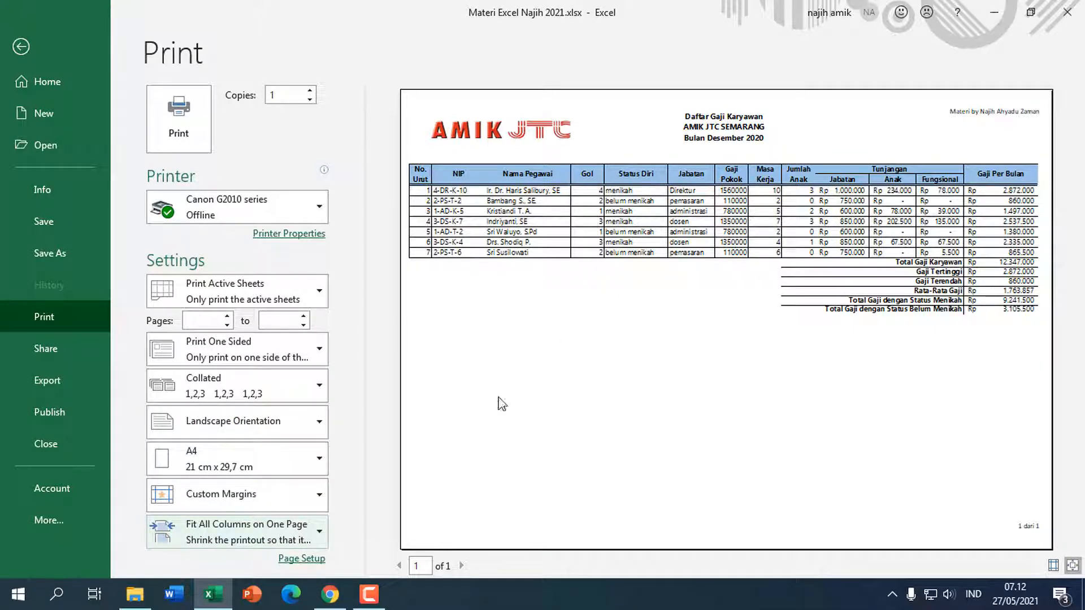
pyautogui.click(291, 561)
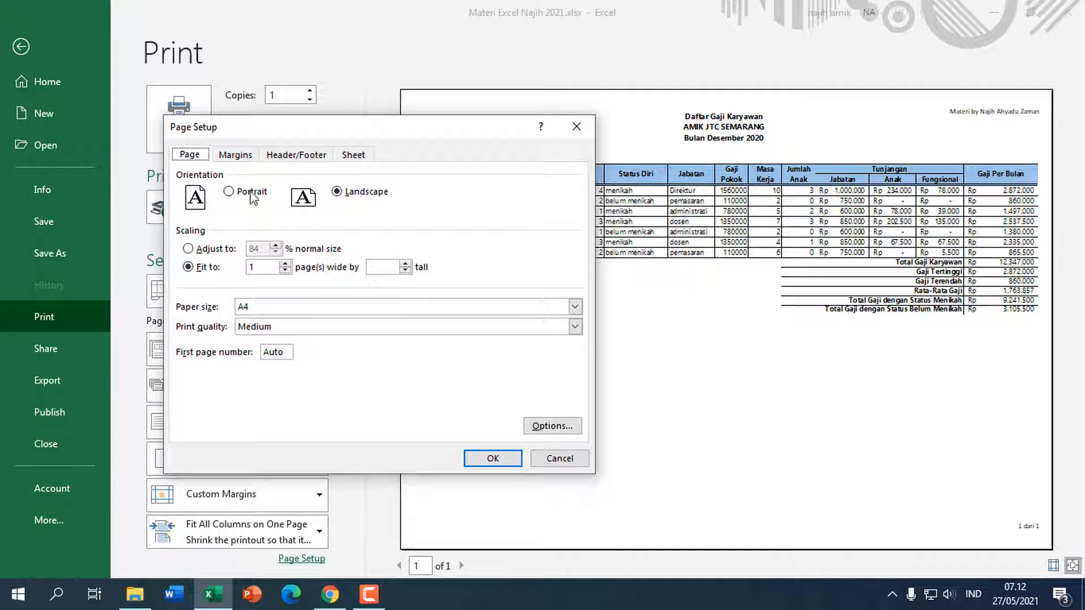
pyautogui.click(233, 157)
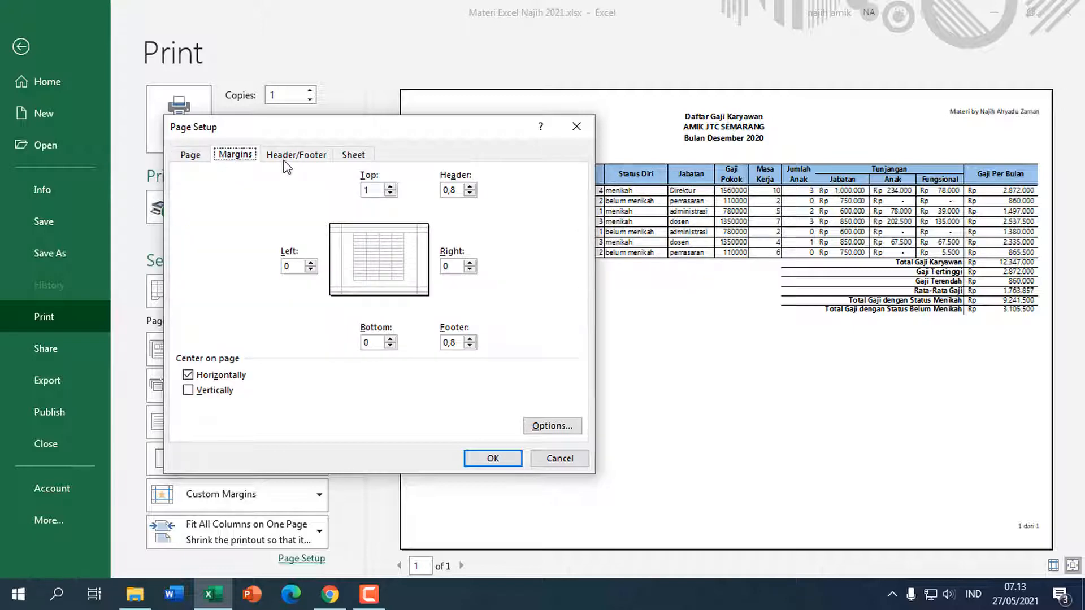
pyautogui.click(284, 158)
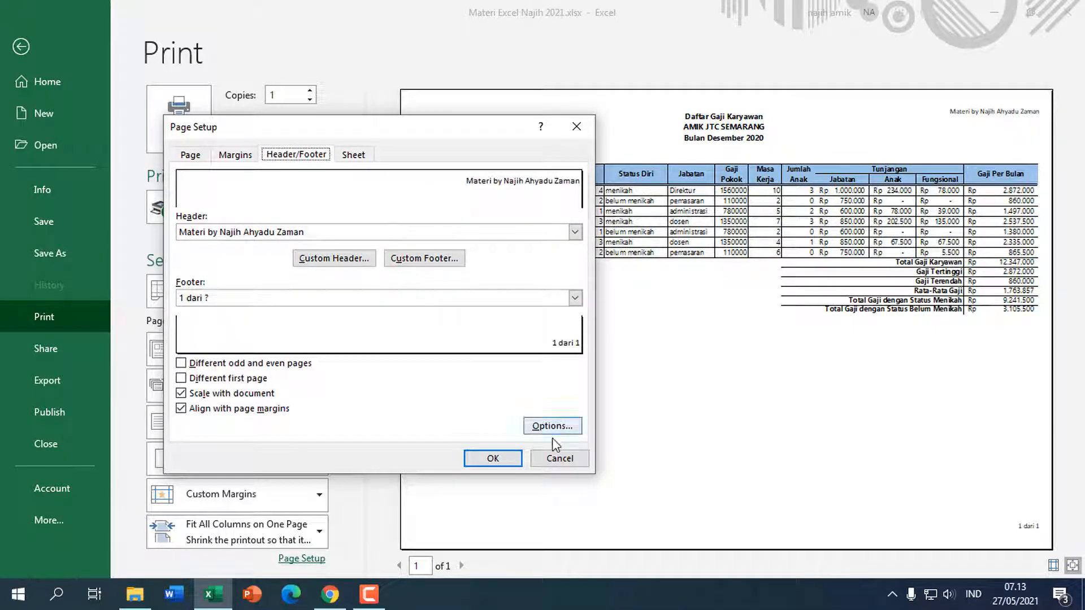
pyautogui.click(562, 459)
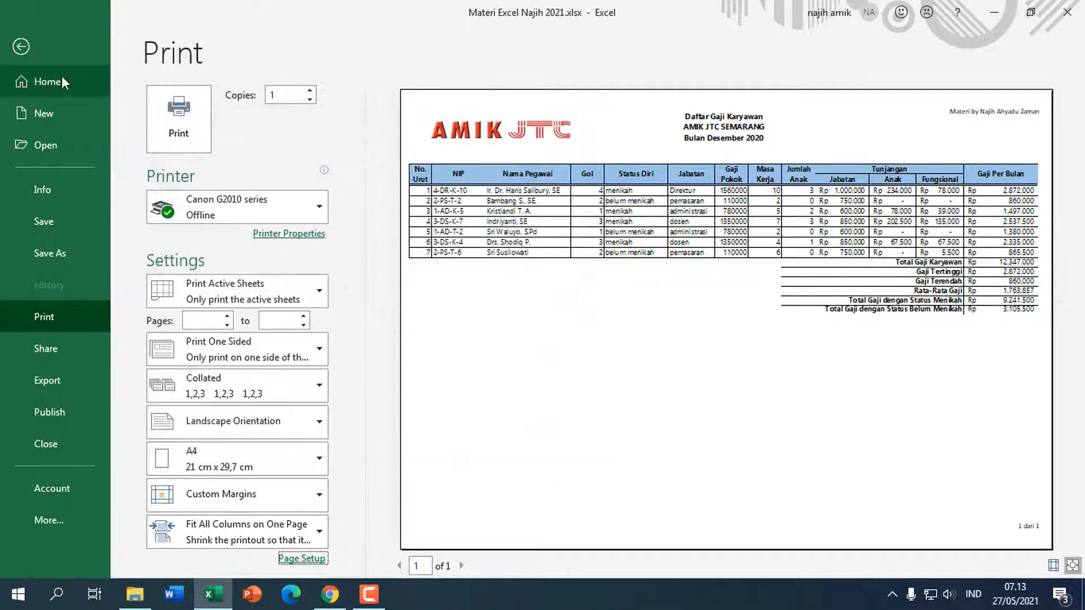
pyautogui.click(33, 54)
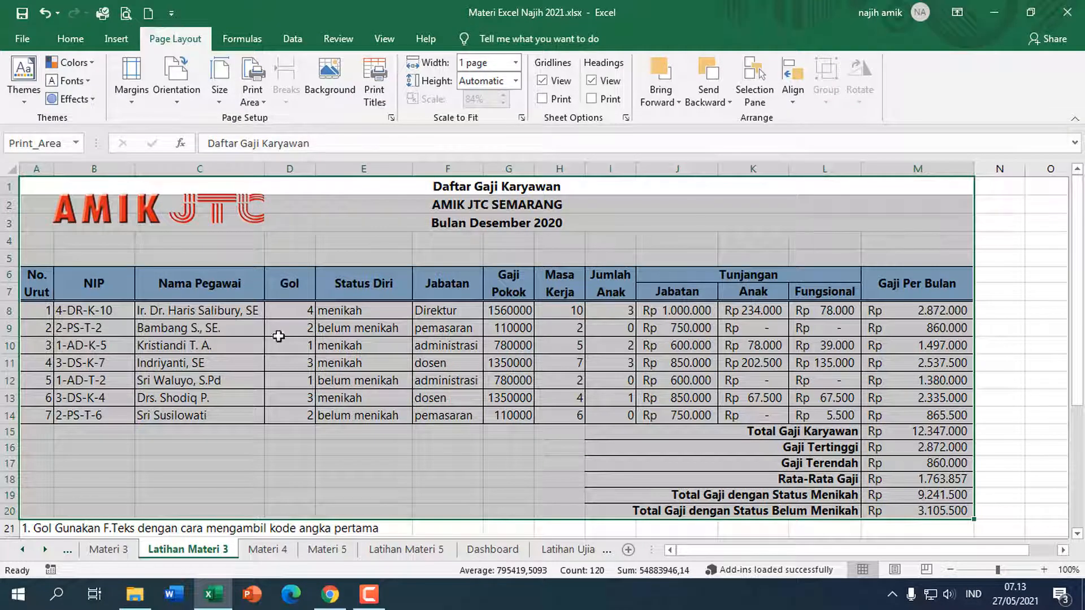
# - Clear the sheet's print area and open the print preview of the whole sheet
pyautogui.click(258, 103)
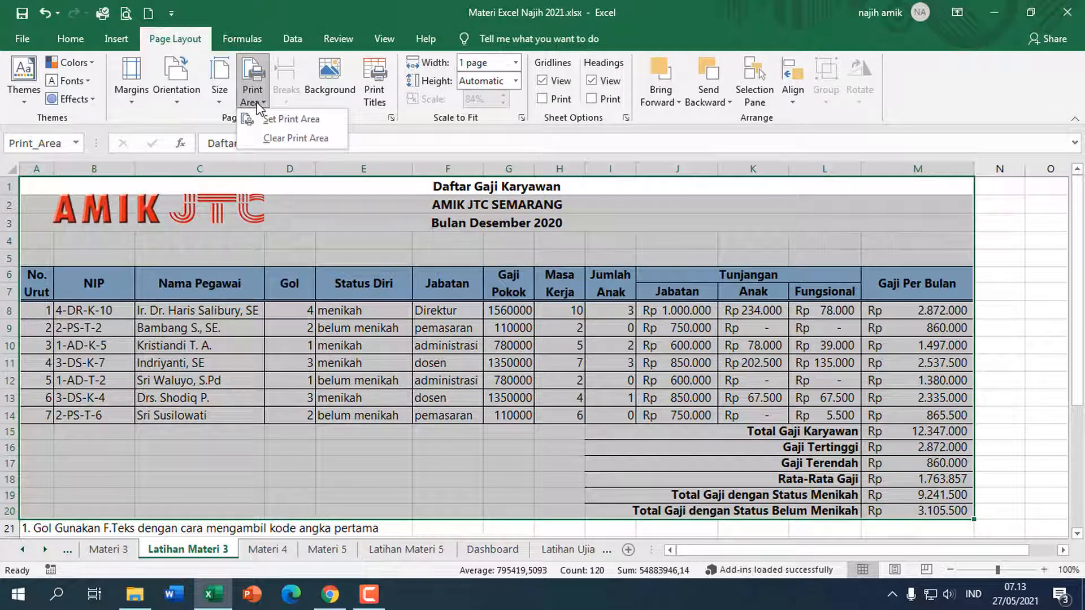
pyautogui.click(287, 143)
pyautogui.click(38, 35)
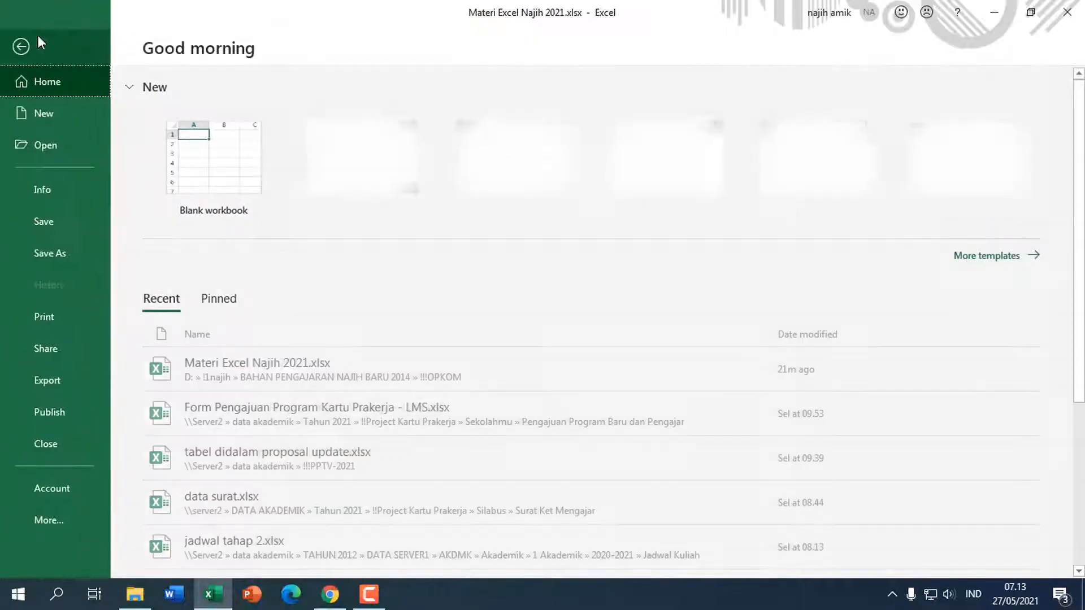
pyautogui.click(76, 308)
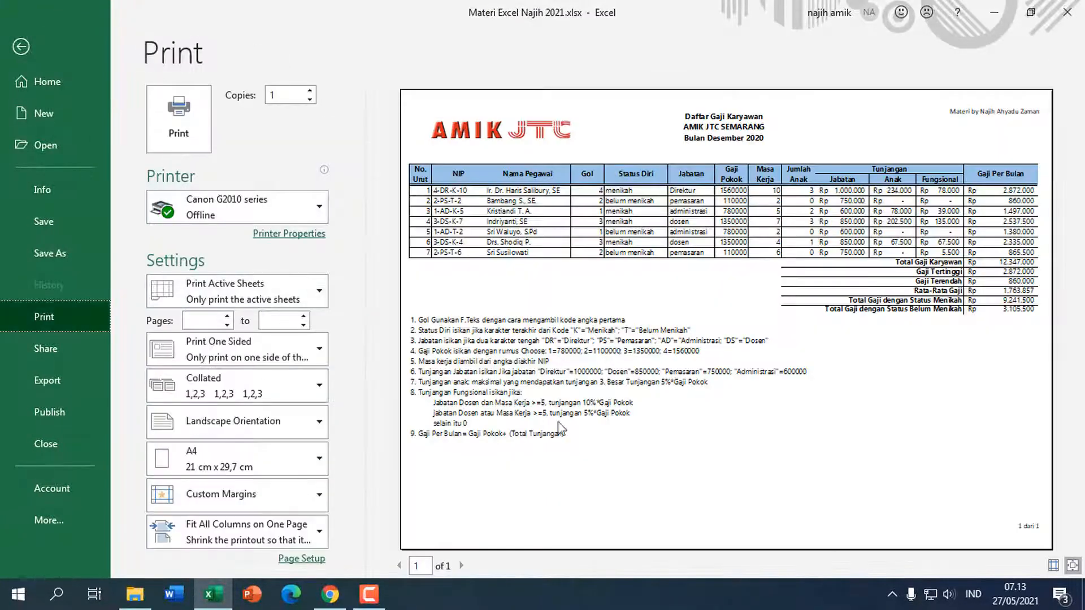